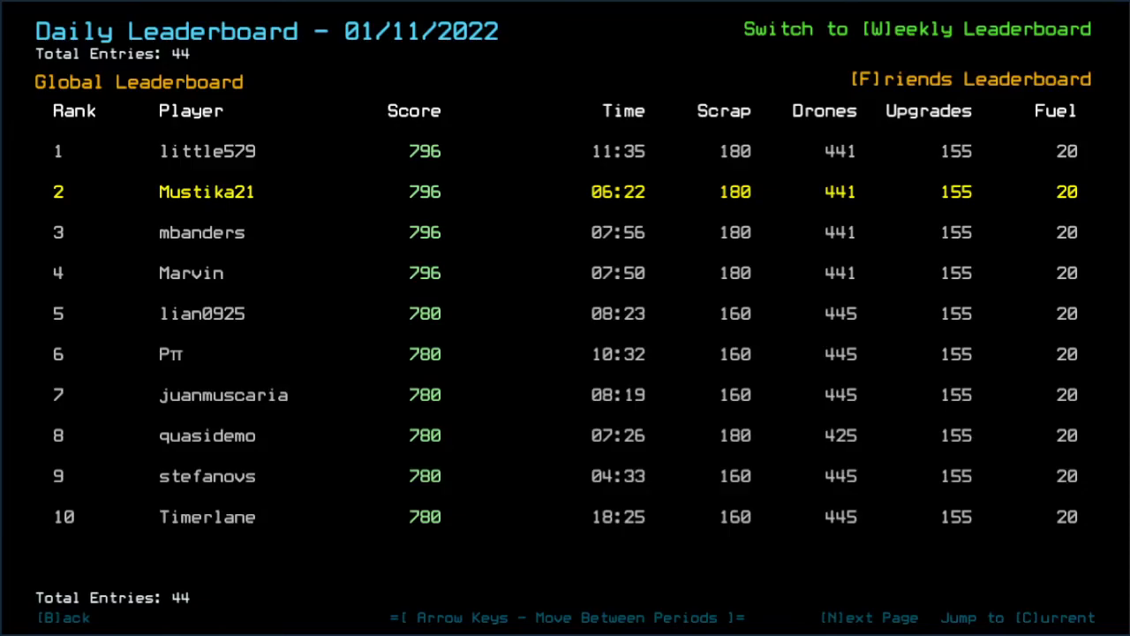
# Switch the 01/11/2022 daily leaderboard from global to the five-player friends ranking
pyautogui.press('f')
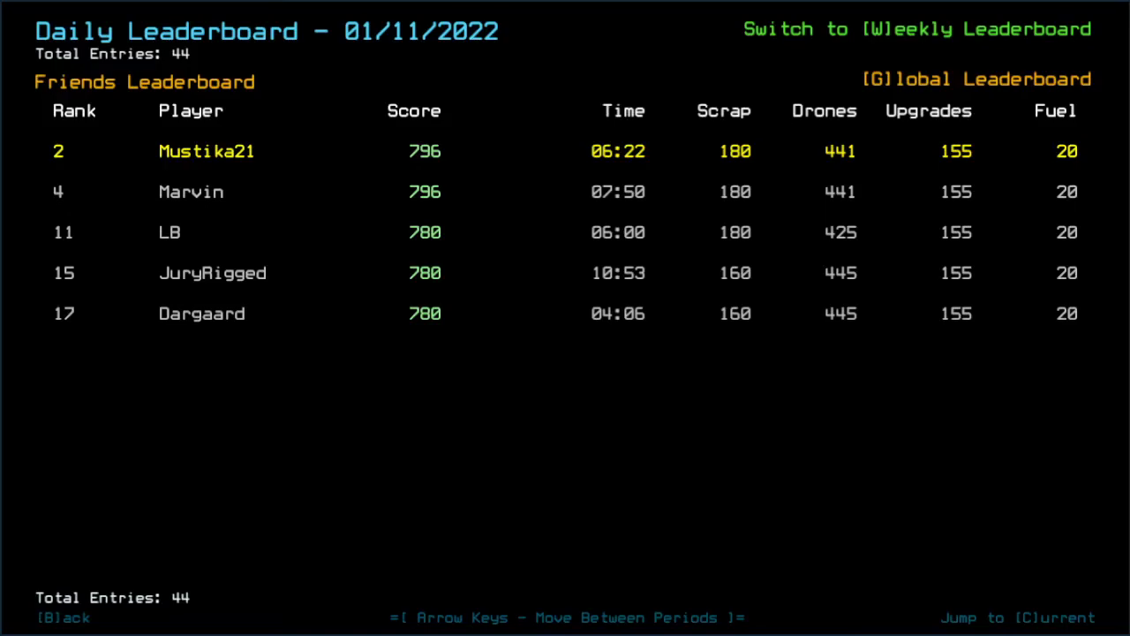
# Leave the leaderboard, start the Daily Challenge and pause it
pyautogui.press('b')
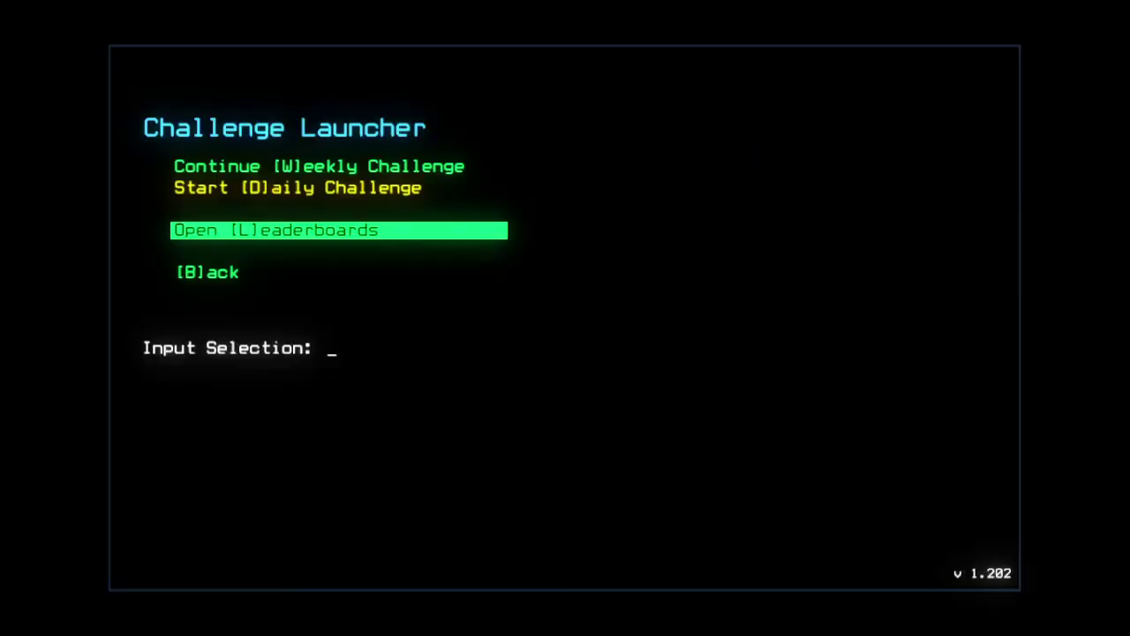
pyautogui.press('d')
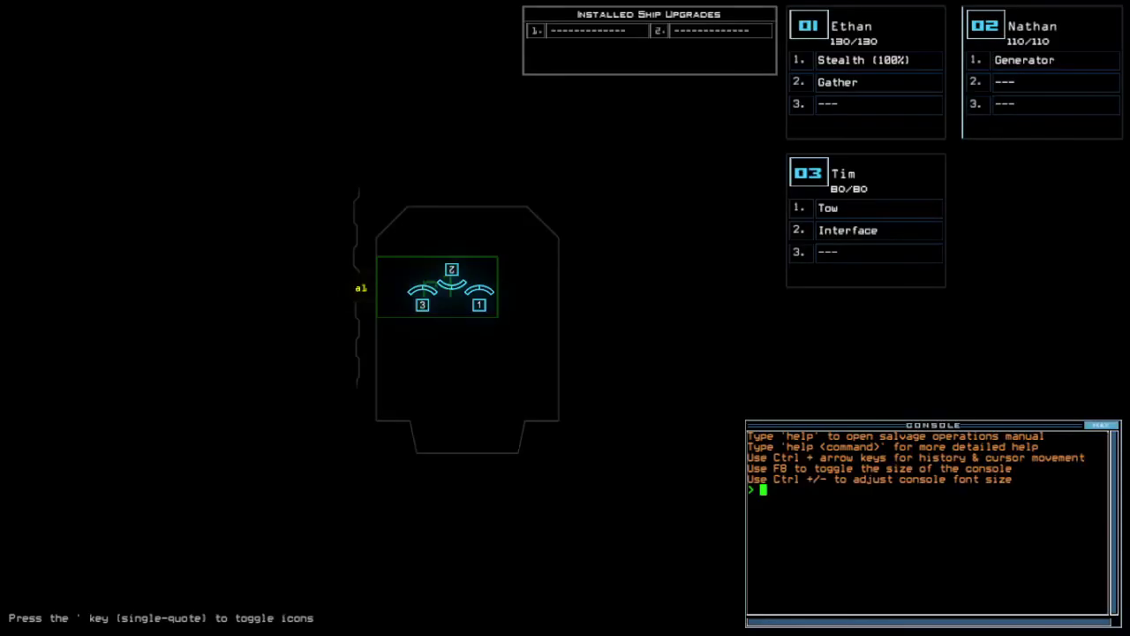
pyautogui.press('Escape')
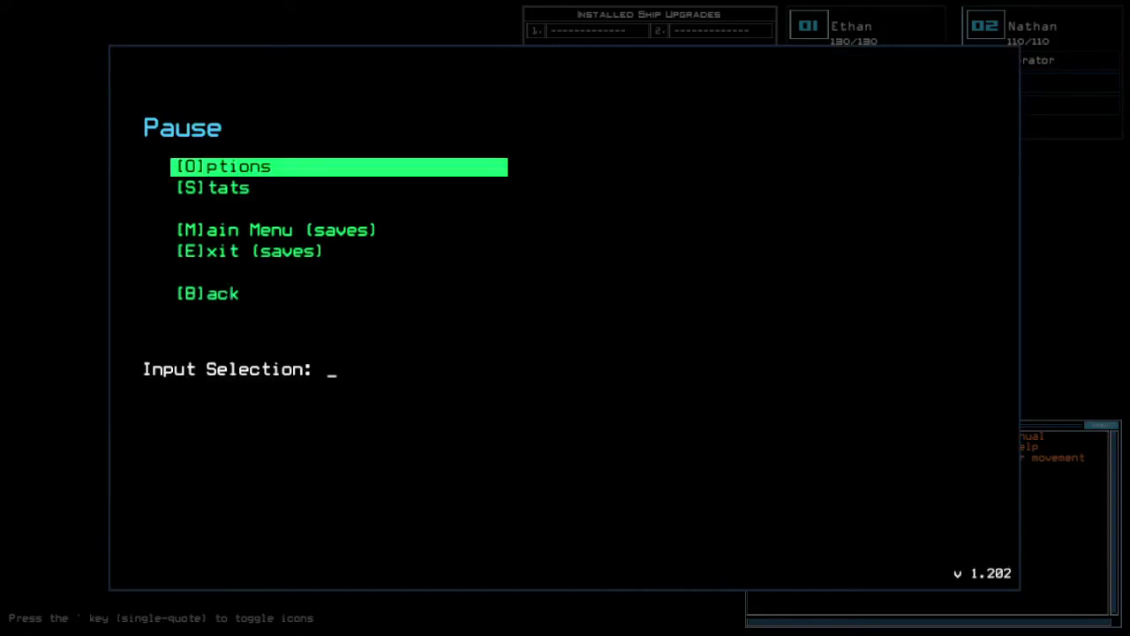
# Set graphics to Simple far view, Medium quality and Medium clutter, then resume the mission
pyautogui.press('o')
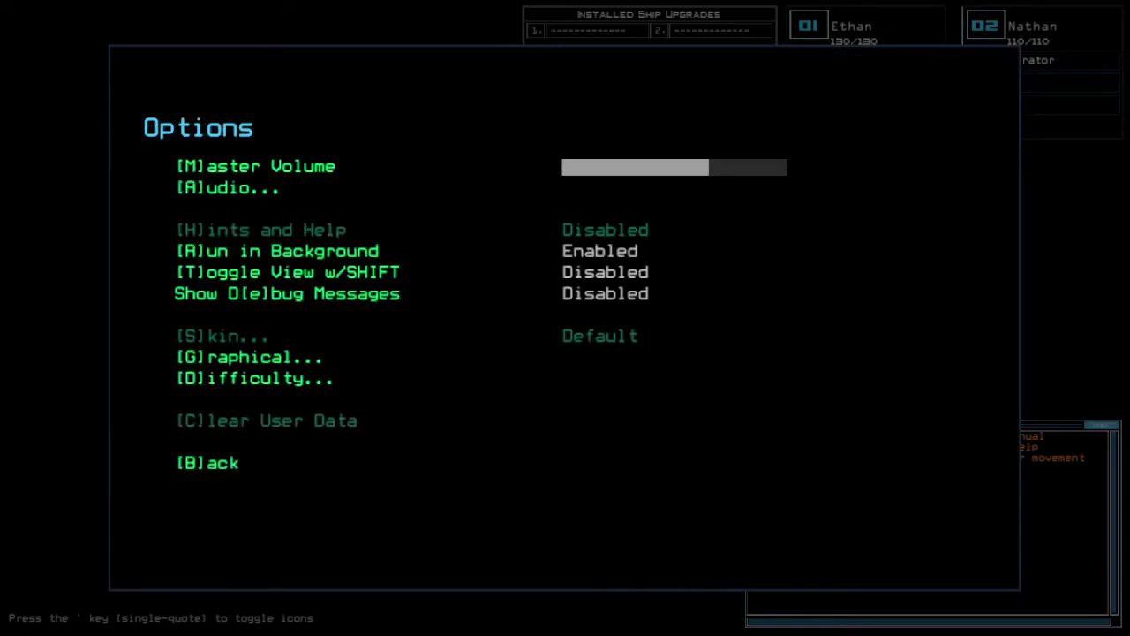
pyautogui.press('g')
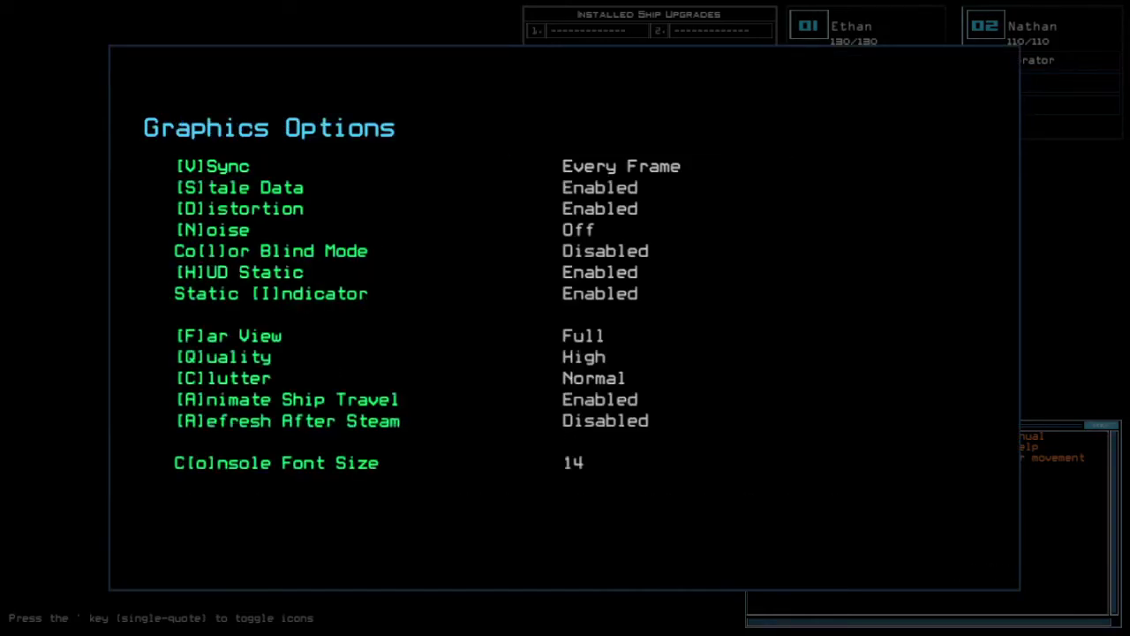
pyautogui.press('f')
pyautogui.press('q')
pyautogui.press('c')
pyautogui.press('b')
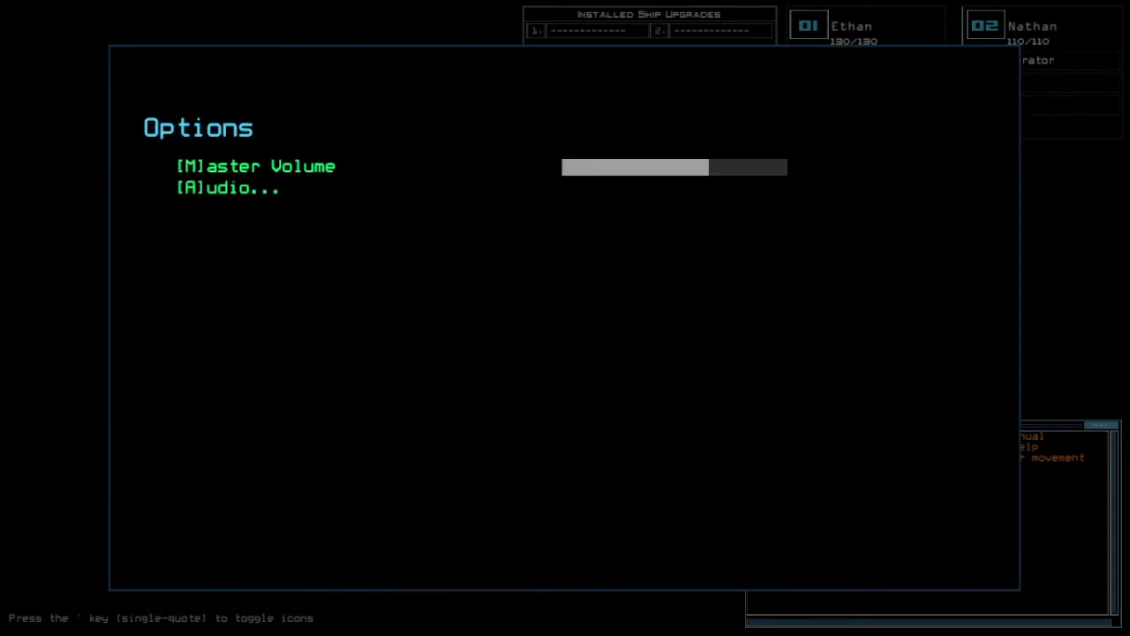
pyautogui.press('b')
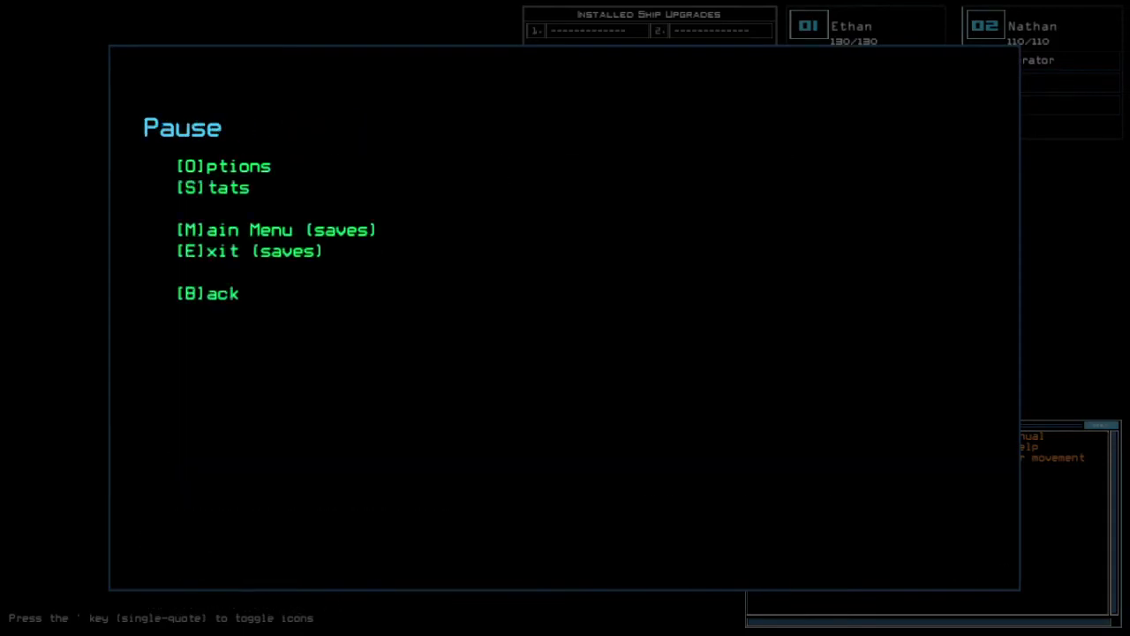
pyautogui.press('b')
pyautogui.press('Left')
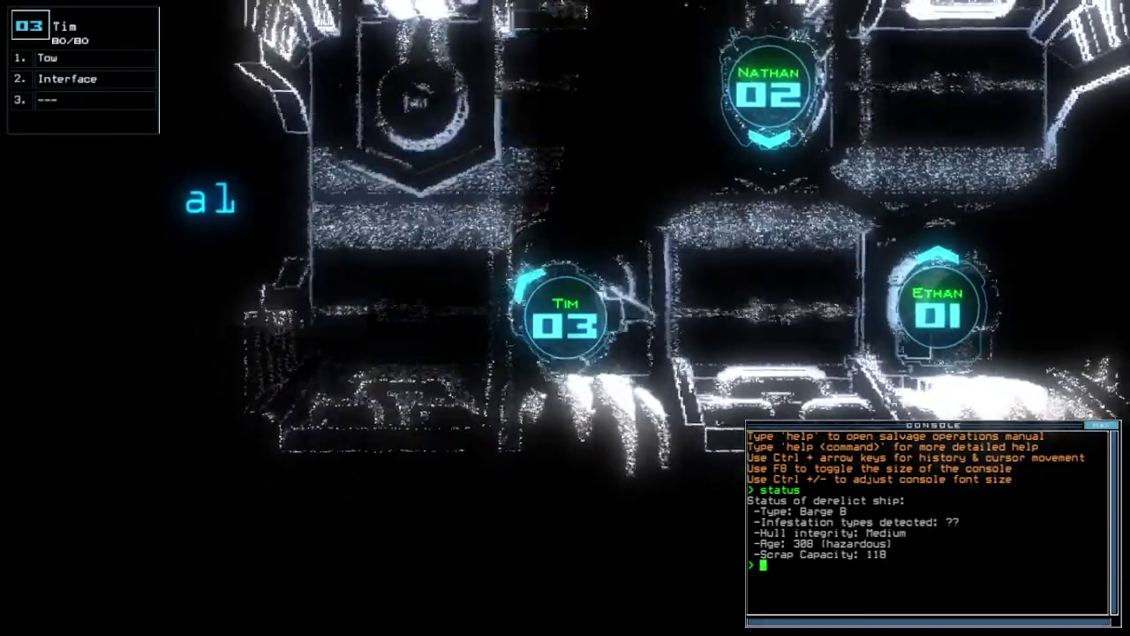
pyautogui.write('swap')
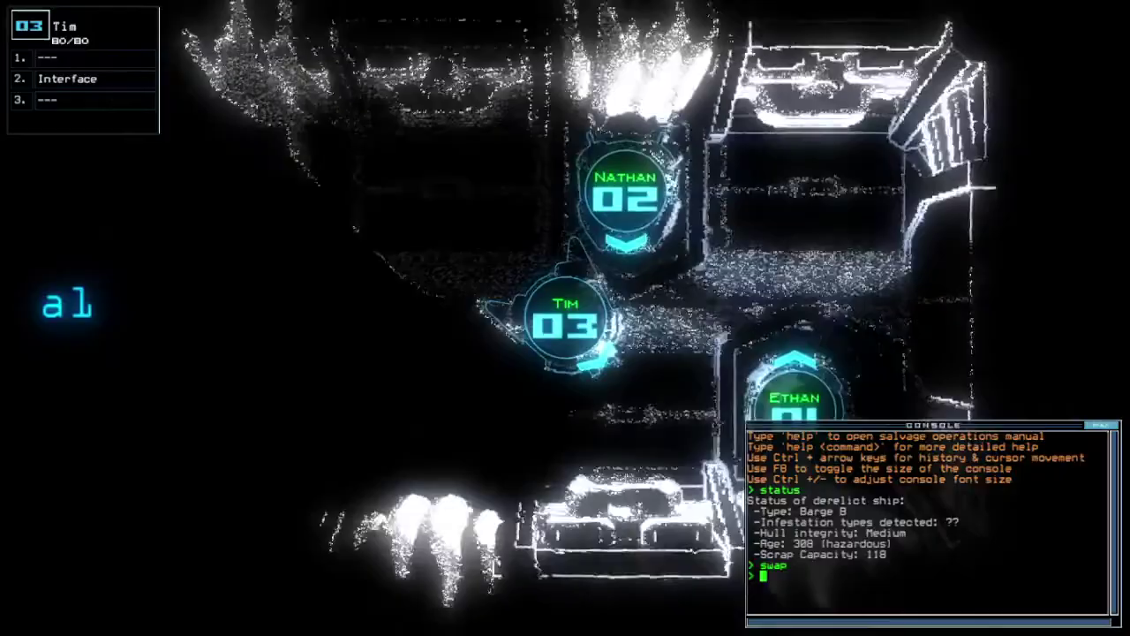
# Move Stealth and Gather onto Tim, start the mission with go, and gather scrap
pyautogui.press('Return')
pyautogui.hotkey('ctrl', 'Return')
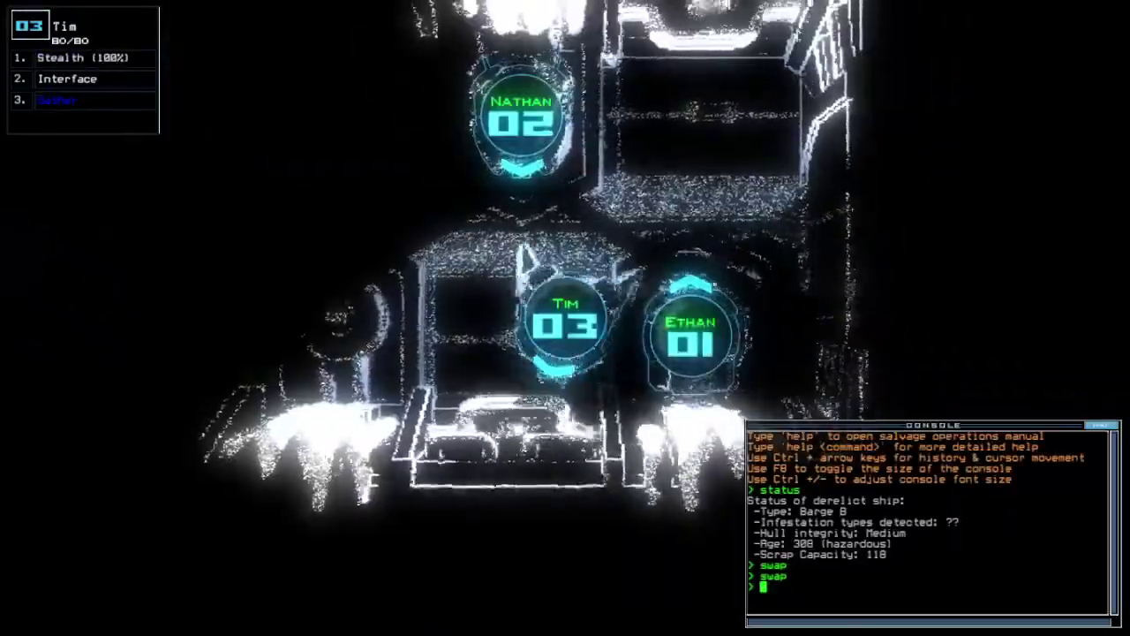
pyautogui.hotkey('ctrl', '2')
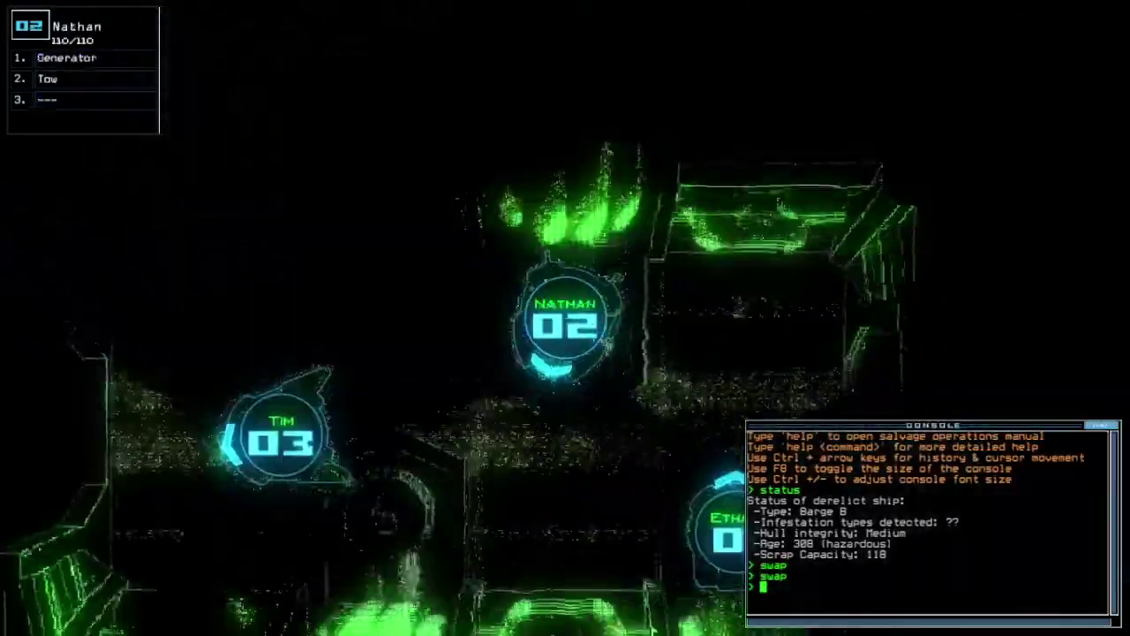
pyautogui.hotkey('ctrl', '1')
pyautogui.hotkey('ctrl', '3')
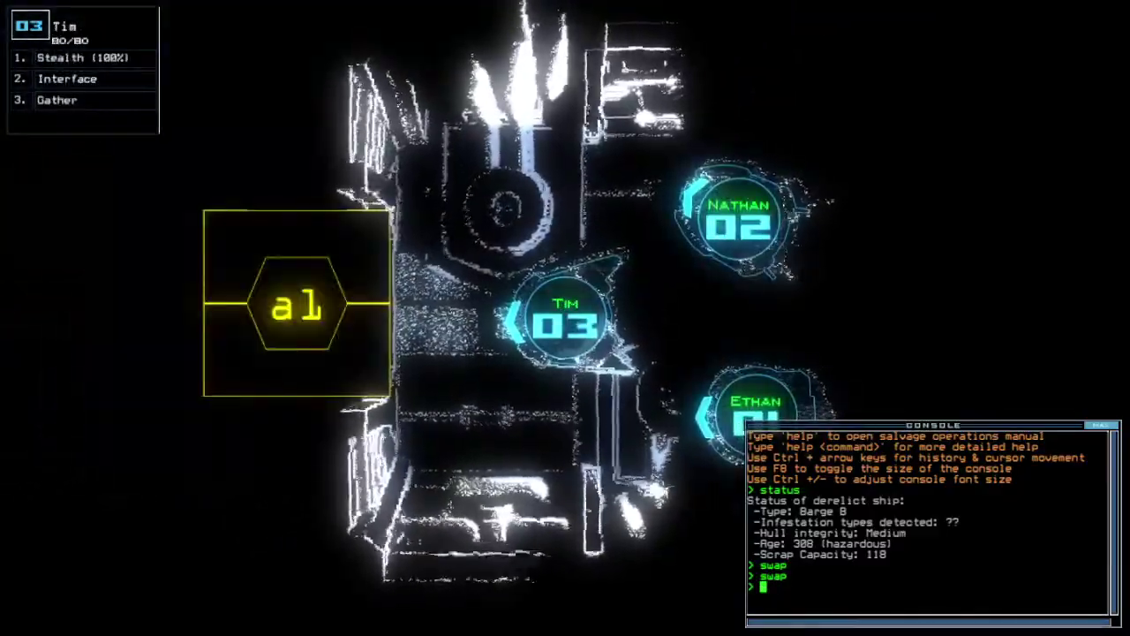
pyautogui.write('go')
pyautogui.press('Return')
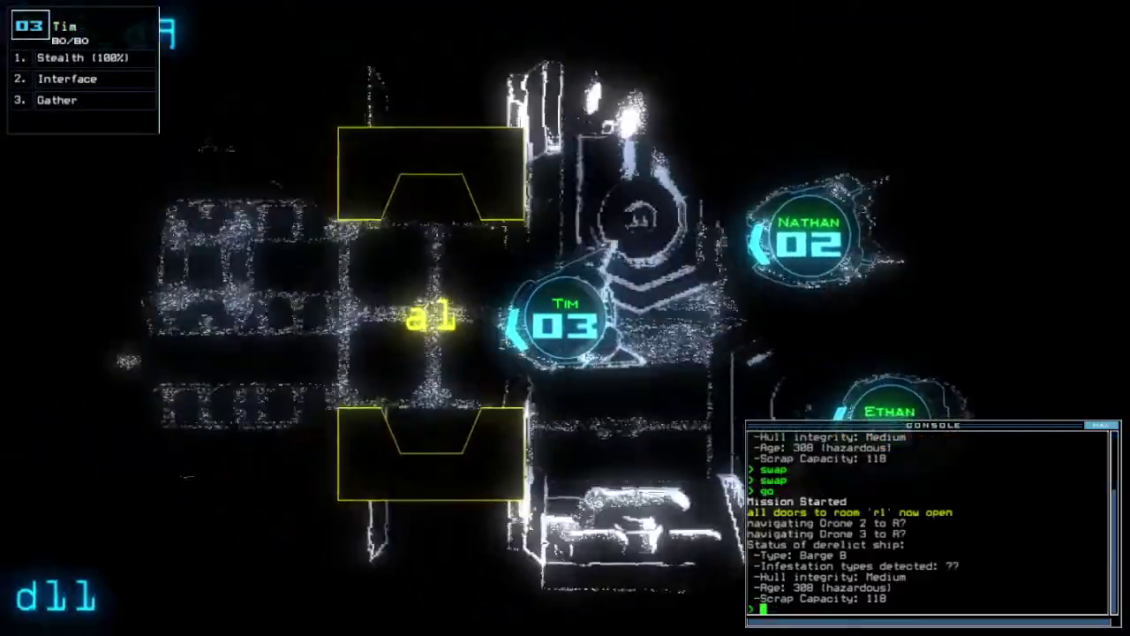
pyautogui.write('g')
pyautogui.press('Return')
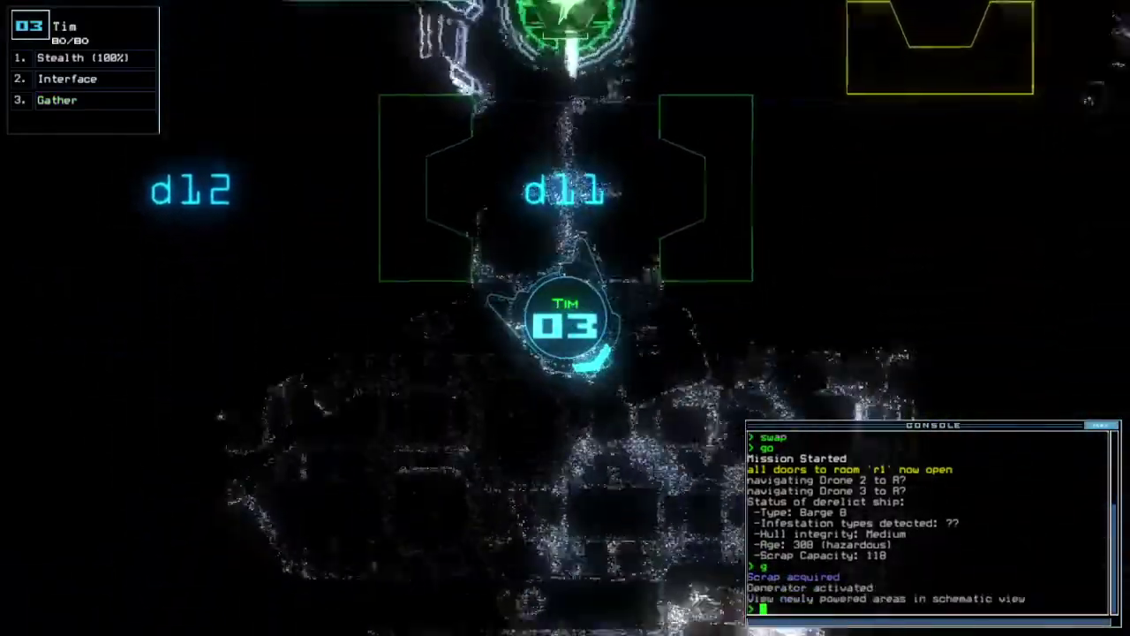
# Check the newly powered areas, cycle the doors to room r3 and check for turrets
pyautogui.press('Tab')
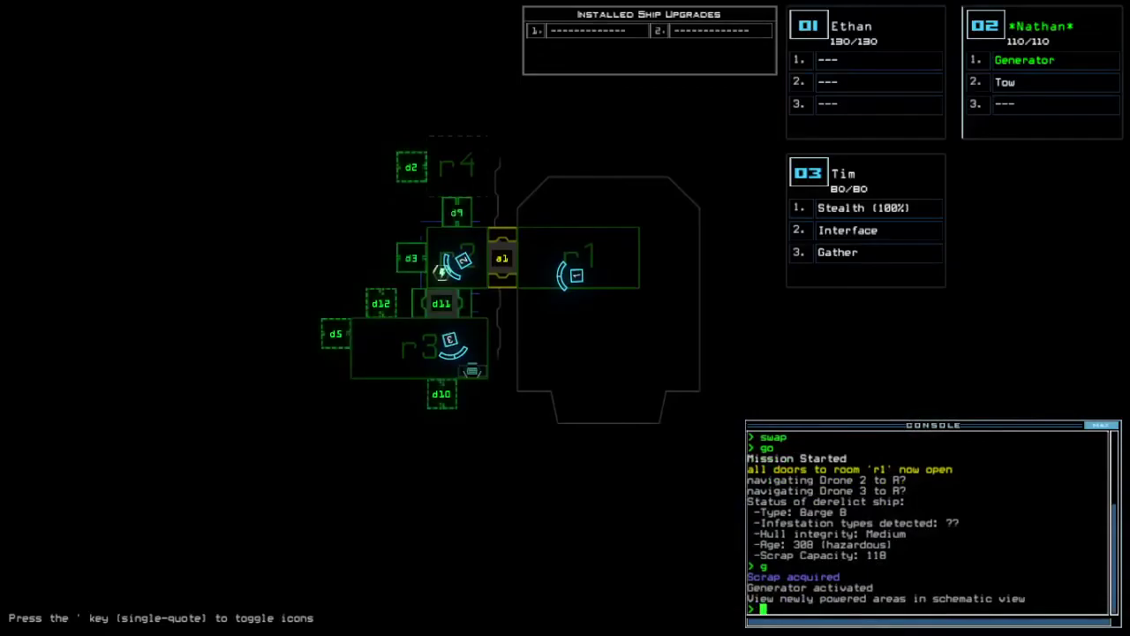
pyautogui.press('Tab')
pyautogui.write('xx r3')
pyautogui.press('Return')
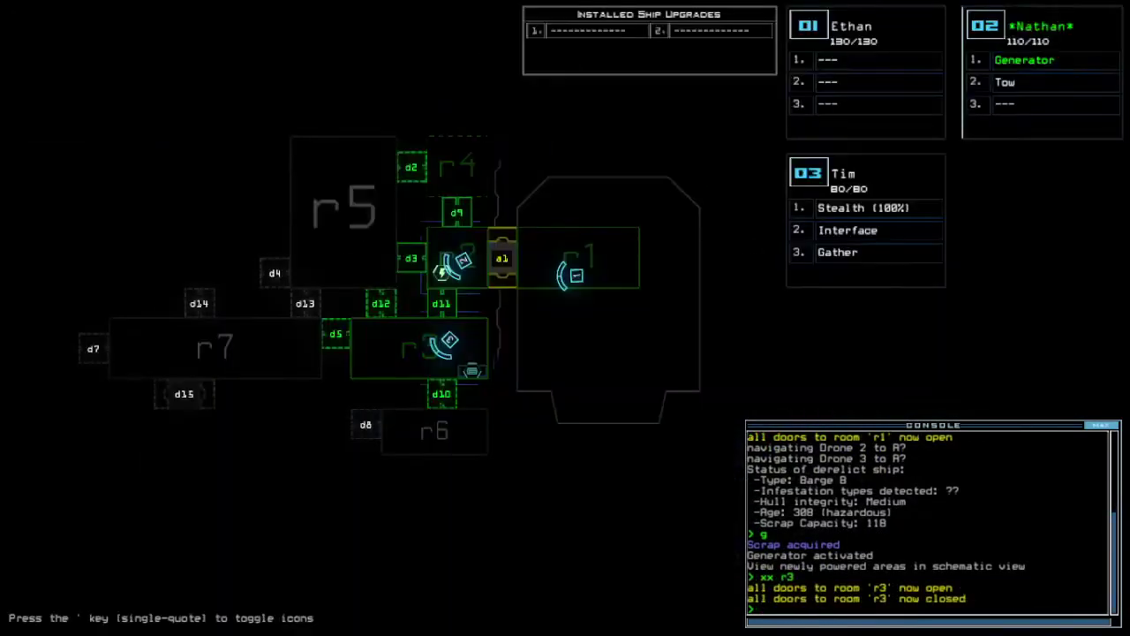
pyautogui.write('i2')
pyautogui.press('Return')
pyautogui.write('df')
pyautogui.press('Return')
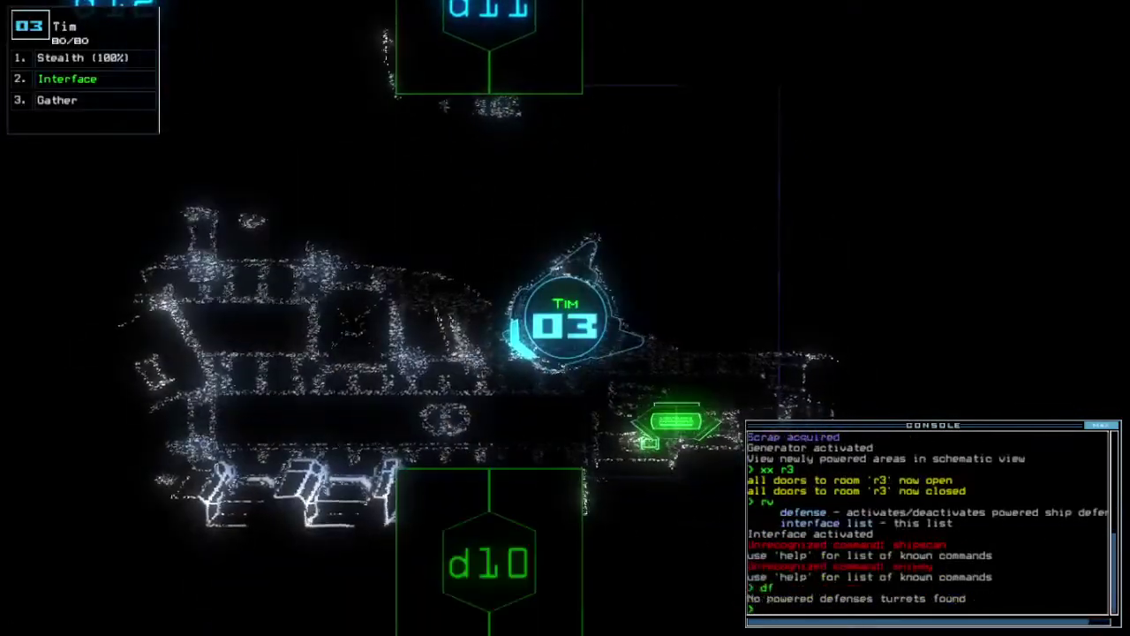
pyautogui.write('df')
pyautogui.press('Return')
pyautogui.press('Tab')
pyautogui.press('Tab')
# Cloak Tim, open doors d15 and d5, and steer it toward d15
pyautogui.press('Left')
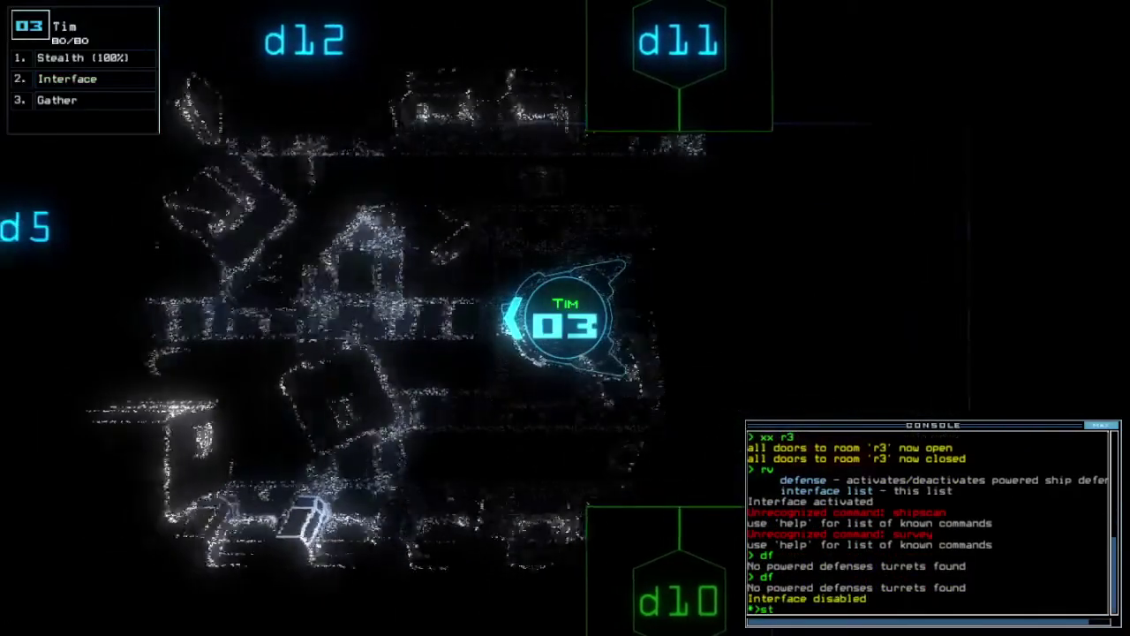
pyautogui.write('st;d15')
pyautogui.press('Return')
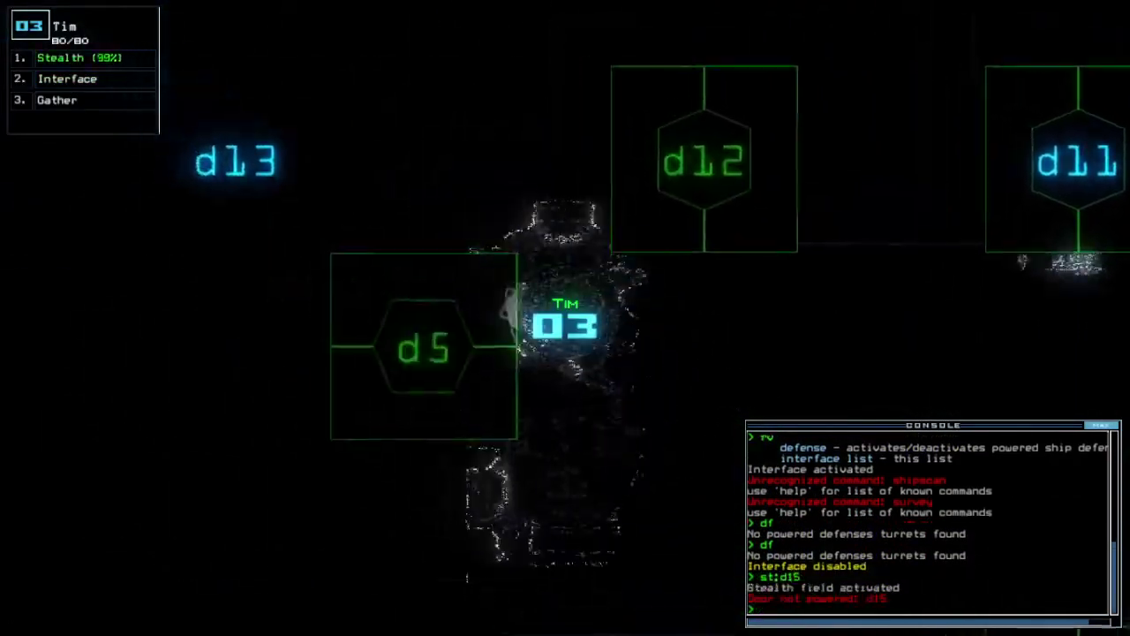
pyautogui.write('d5')
pyautogui.press('Return')
pyautogui.press('Tab')
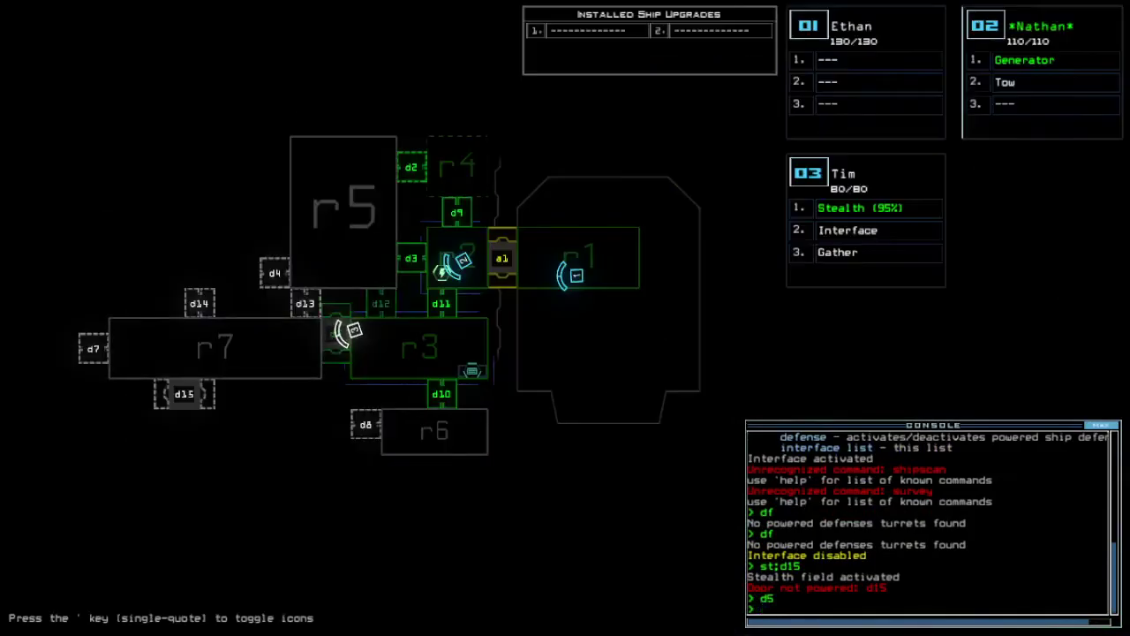
pyautogui.press('Tab')
pyautogui.press('Left')
pyautogui.press('Down')
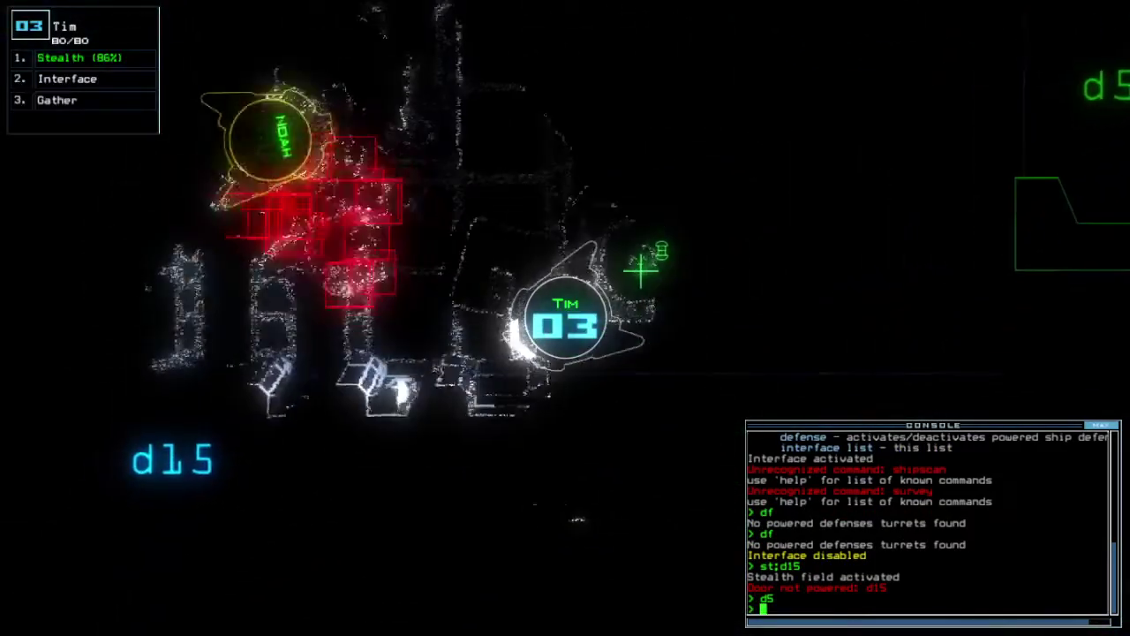
pyautogui.write('swap')
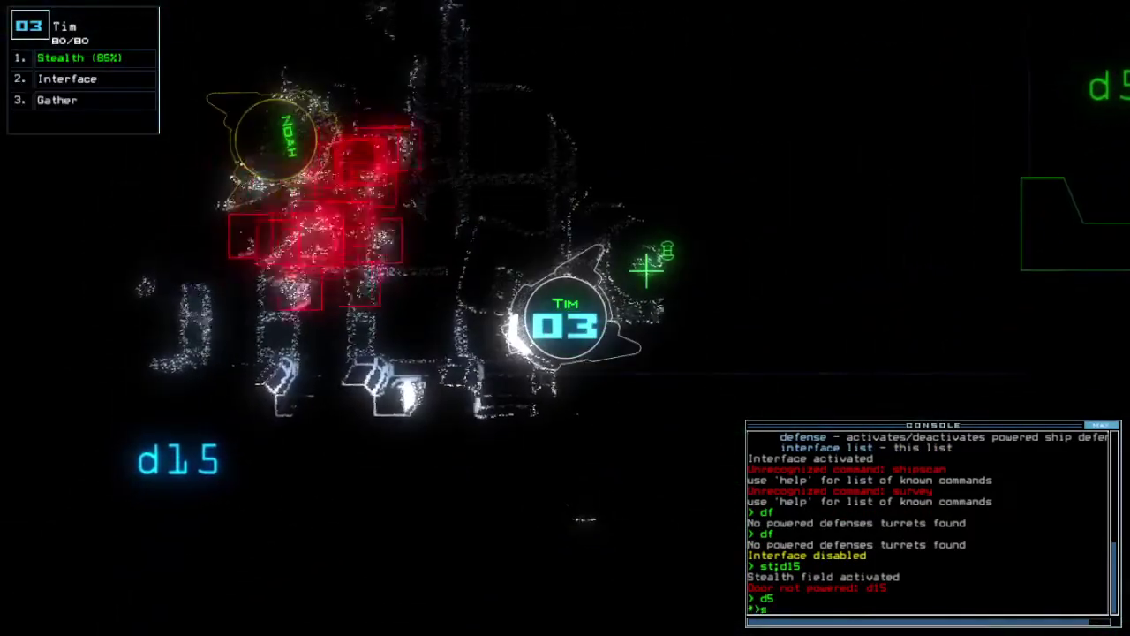
# Cancel a swap with Noah, send Tim through d5 to d12, and re-cloak it
pyautogui.press('Return')
pyautogui.press('Escape')
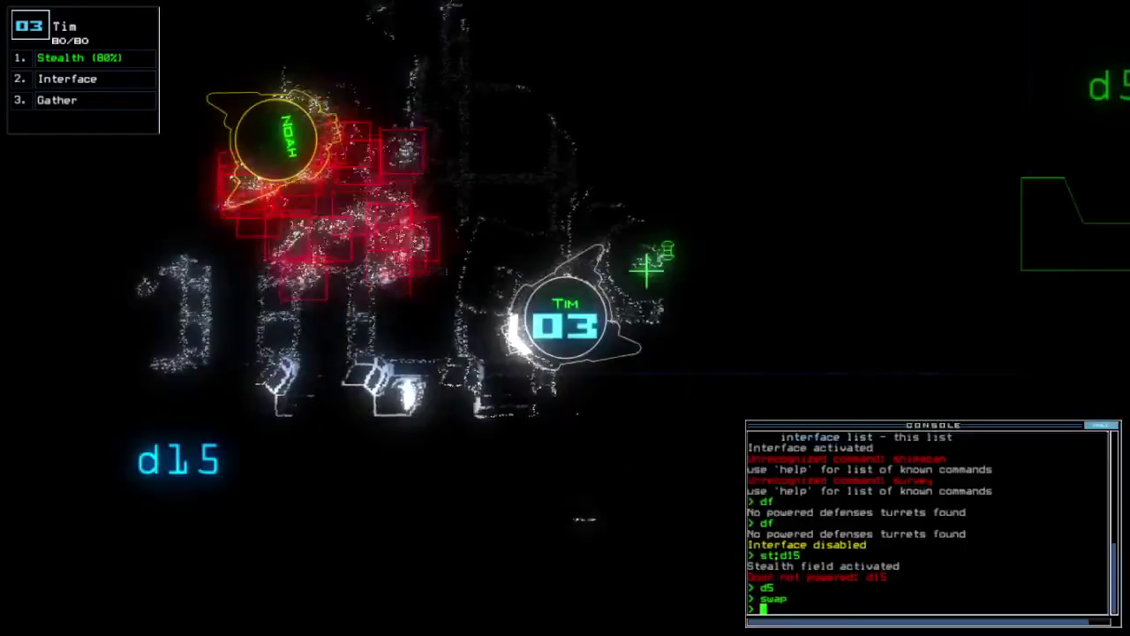
pyautogui.press('Tab')
pyautogui.press('Tab')
pyautogui.press('Right')
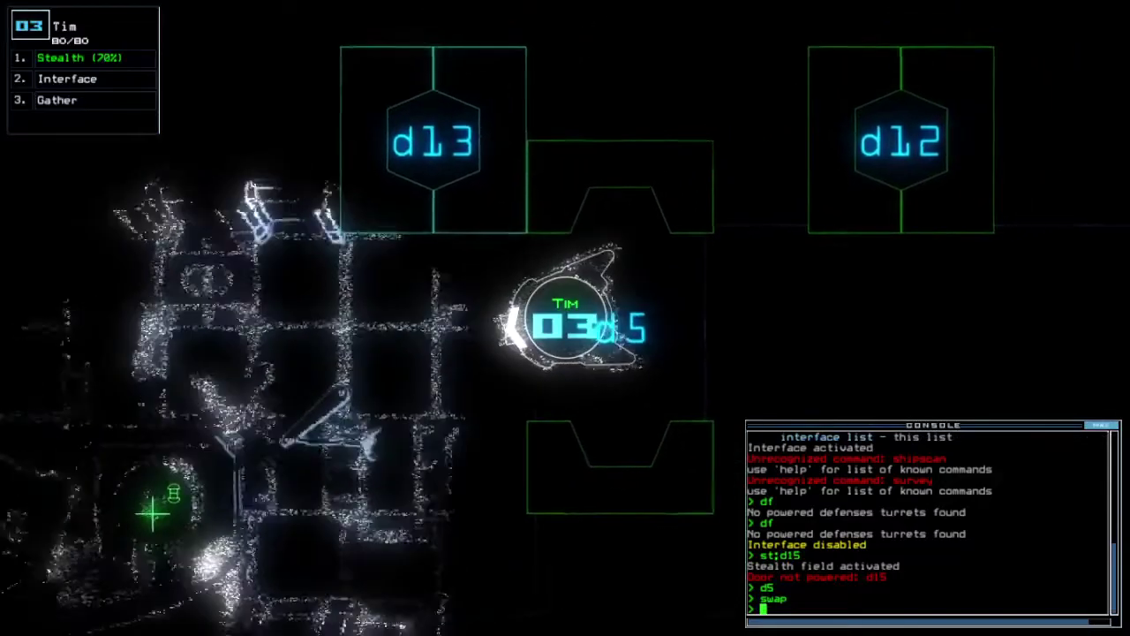
pyautogui.write('d5')
pyautogui.press('Return')
pyautogui.write('st')
pyautogui.press('Return')
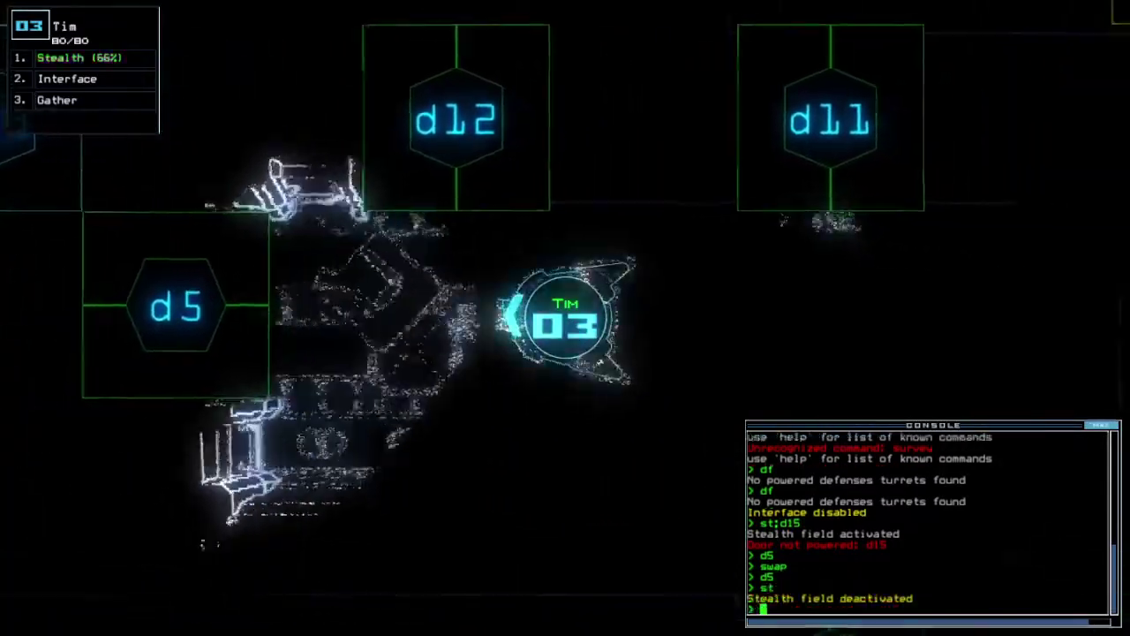
pyautogui.press('Tab')
pyautogui.press('Tab')
pyautogui.write('d12')
pyautogui.press('Return')
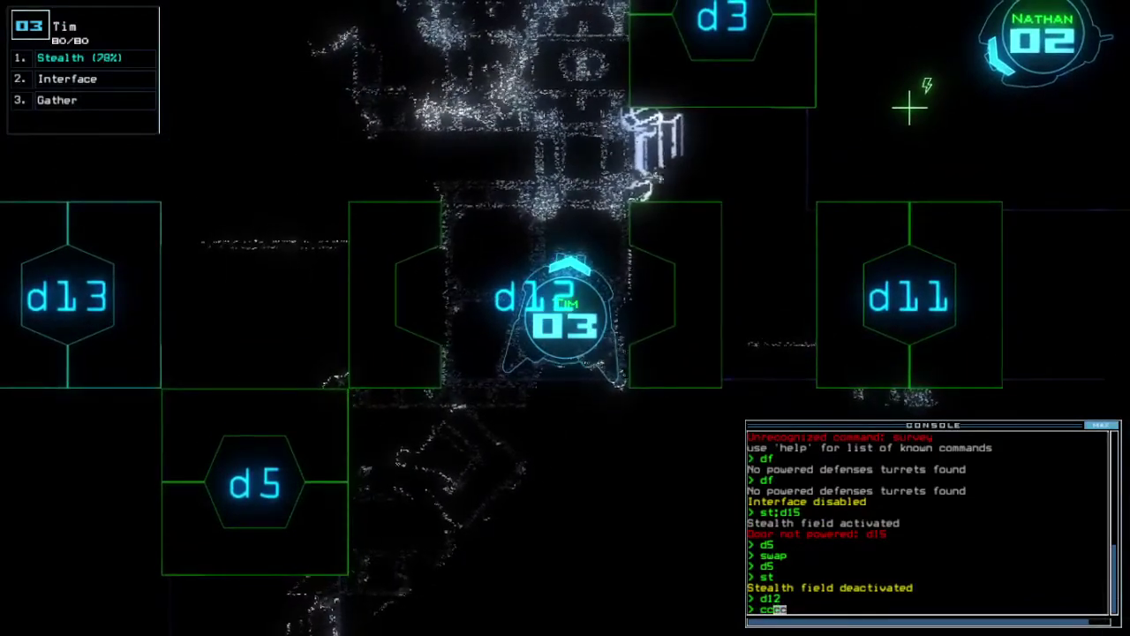
pyautogui.press('Return')
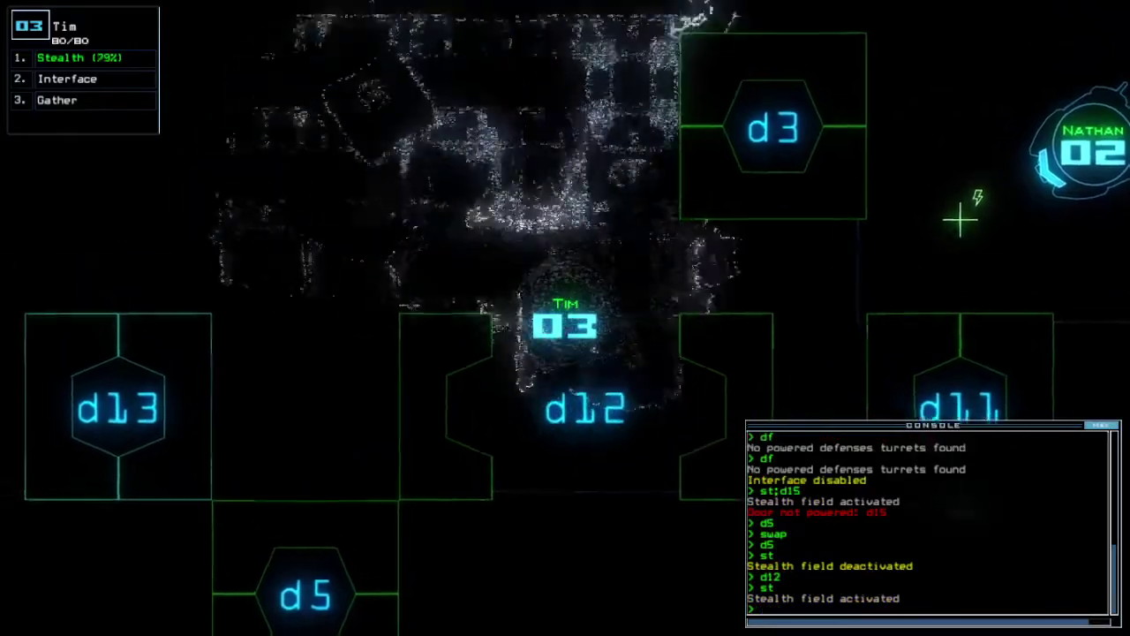
pyautogui.write('d12')
# Send Tim via d12 through d2 and gather the scrap beyond it
pyautogui.press('Return')
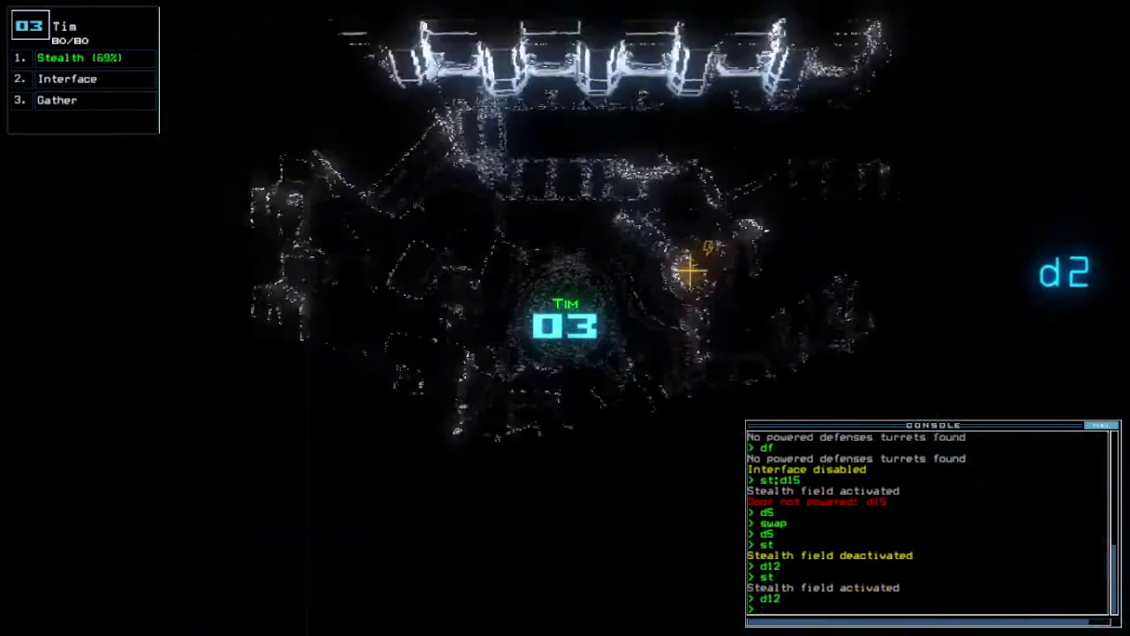
pyautogui.write('d2')
pyautogui.press('Return')
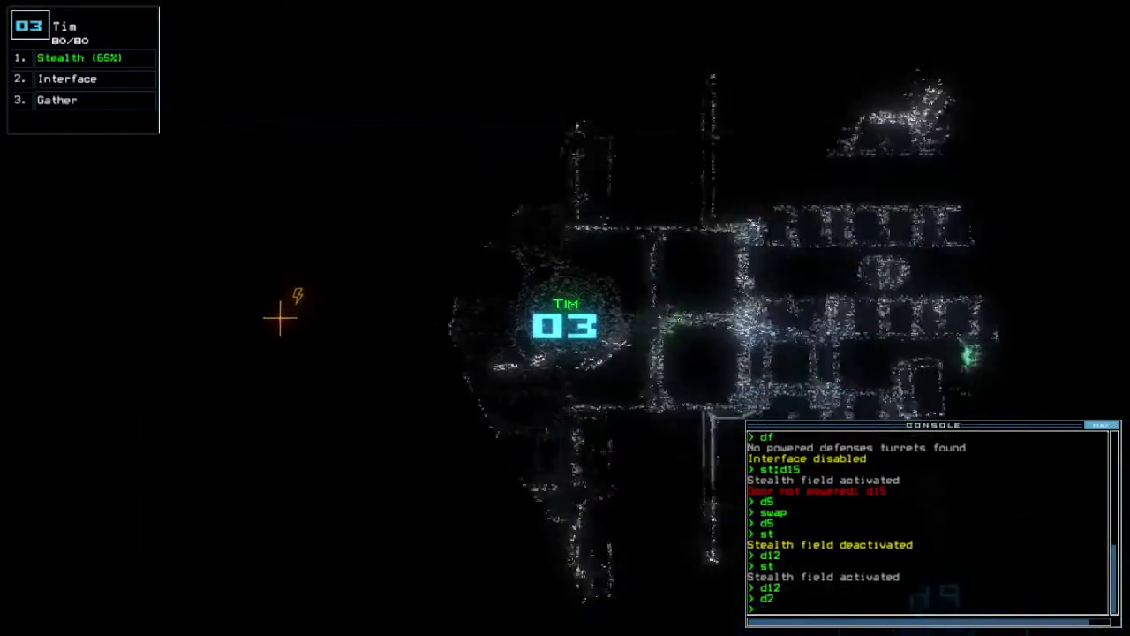
pyautogui.write('g')
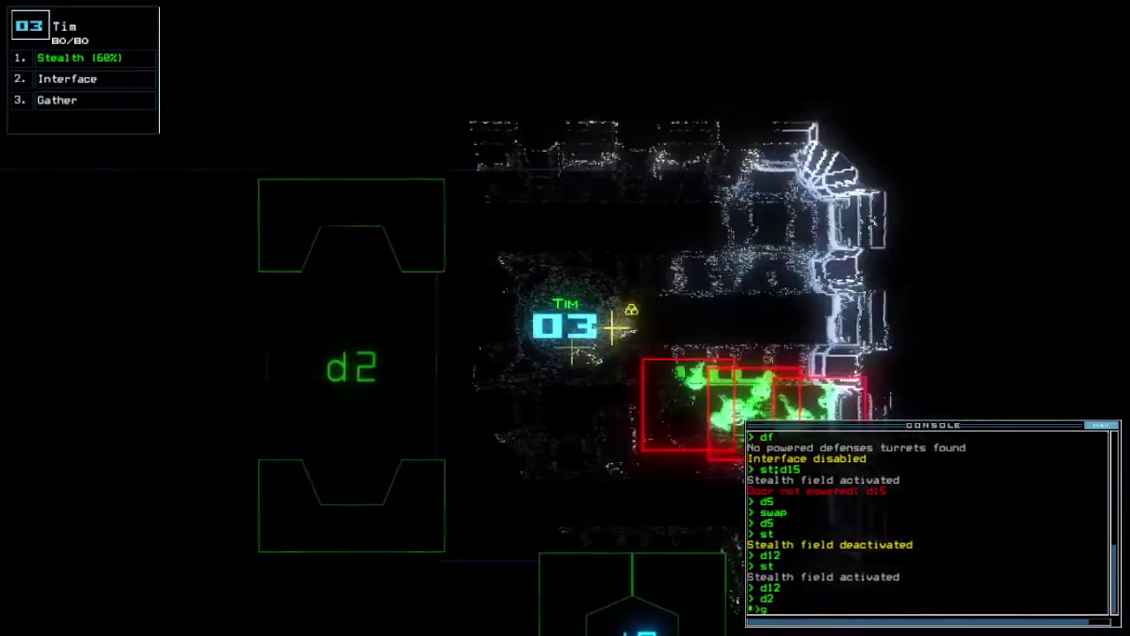
pyautogui.press('Return')
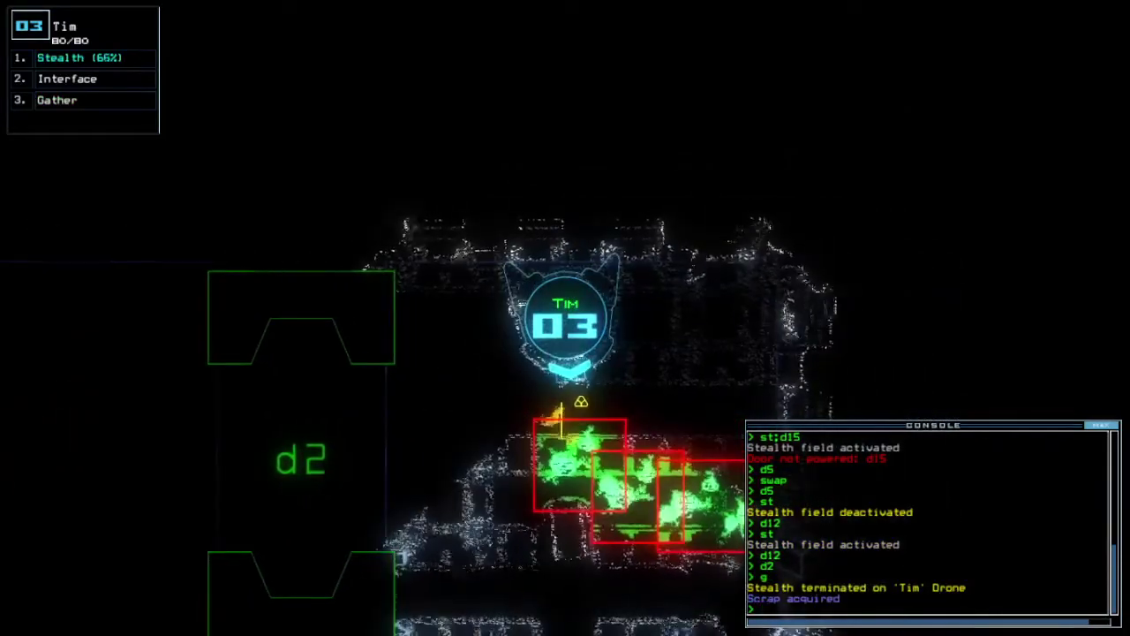
pyautogui.press('Return')
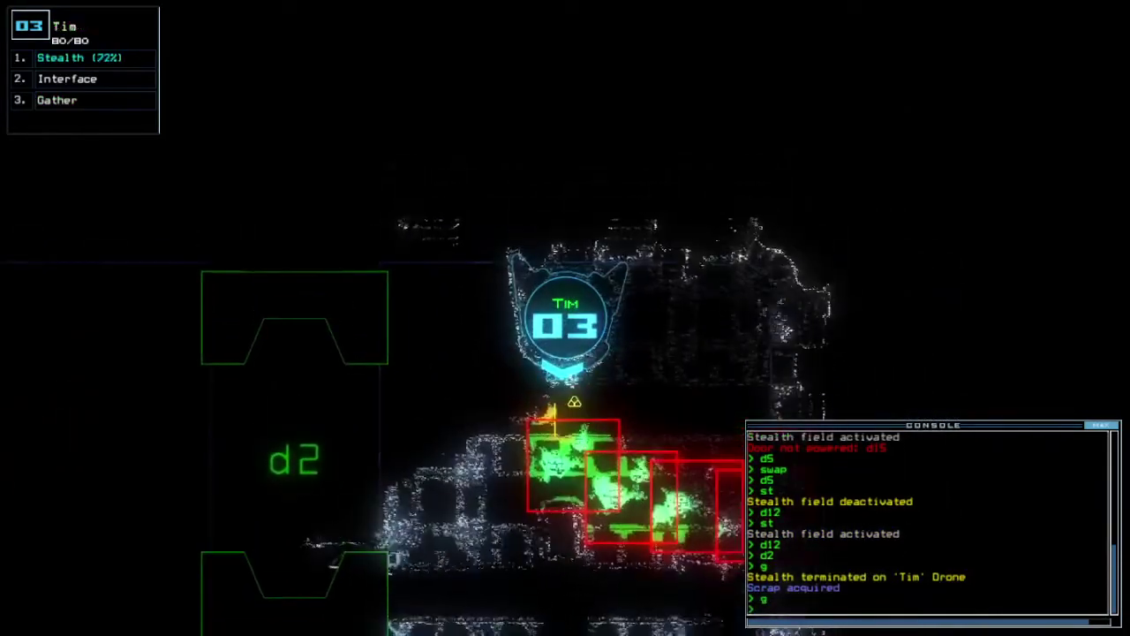
pyautogui.write('g')
pyautogui.press('BackSpace')
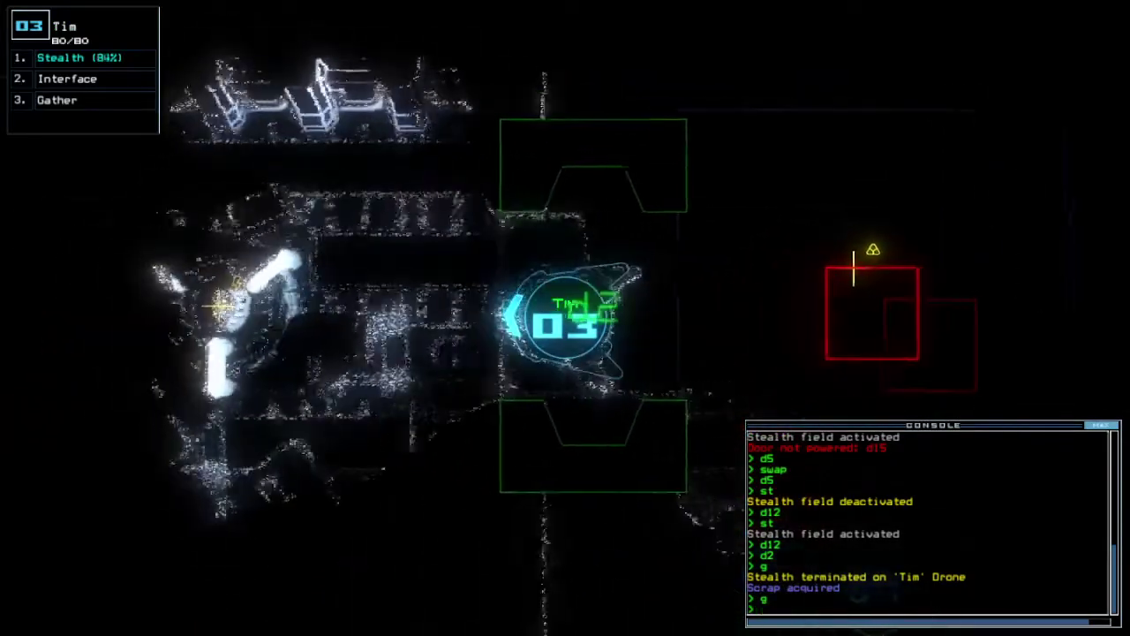
pyautogui.write('d2')
# Bring Tim back through d2 and d12 toward d10, toggling its stealth field
pyautogui.press('Return')
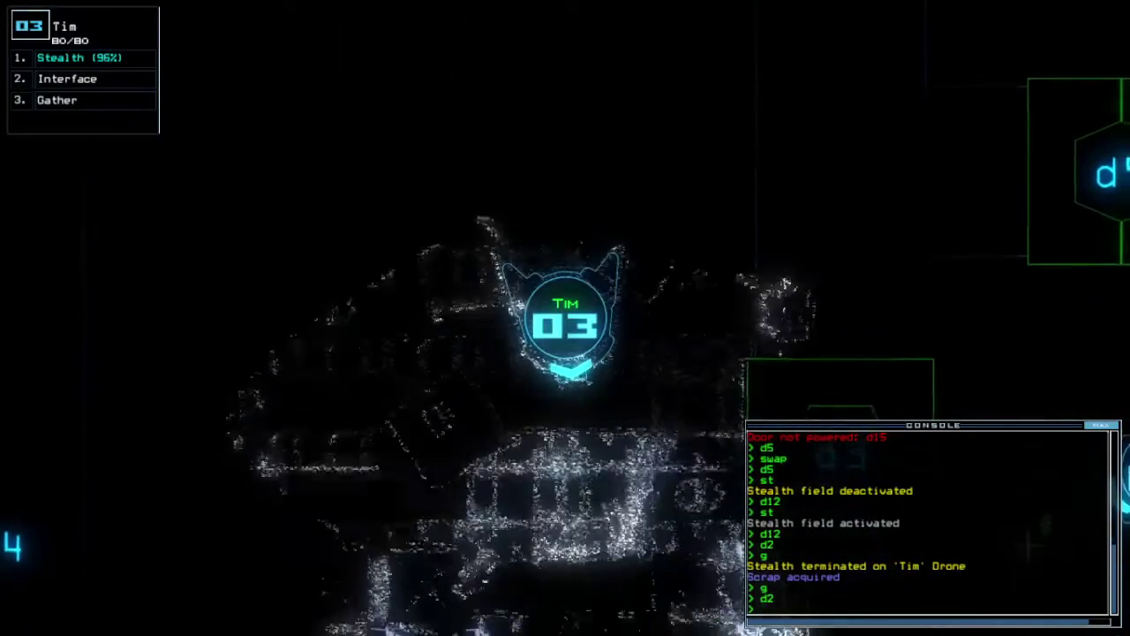
pyautogui.write('d12')
pyautogui.press('Return')
pyautogui.press('Down')
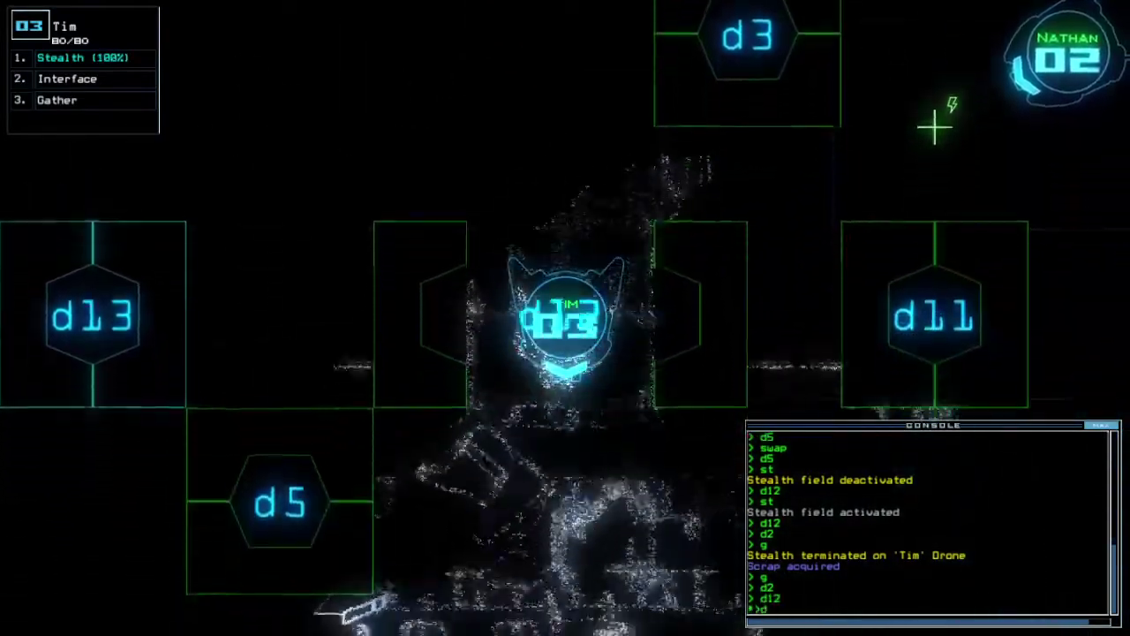
pyautogui.write('d12')
pyautogui.press('Return')
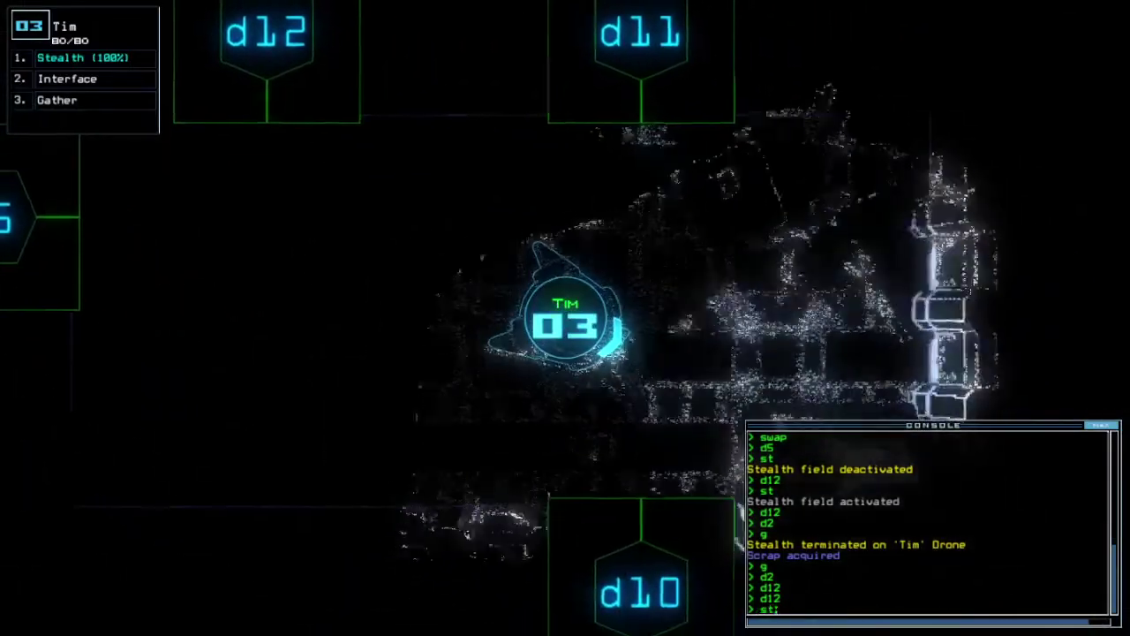
pyautogui.write('st;d10')
pyautogui.press('Return')
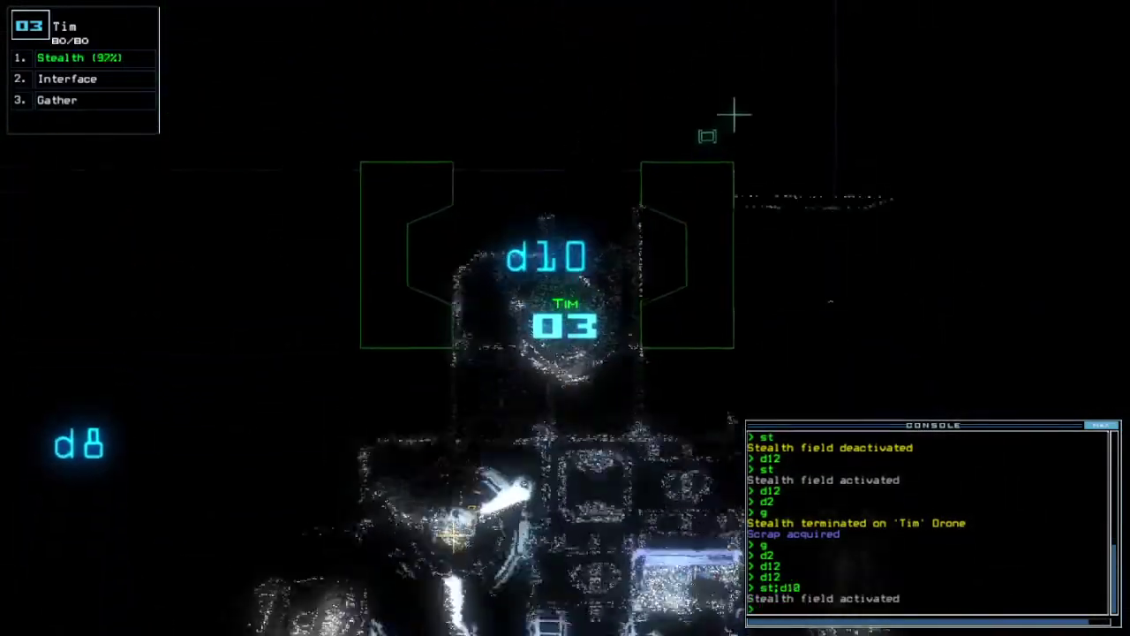
pyautogui.write('st')
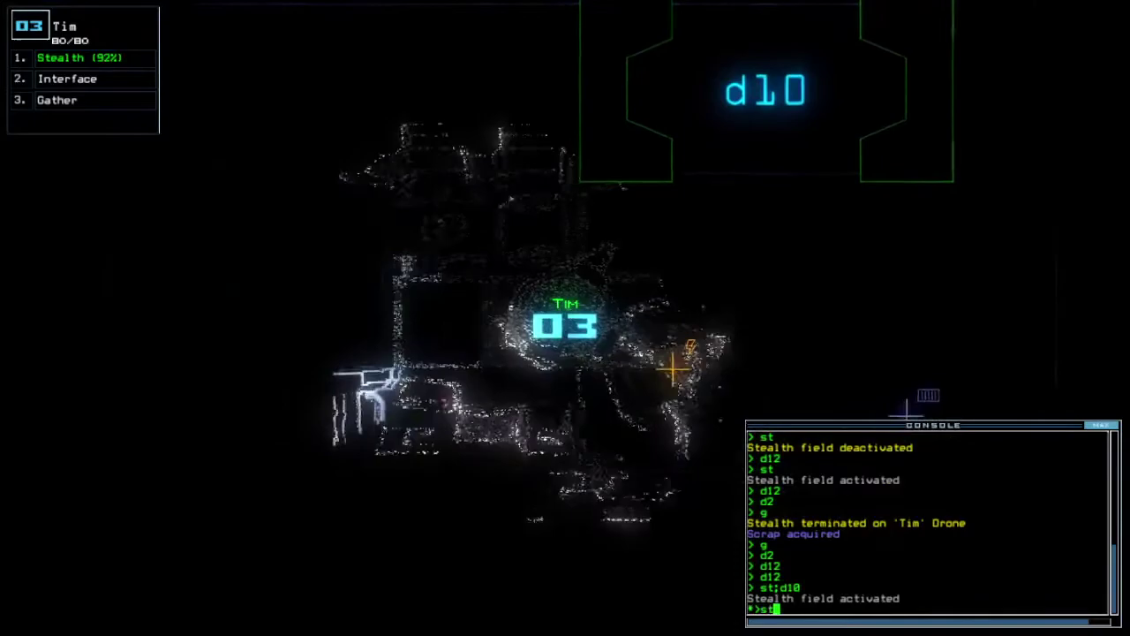
pyautogui.press('Return')
pyautogui.write('11')
# Send Nathan to d11, activate the generator, close doors, check turrets and toggle d10
pyautogui.press('Return')
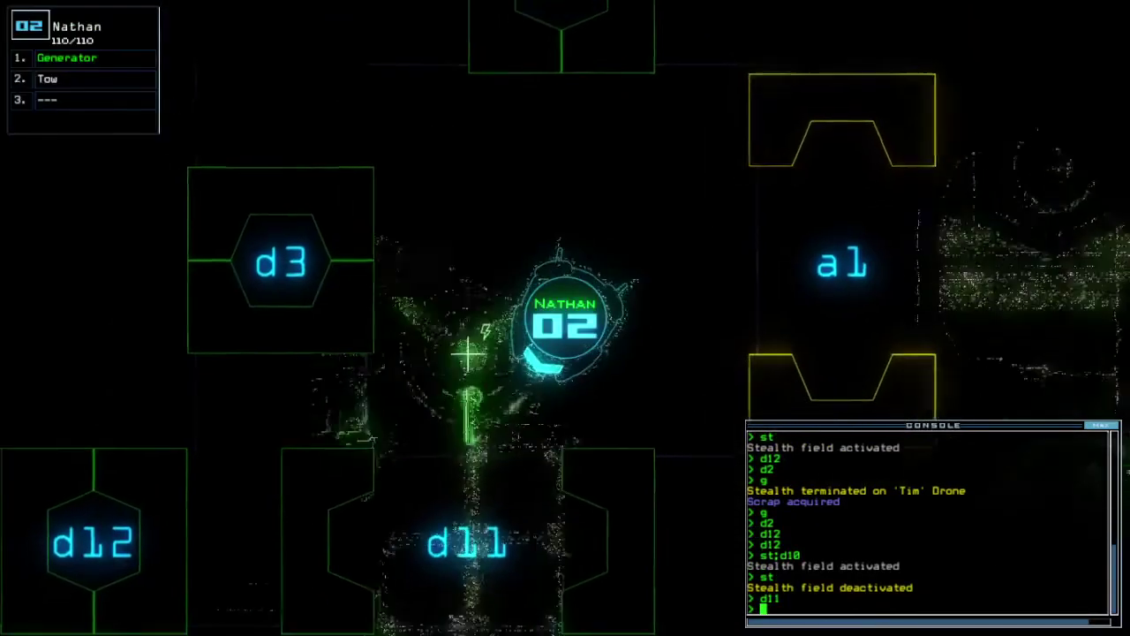
pyautogui.press('Down')
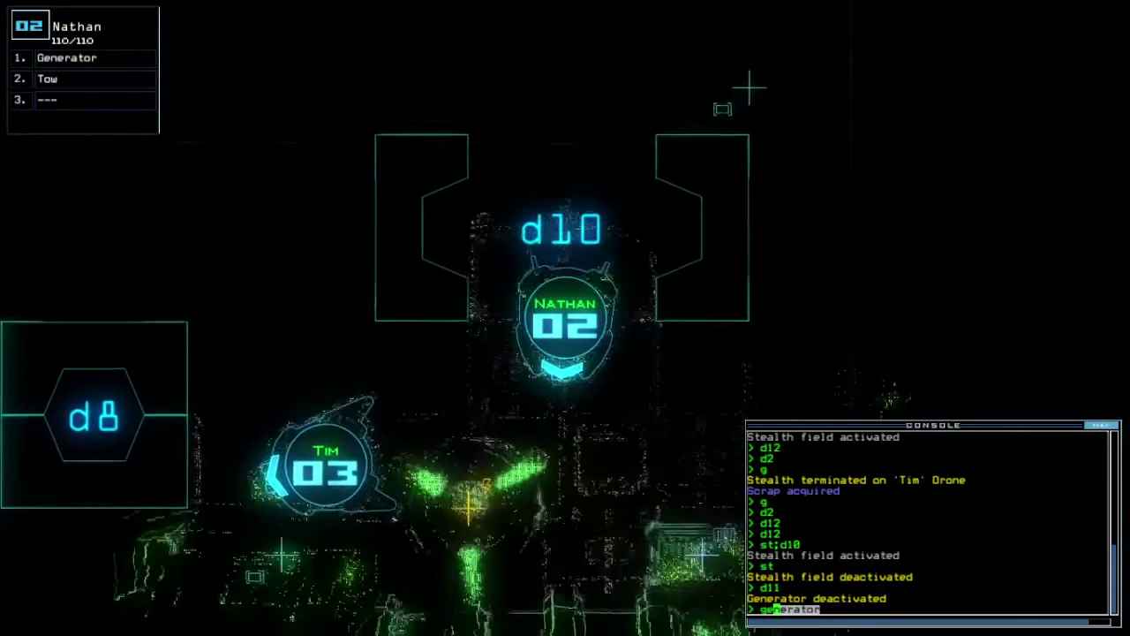
pyautogui.write('generator')
pyautogui.press('Return')
pyautogui.write('cccc')
pyautogui.press('Return')
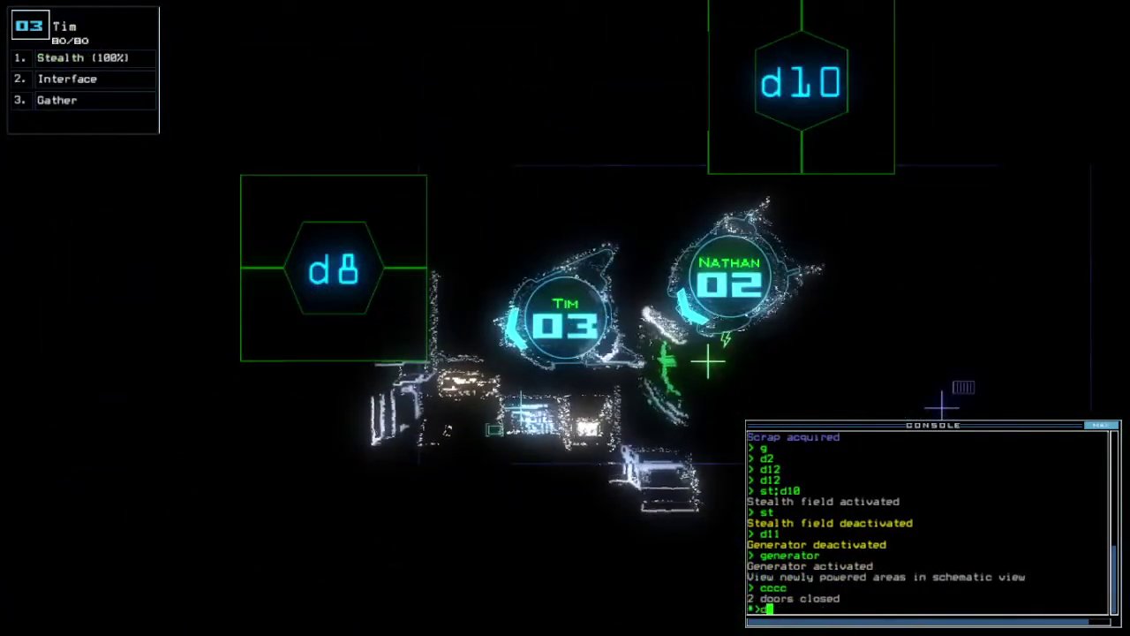
pyautogui.write('ct')
pyautogui.press('Return')
pyautogui.write('df')
pyautogui.press('Return')
pyautogui.press('Tab')
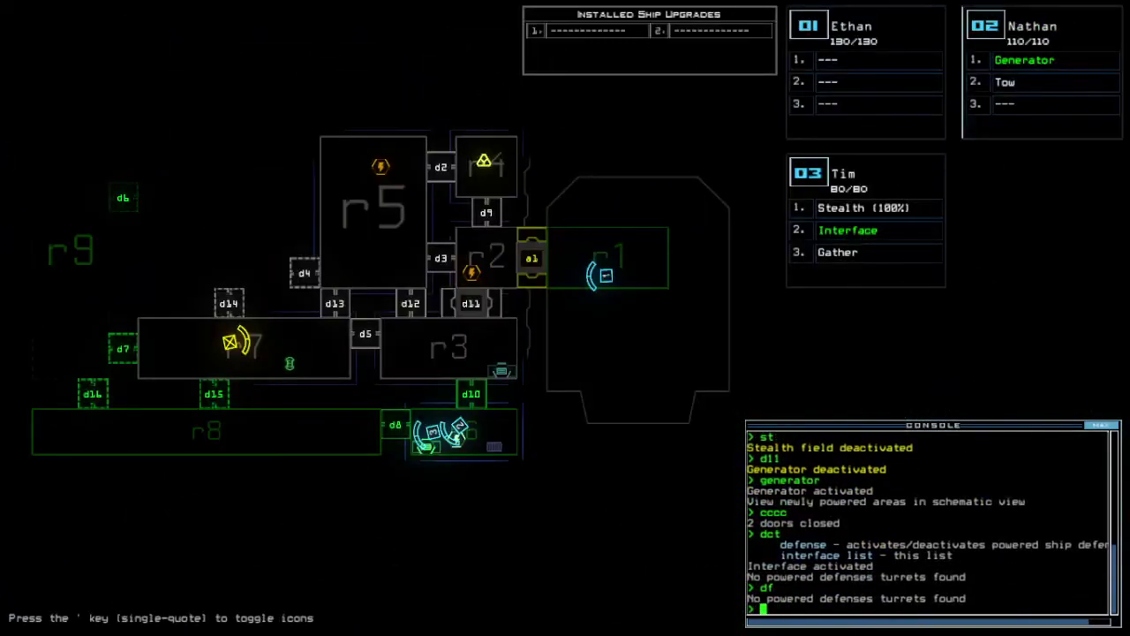
pyautogui.hotkey('ctrl', 'Left')
pyautogui.press('Return')
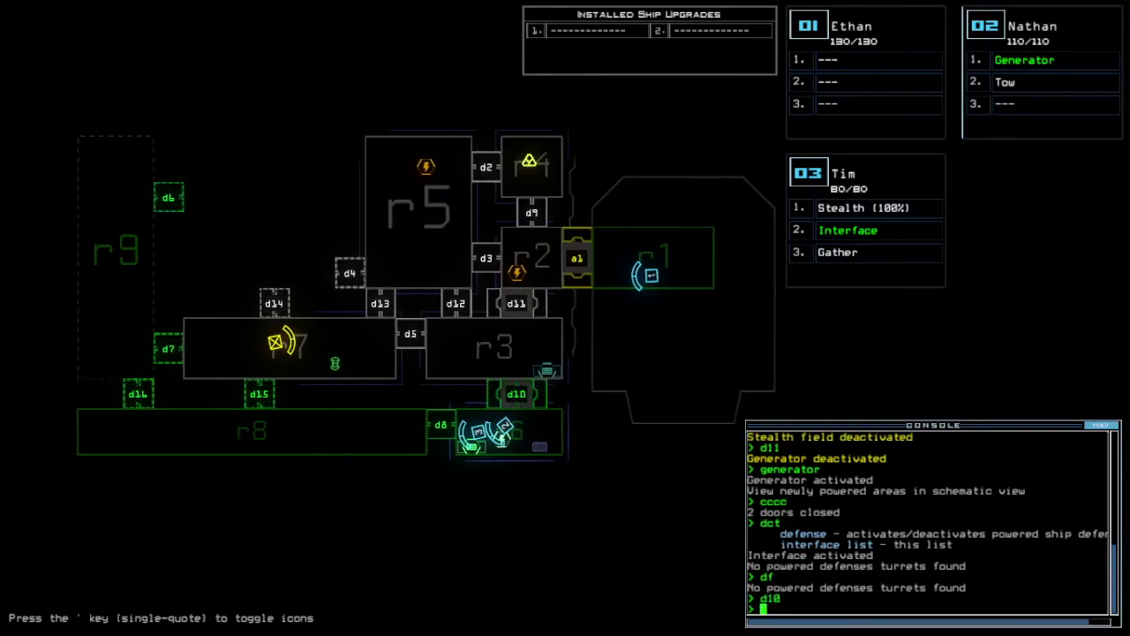
pyautogui.press('Tab')
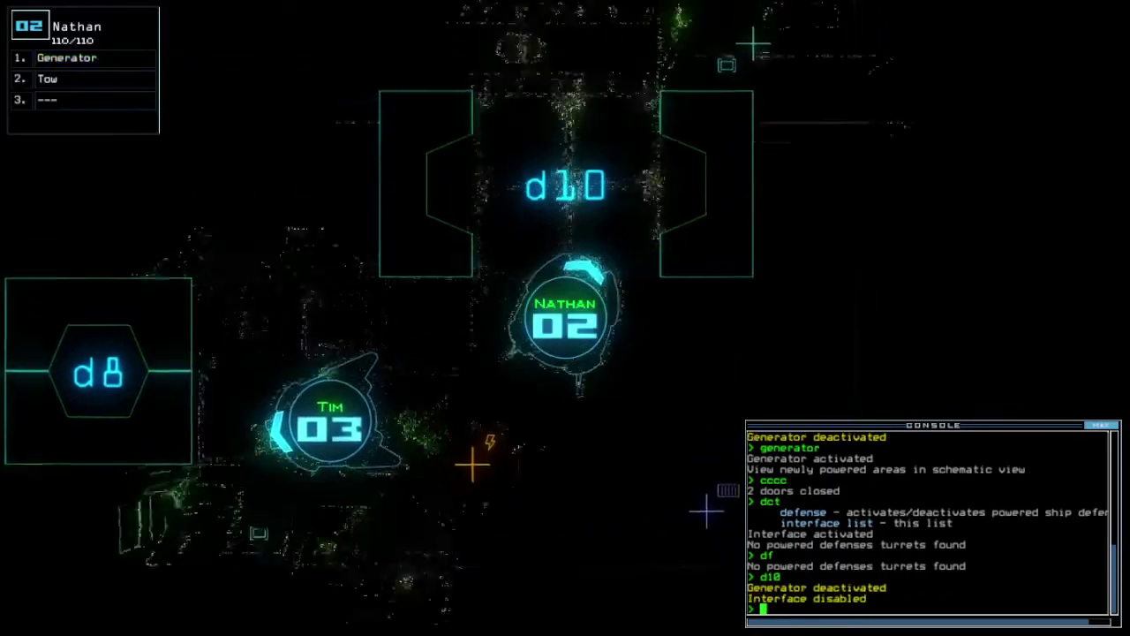
pyautogui.write('navigate 3')
# Move Tim to Nathan's room r3 and reactivate the generator
pyautogui.press('Return')
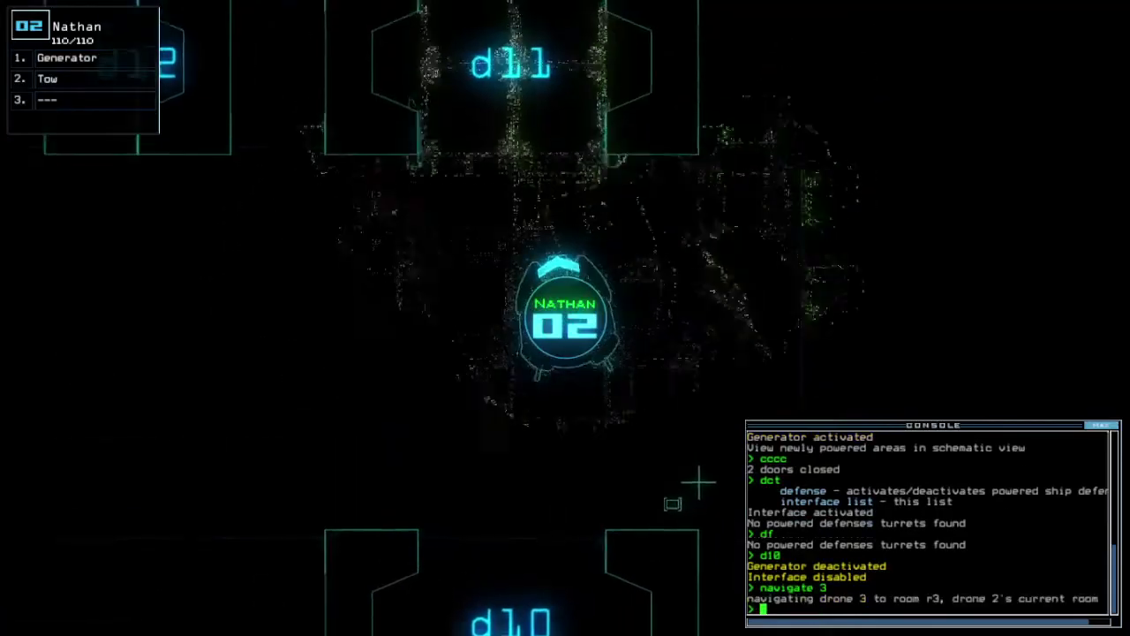
pyautogui.write('ge')
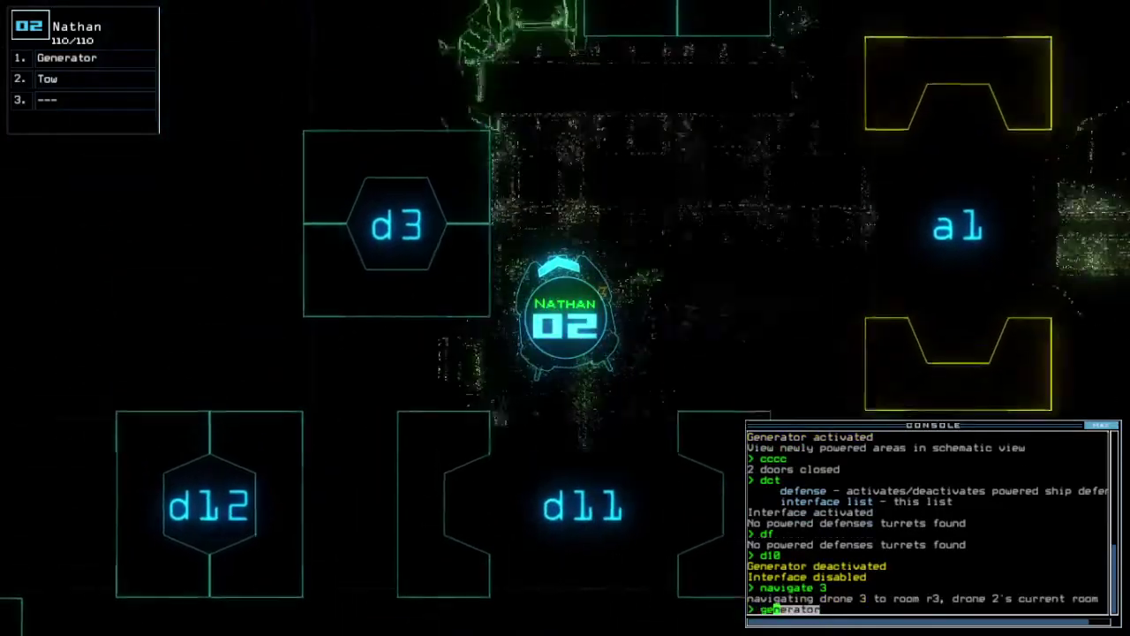
pyautogui.press('Return')
pyautogui.press('Tab')
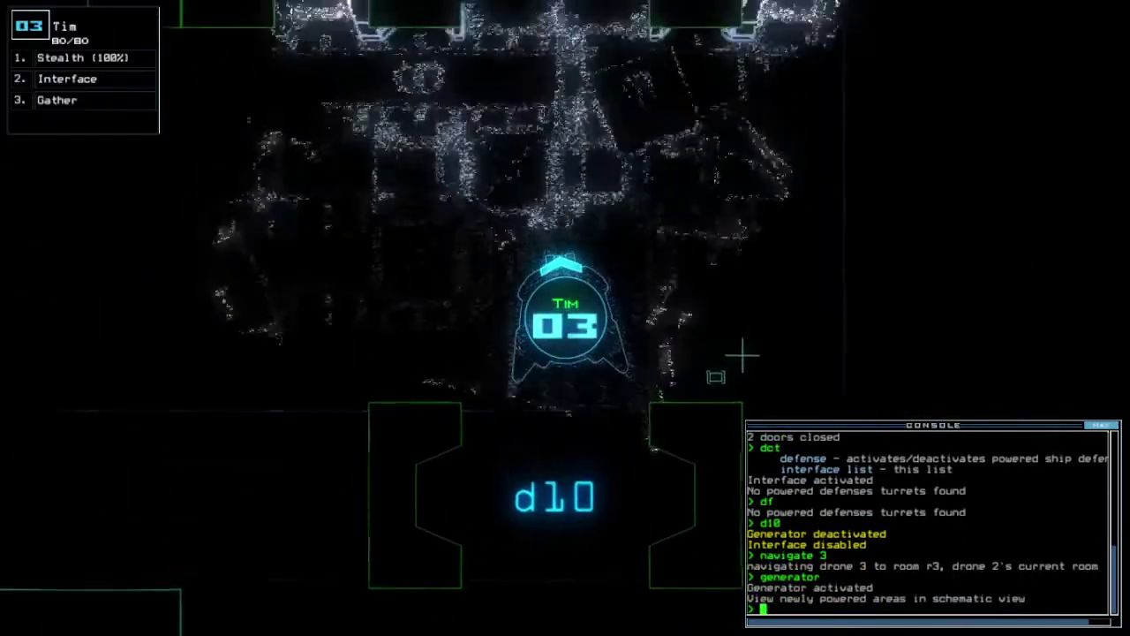
pyautogui.write('swap')
# Swap Nathan's Tow module onto Tim
pyautogui.press('Return')
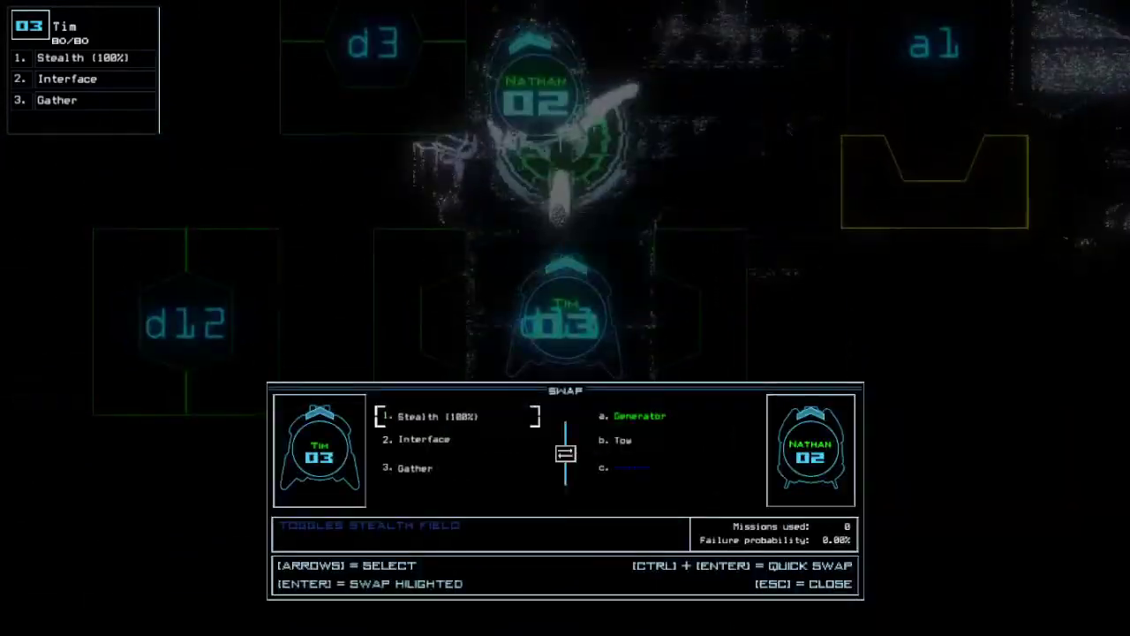
pyautogui.press('Down')
pyautogui.press('Return')
pyautogui.press('Escape')
pyautogui.press('Tab')
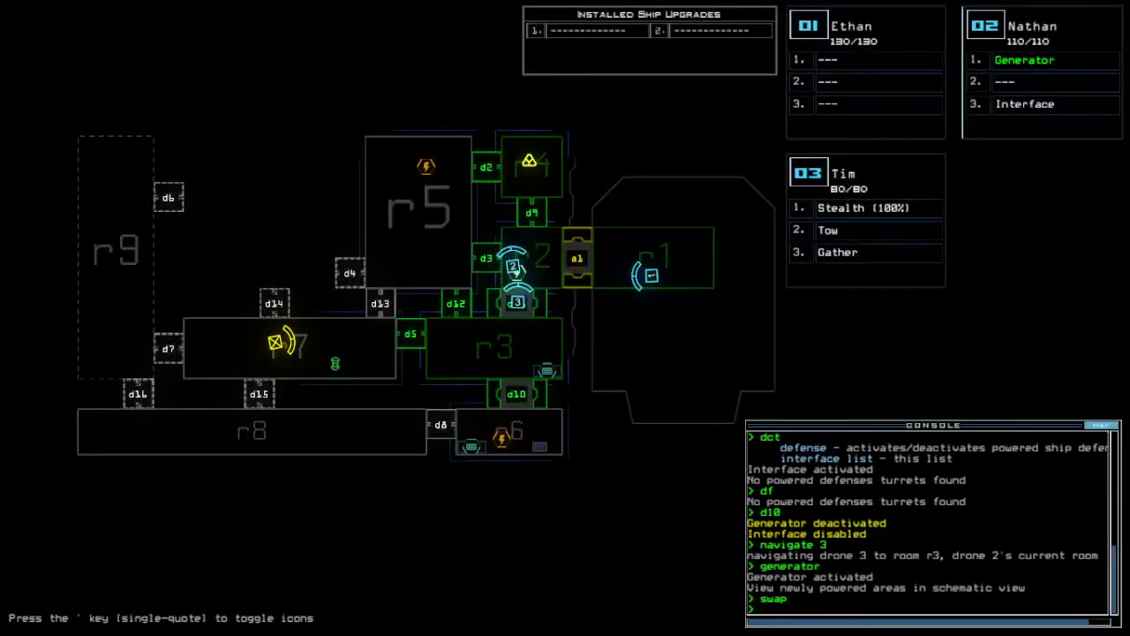
pyautogui.press('Tab')
pyautogui.write('cccc')
# Close nearby doors, send Tim to d5, cloak it, and open door d10
pyautogui.press('Return')
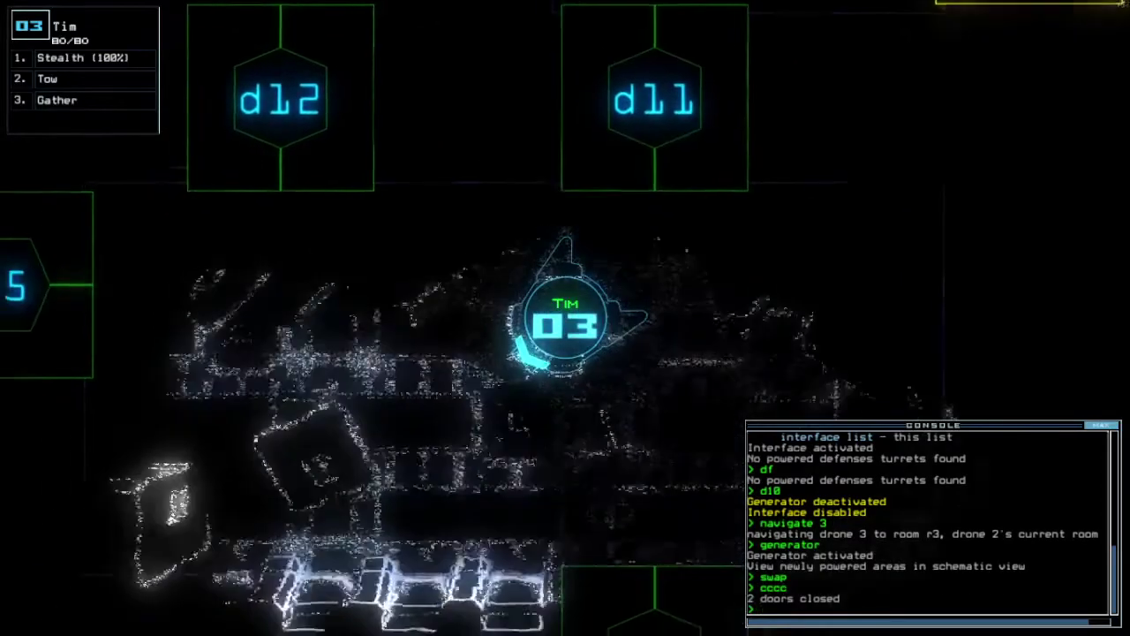
pyautogui.write('d5')
pyautogui.press('Return')
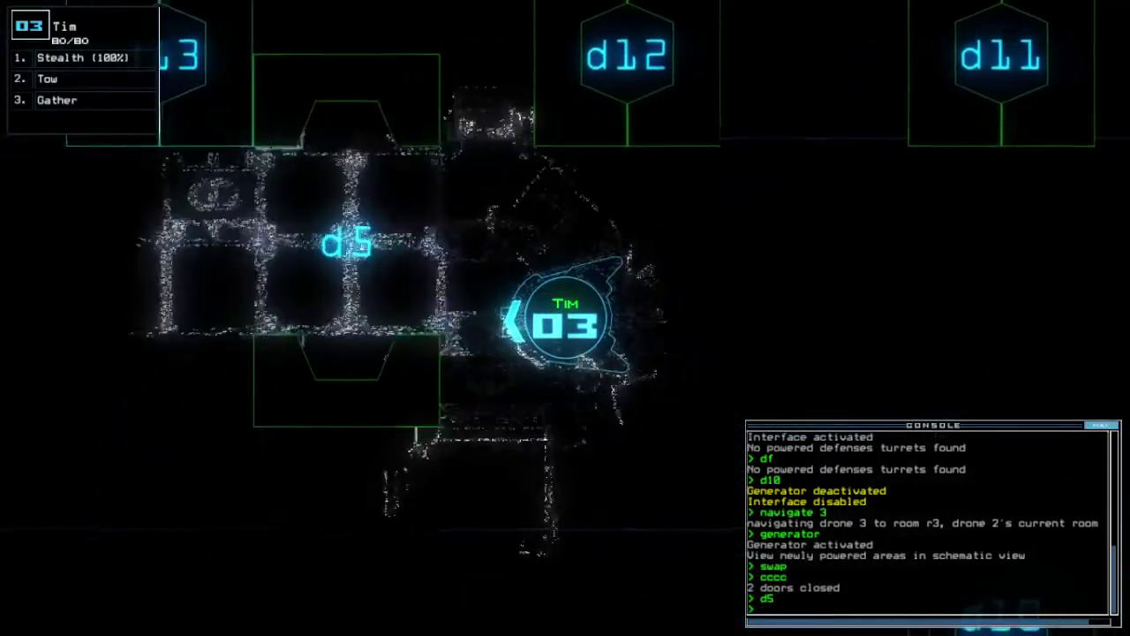
pyautogui.write('stealth 3')
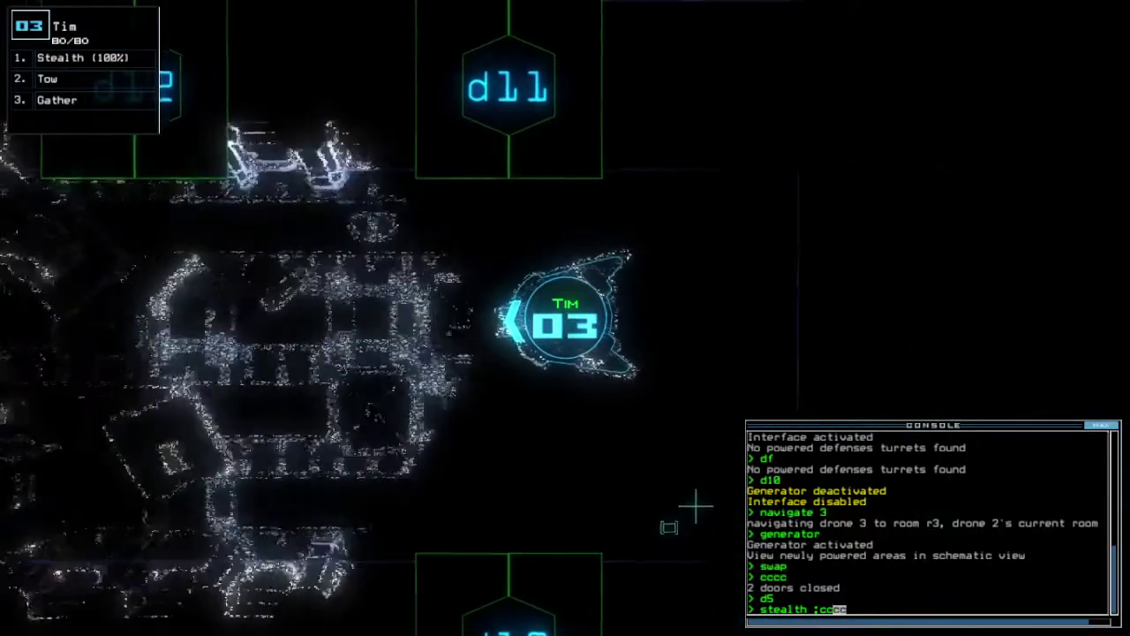
pyautogui.press('Return')
pyautogui.press('Tab')
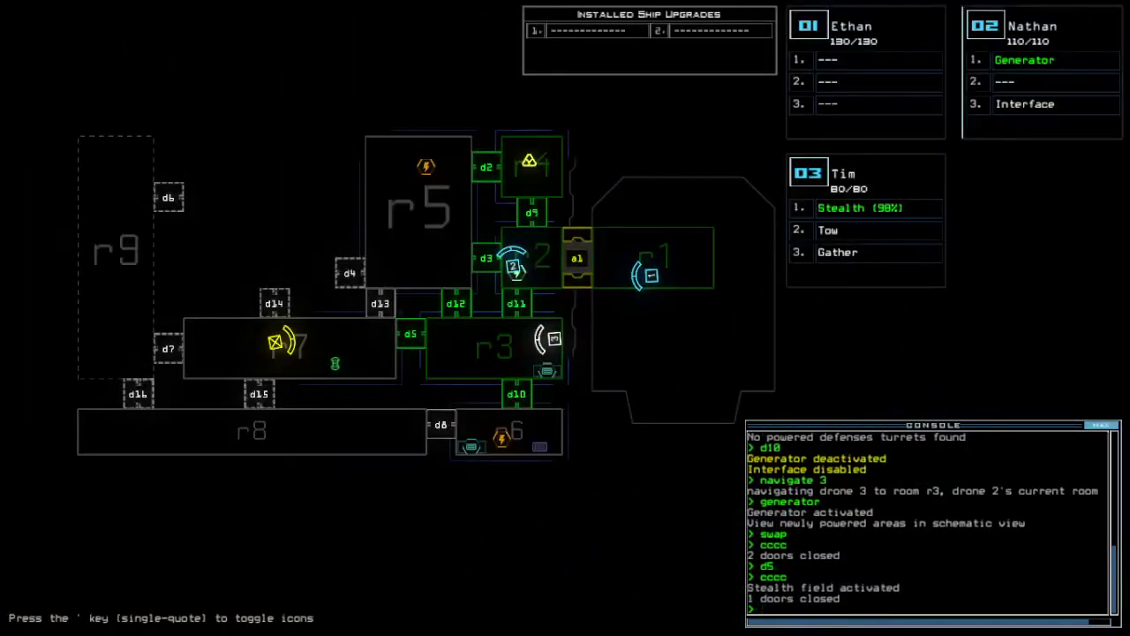
pyautogui.write('0')
pyautogui.press('Return')
pyautogui.press('Tab')
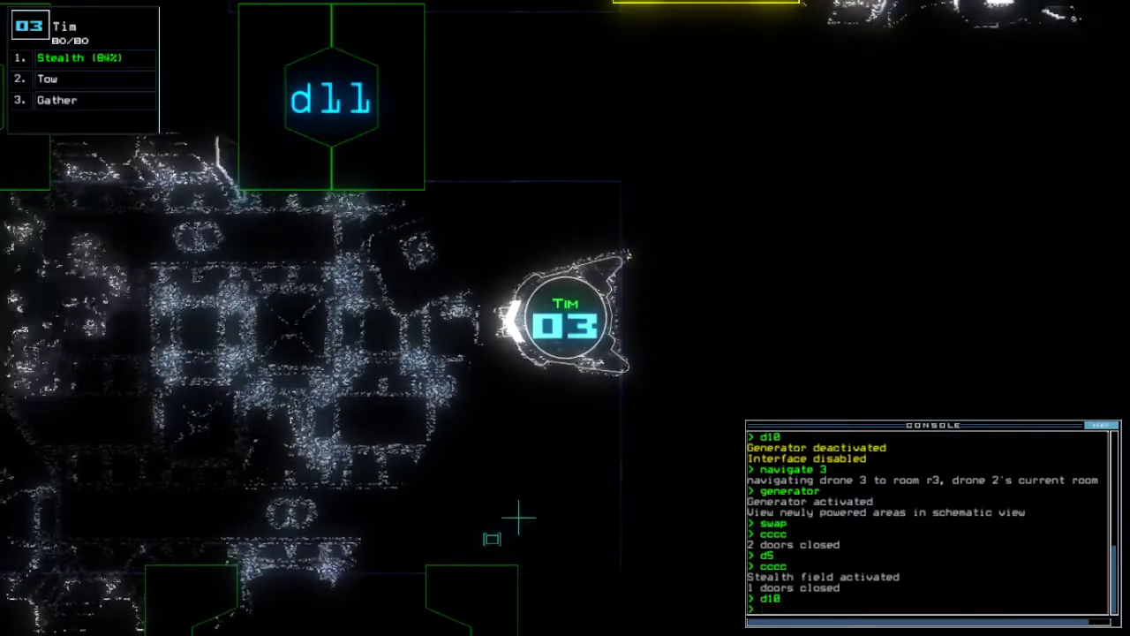
# Move Tim through d10, close it behind, and shut down the generator with Nathan
pyautogui.press('Down')
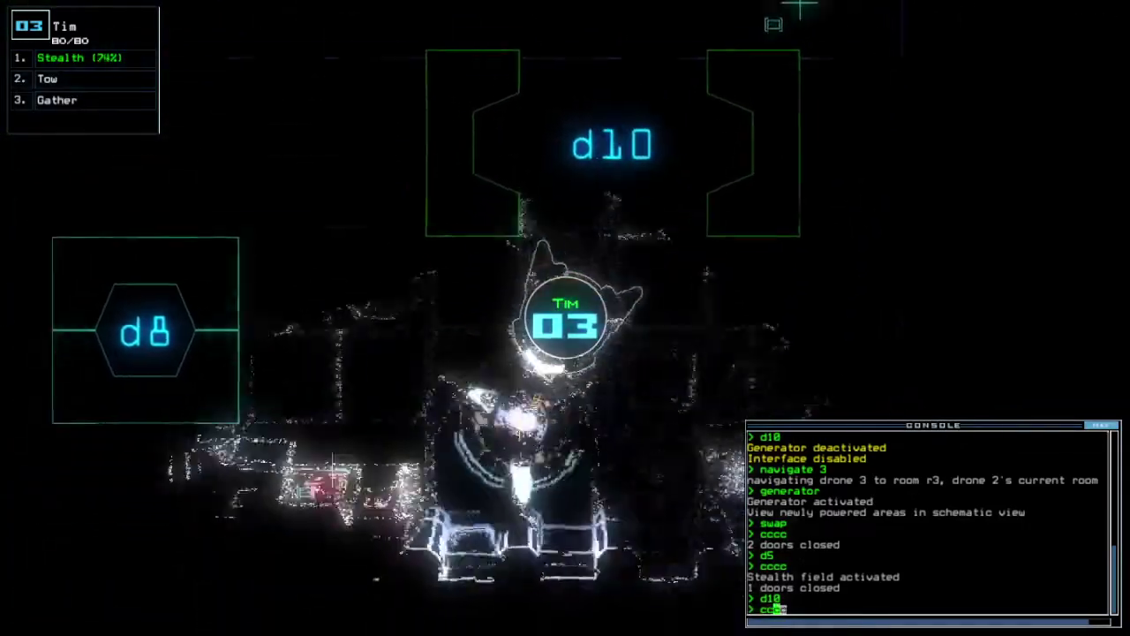
pyautogui.write('cccc')
pyautogui.press('Return')
pyautogui.press('2')
pyautogui.press('Right')
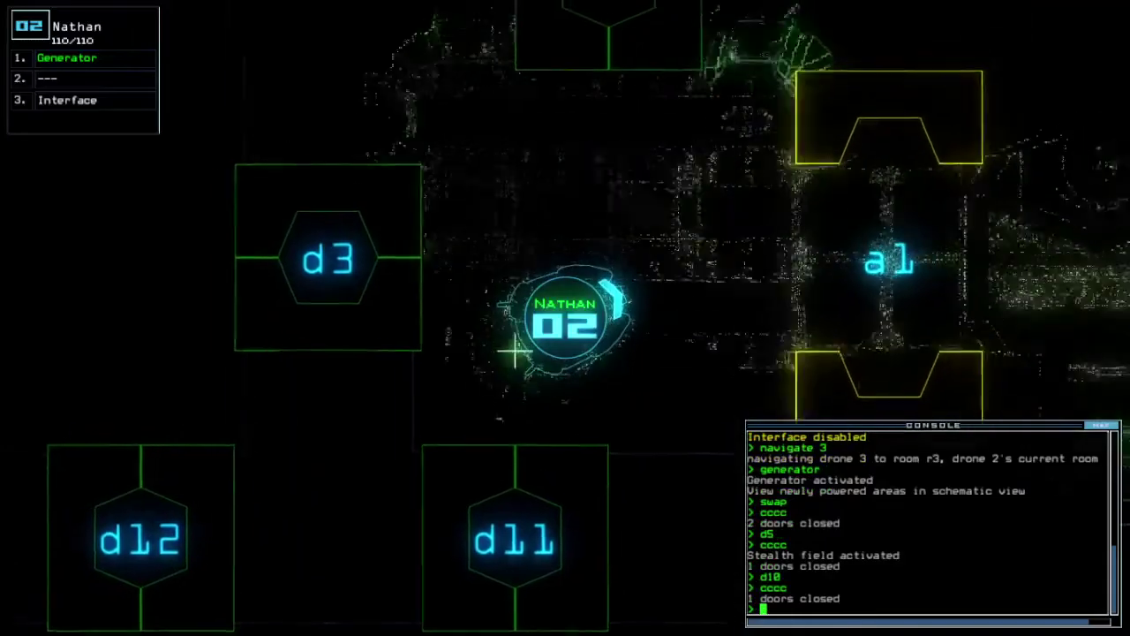
pyautogui.press('Right')
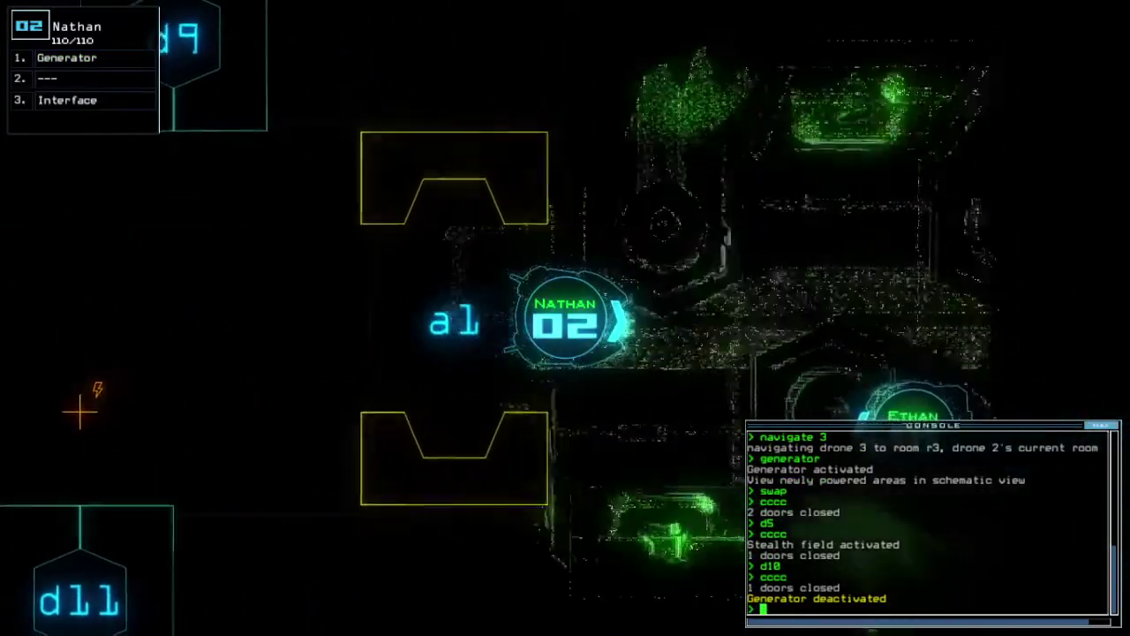
pyautogui.write('3ste')
# Check the mission time and reactivate the generator with Nathan
pyautogui.press('Return')
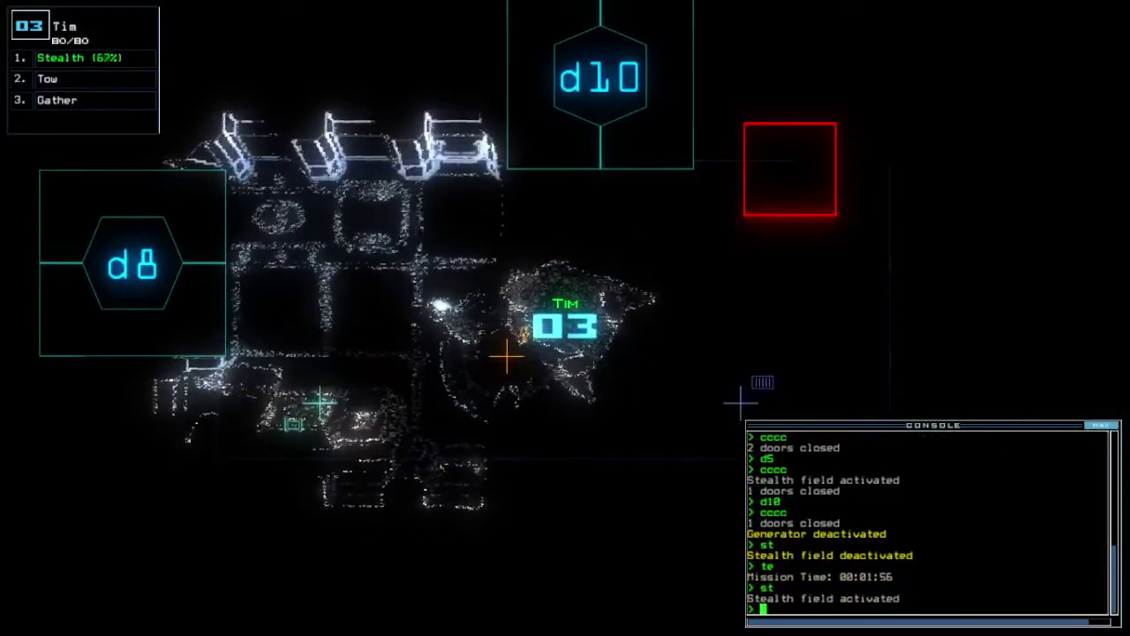
pyautogui.press('2')
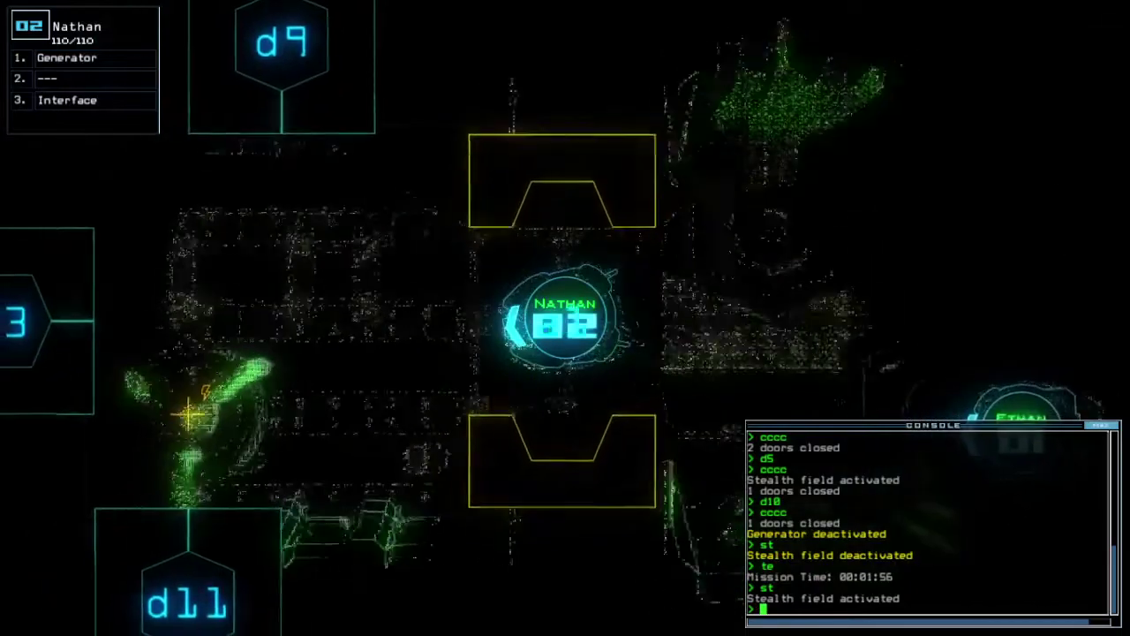
pyautogui.write('generator')
pyautogui.press('Return')
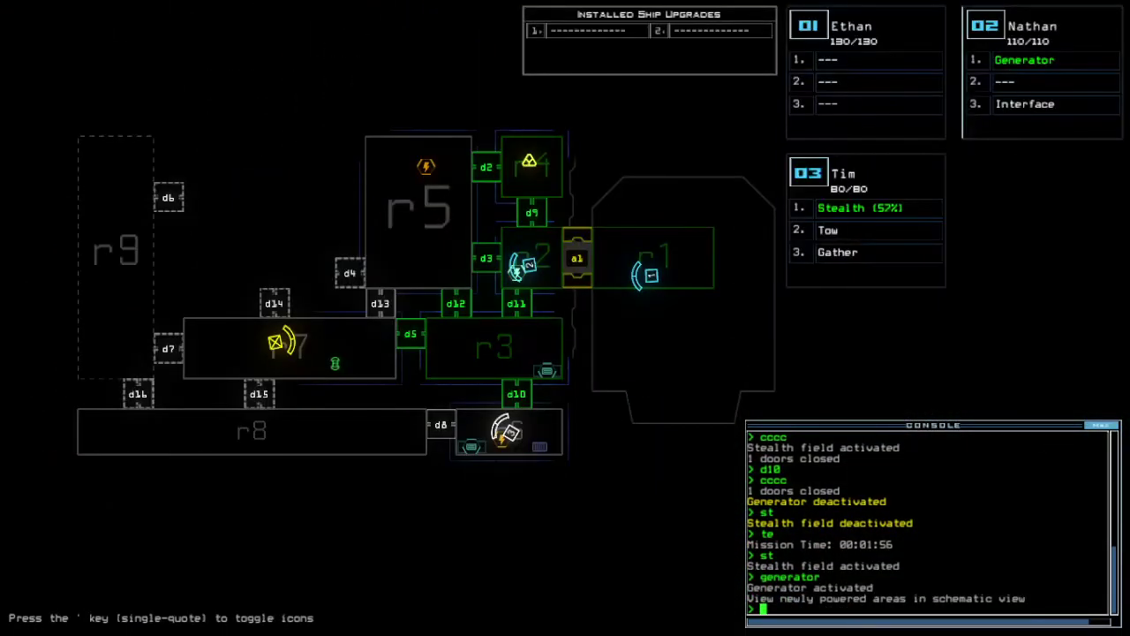
pyautogui.write('3d10')
# Open d10, drive Tim north through it, close the door behind, and open d5
pyautogui.press('Return')
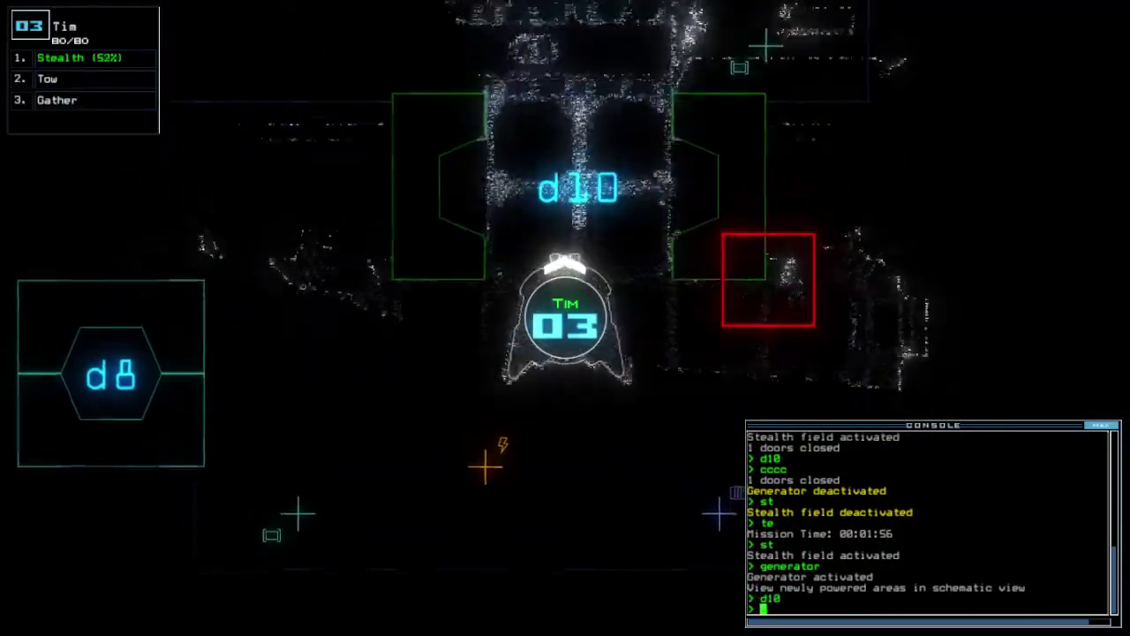
pyautogui.press('Up')
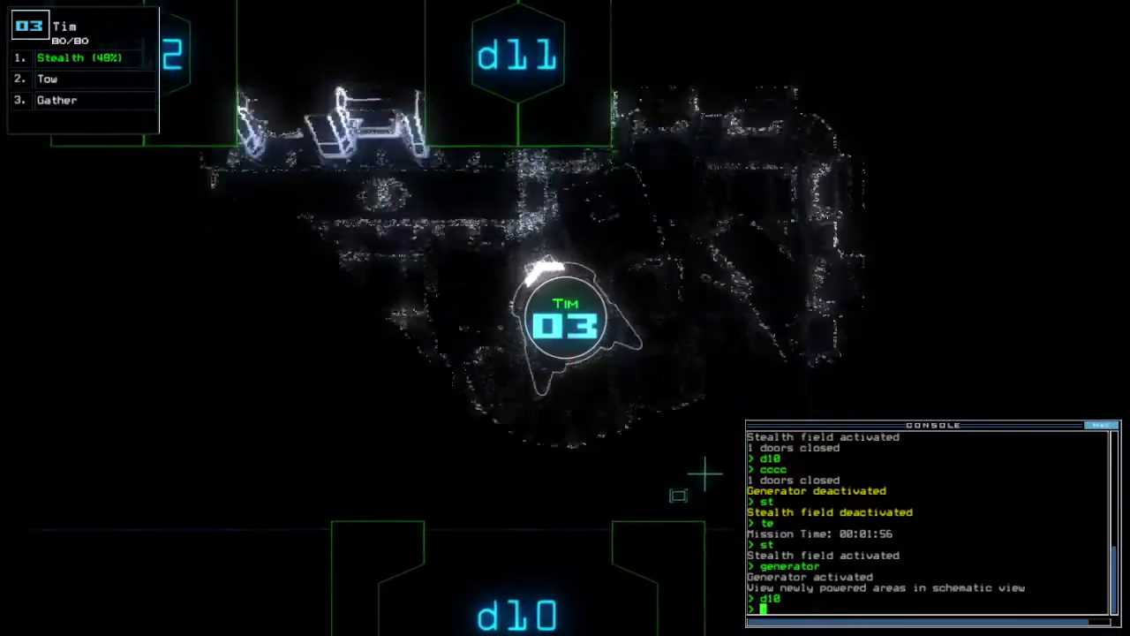
pyautogui.write('te')
pyautogui.press('Return')
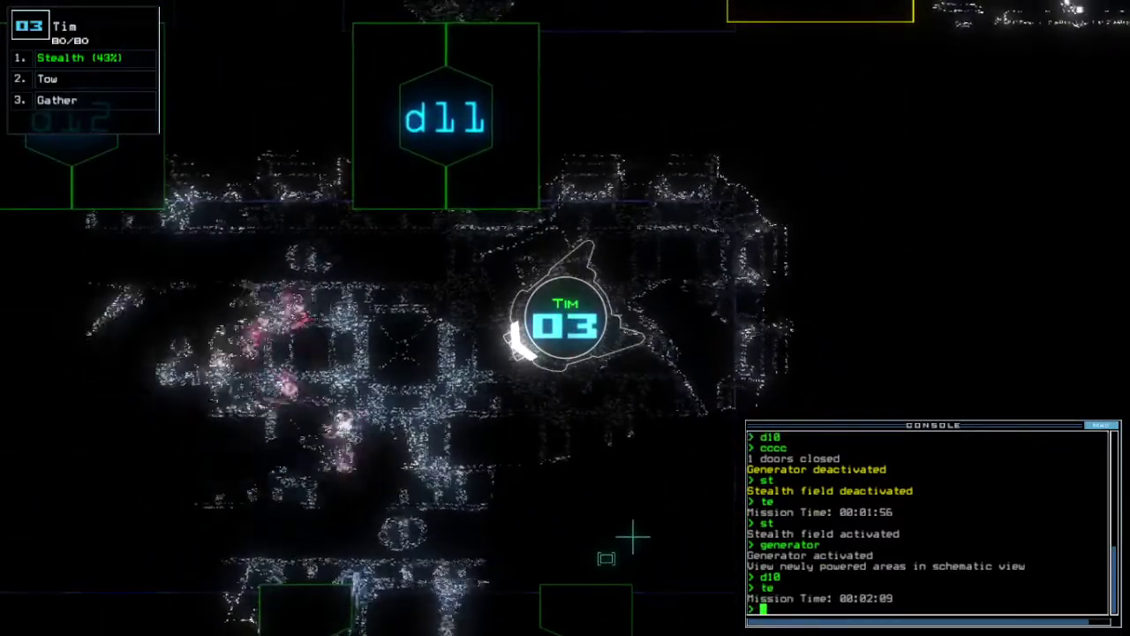
pyautogui.press('Tab')
pyautogui.press('Tab')
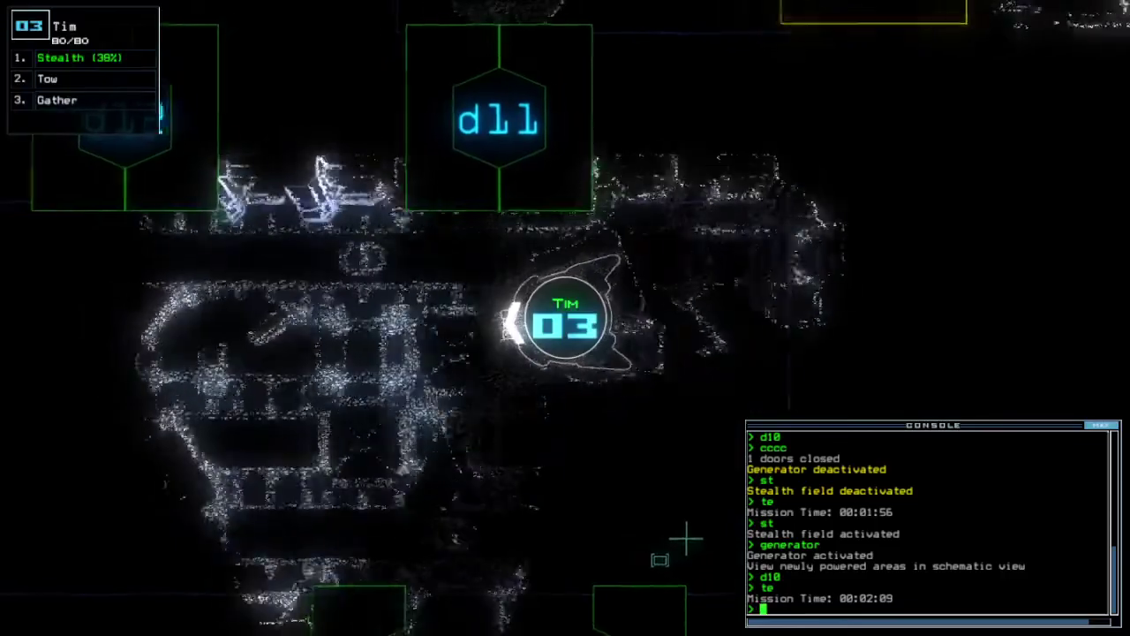
pyautogui.write('cccc')
pyautogui.press('Return')
pyautogui.write('d')
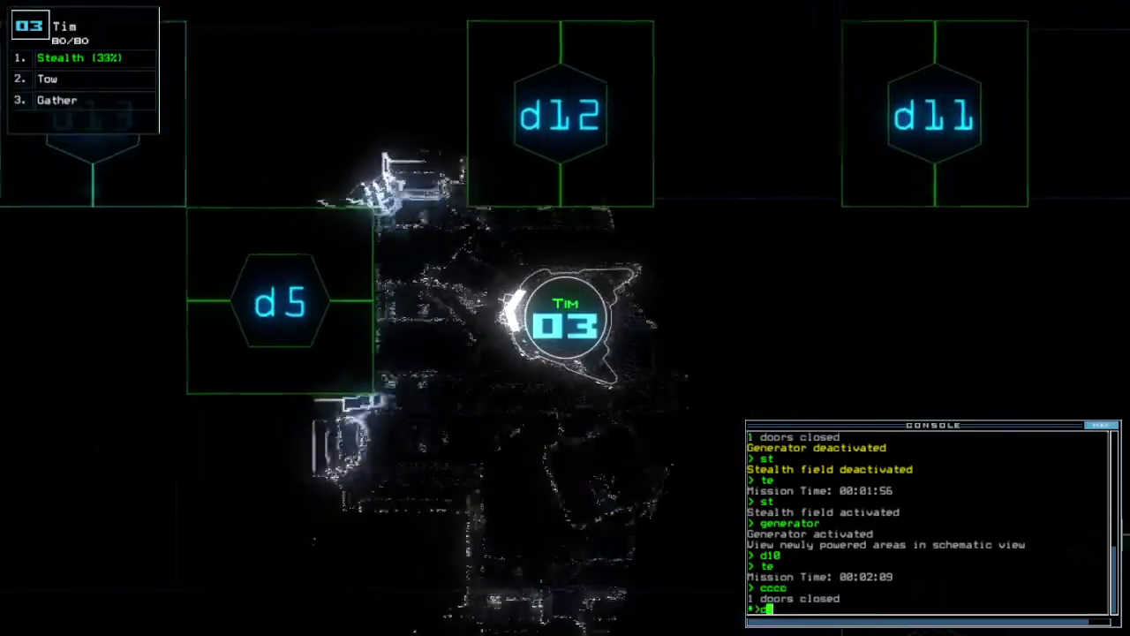
pyautogui.write('5')
pyautogui.press('Return')
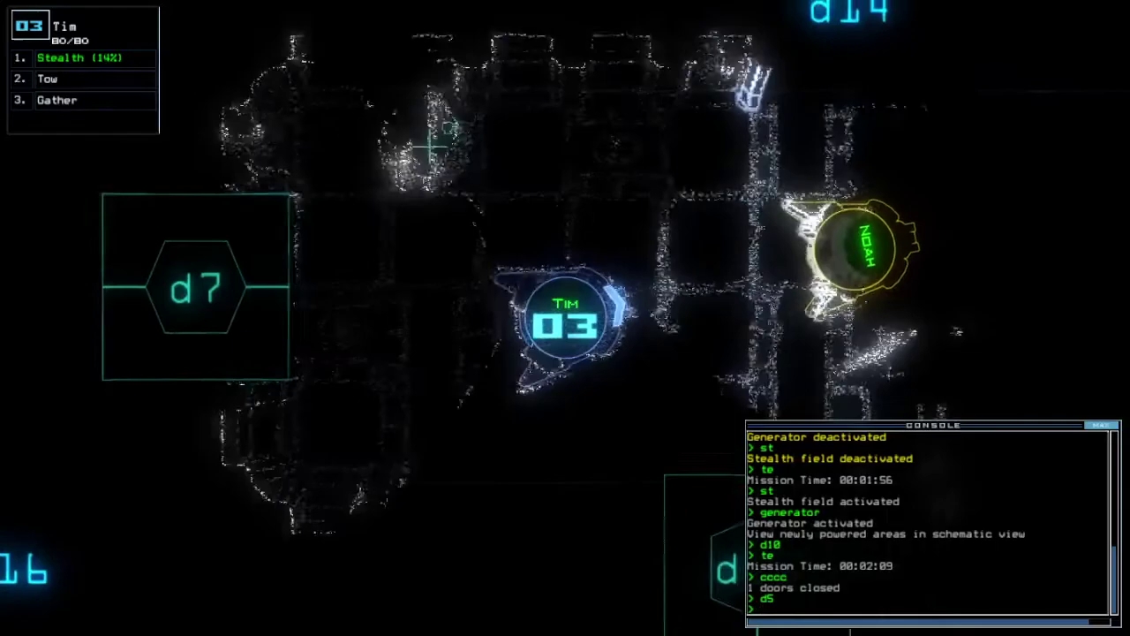
pyautogui.write('st')
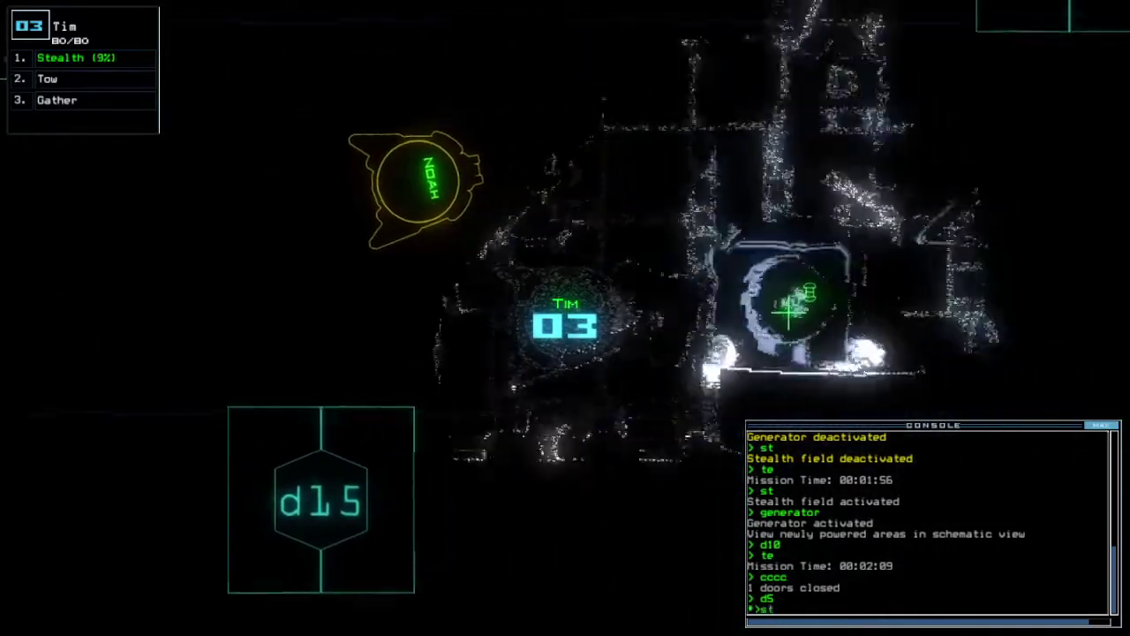
# Uncloak Tim, gather fuel from the derelict drone, and start towing Noah
pyautogui.press('Return')
pyautogui.write('g')
pyautogui.press('Return')
pyautogui.press('Tab')
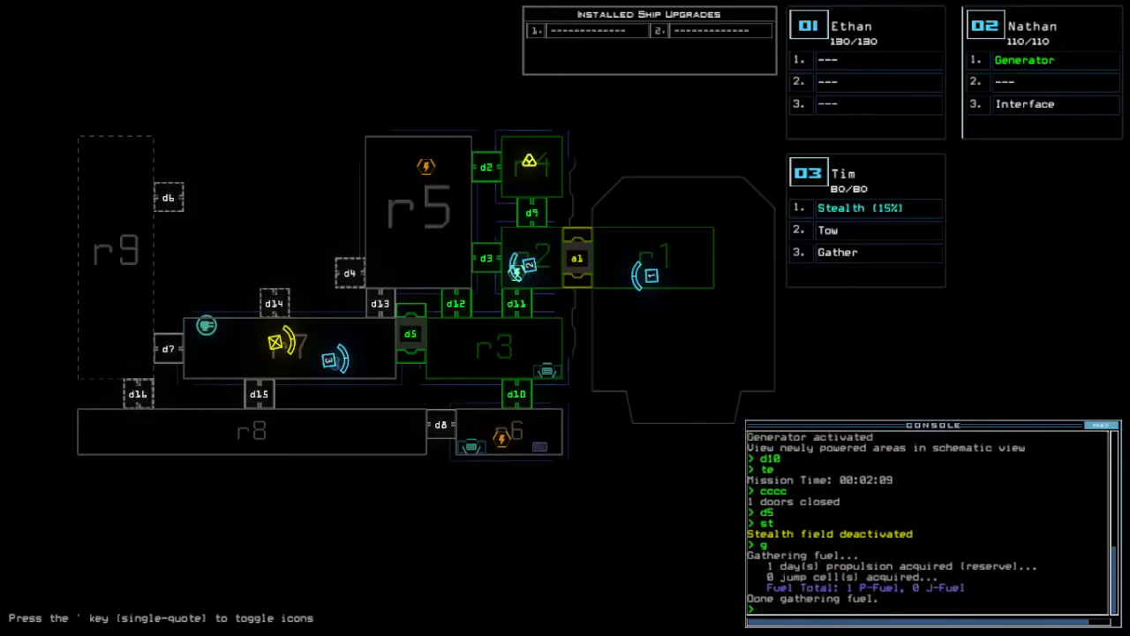
pyautogui.press('Tab')
pyautogui.write('tow')
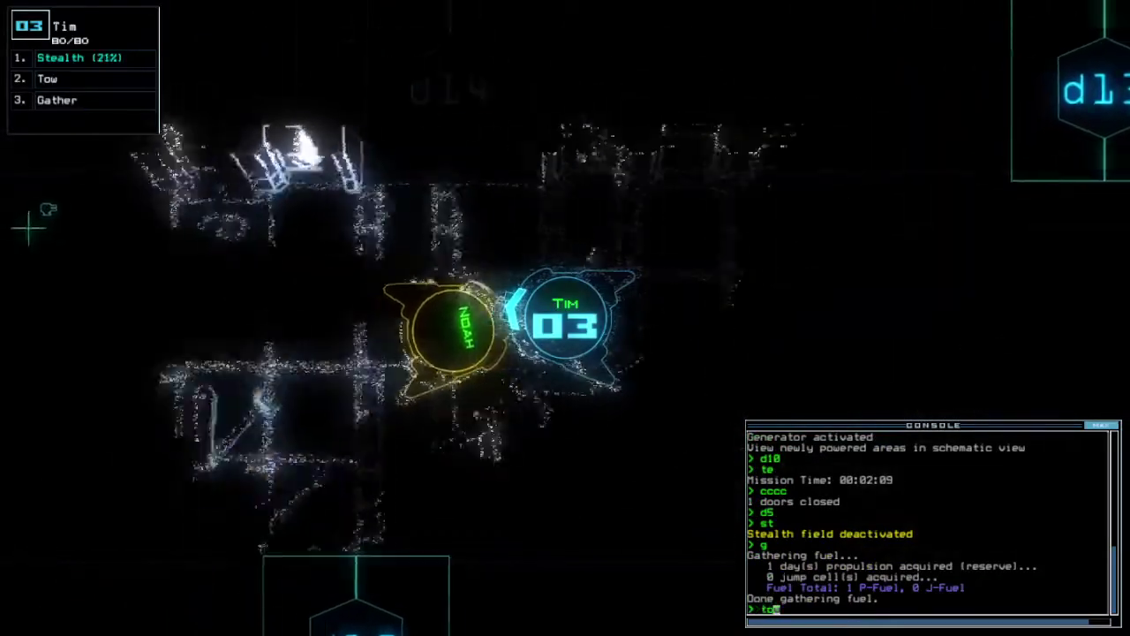
pyautogui.press('Return')
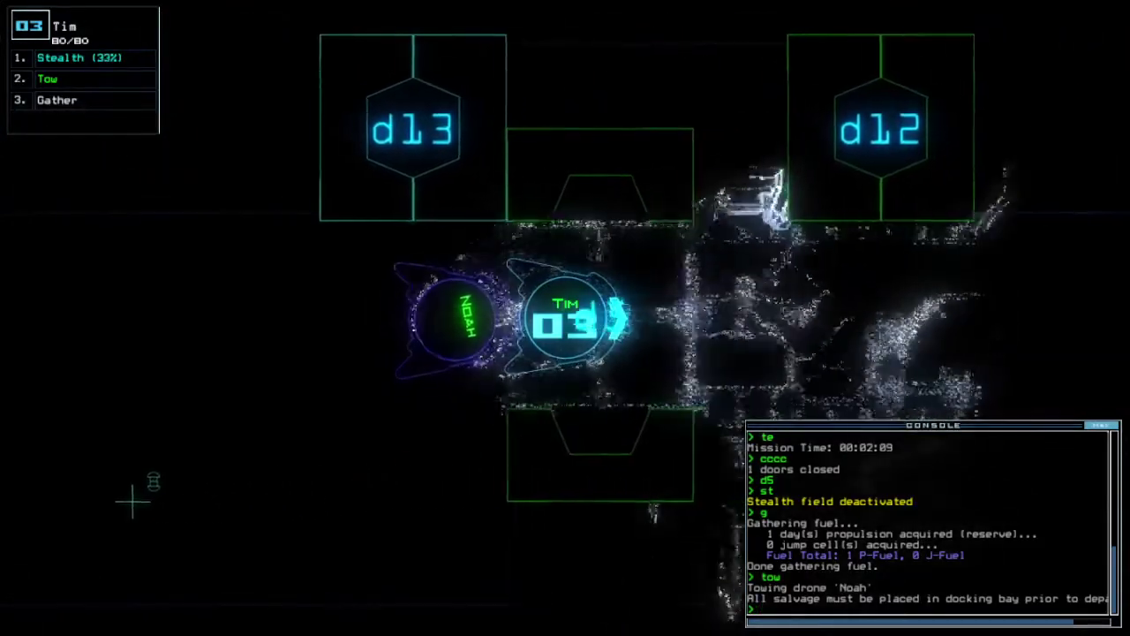
pyautogui.write('d5')
# Tow Noah back through d5, d11 and d3 to room r1 and release it
pyautogui.press('Return')
pyautogui.write('d11')
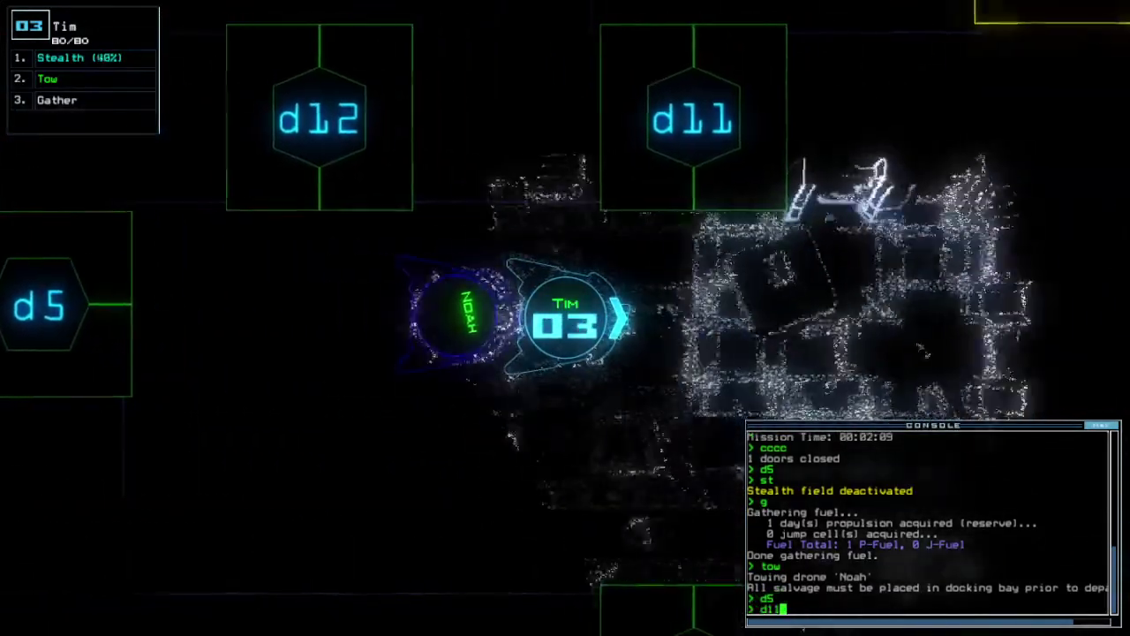
pyautogui.press('Return')
pyautogui.write('d3')
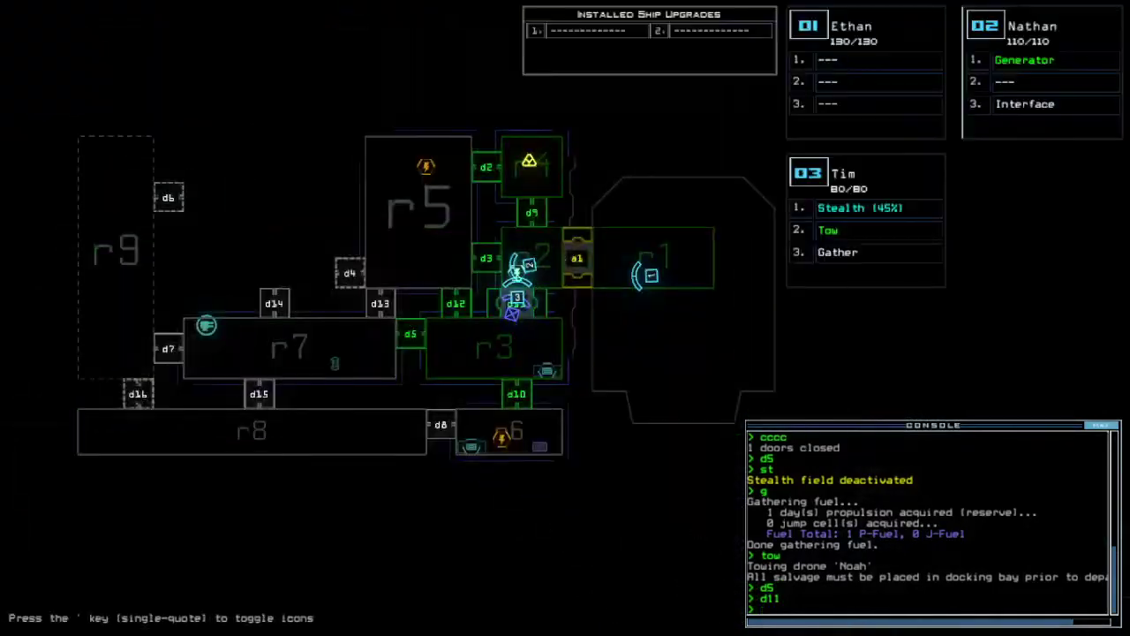
pyautogui.press('Return')
pyautogui.write('back 3')
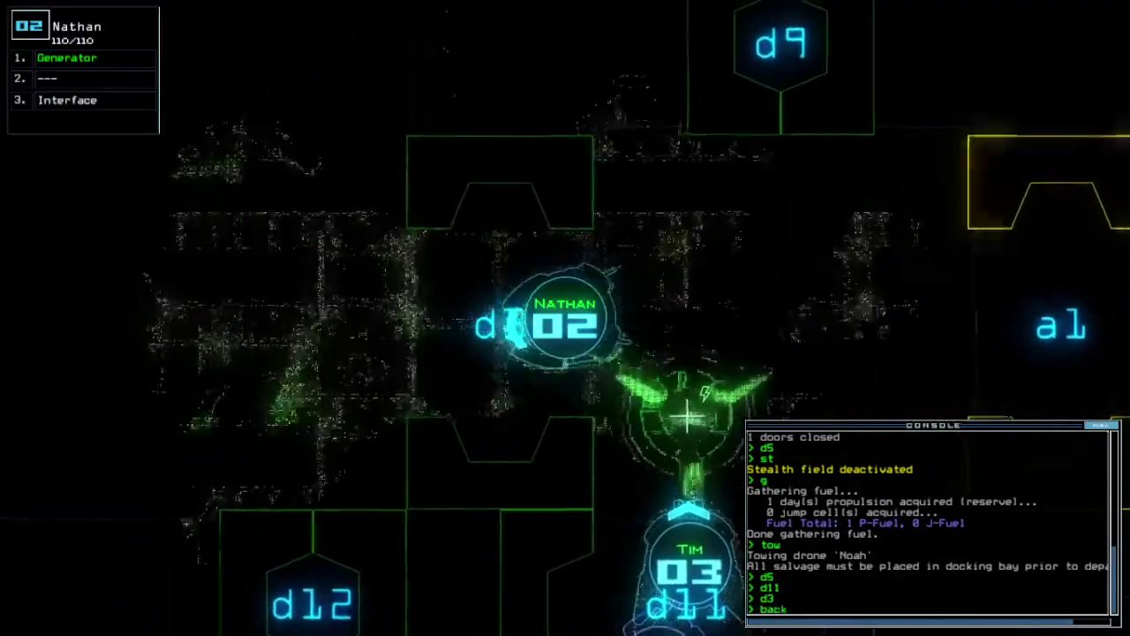
pyautogui.press('Return')
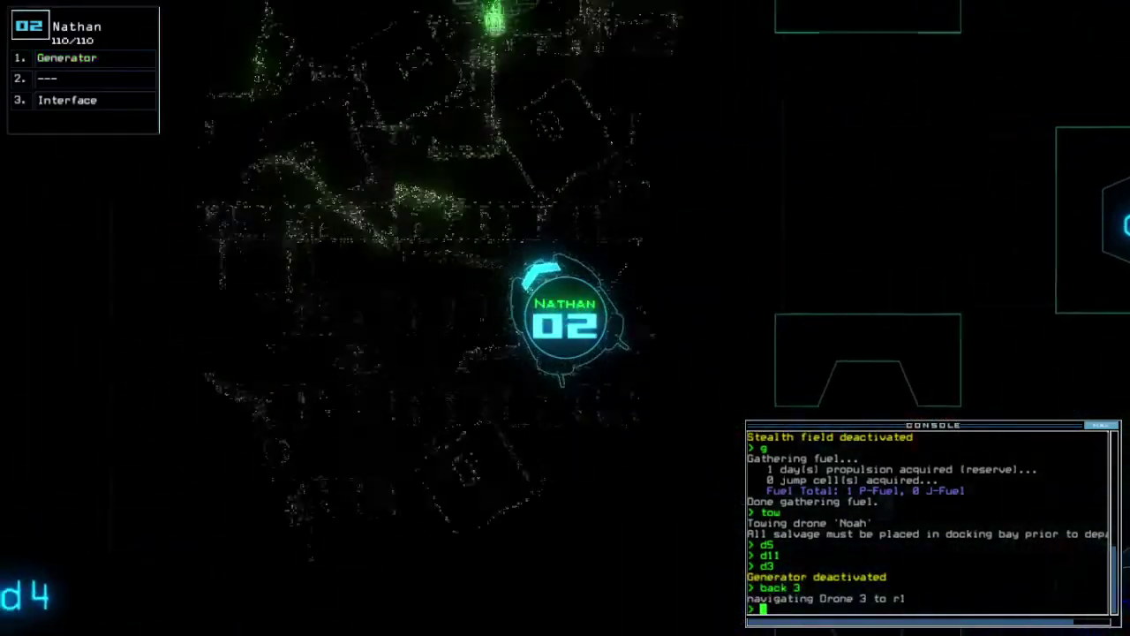
pyautogui.press('3')
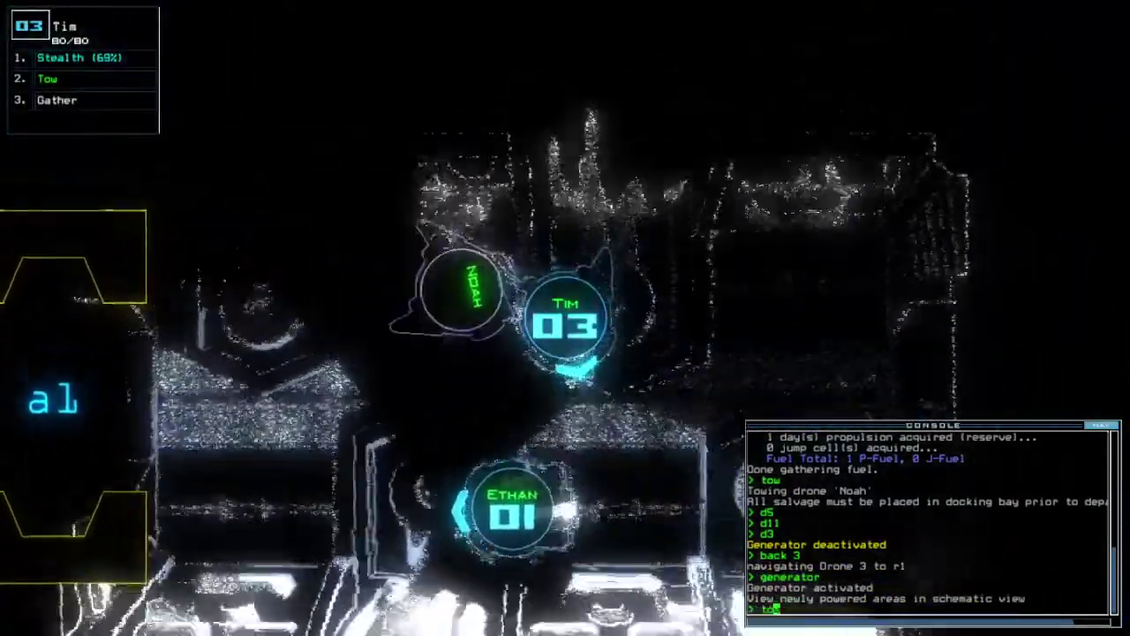
pyautogui.write('tow')
pyautogui.press('Return')
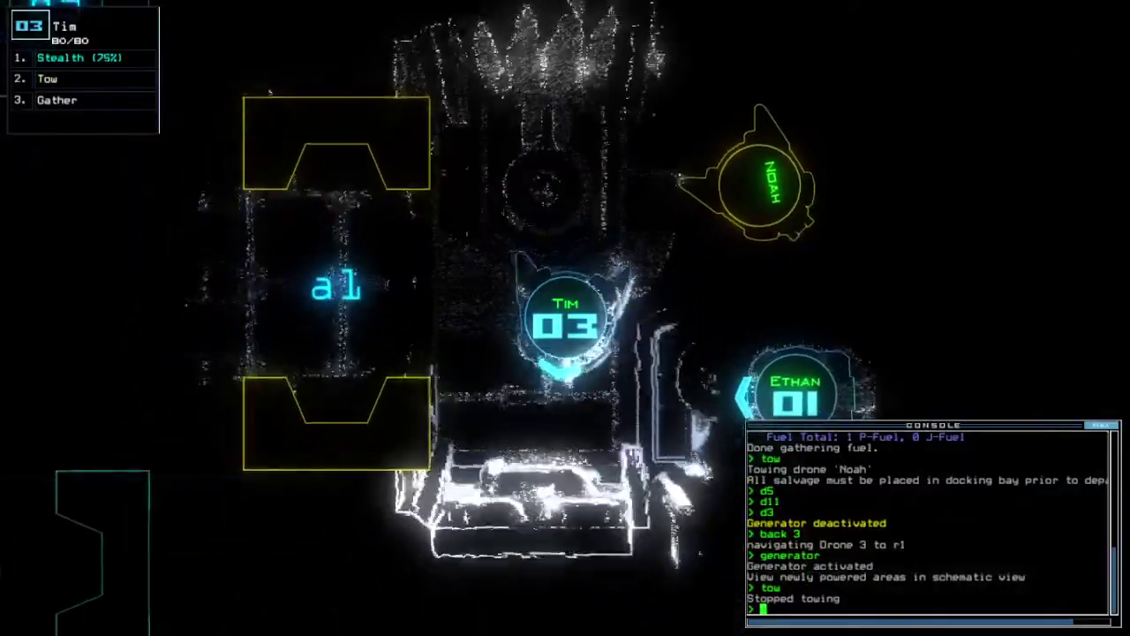
pyautogui.write('ap')
pyautogui.press('Return')
pyautogui.press('Return')
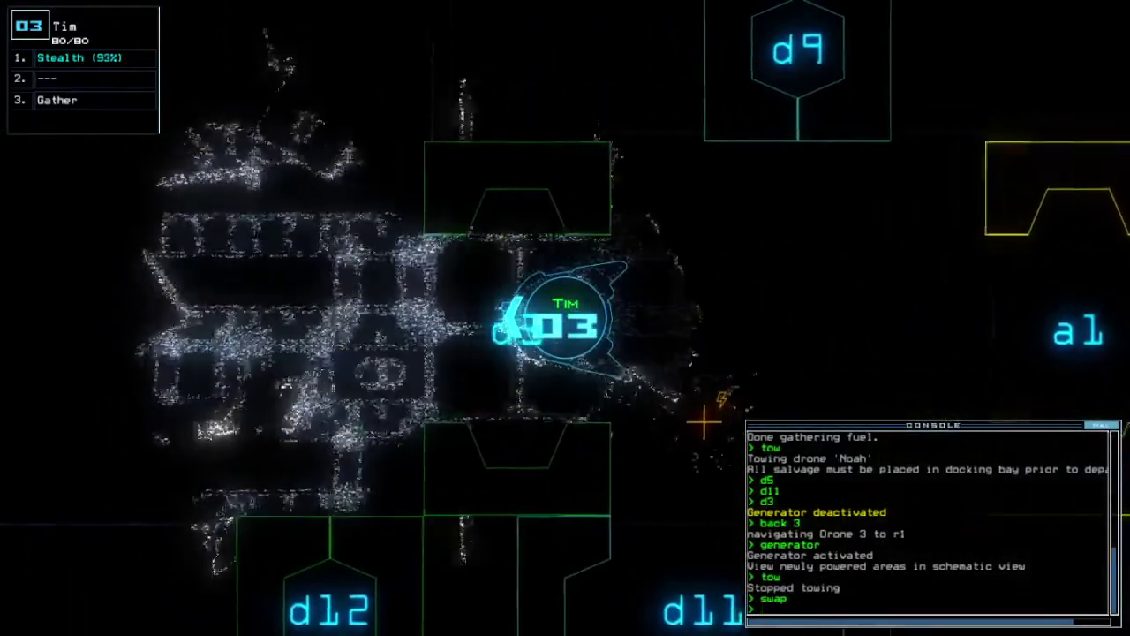
pyautogui.write('c d3')
# Close door d3 and give Tim Nathan's Interface module in place of Tow
pyautogui.press('Return')
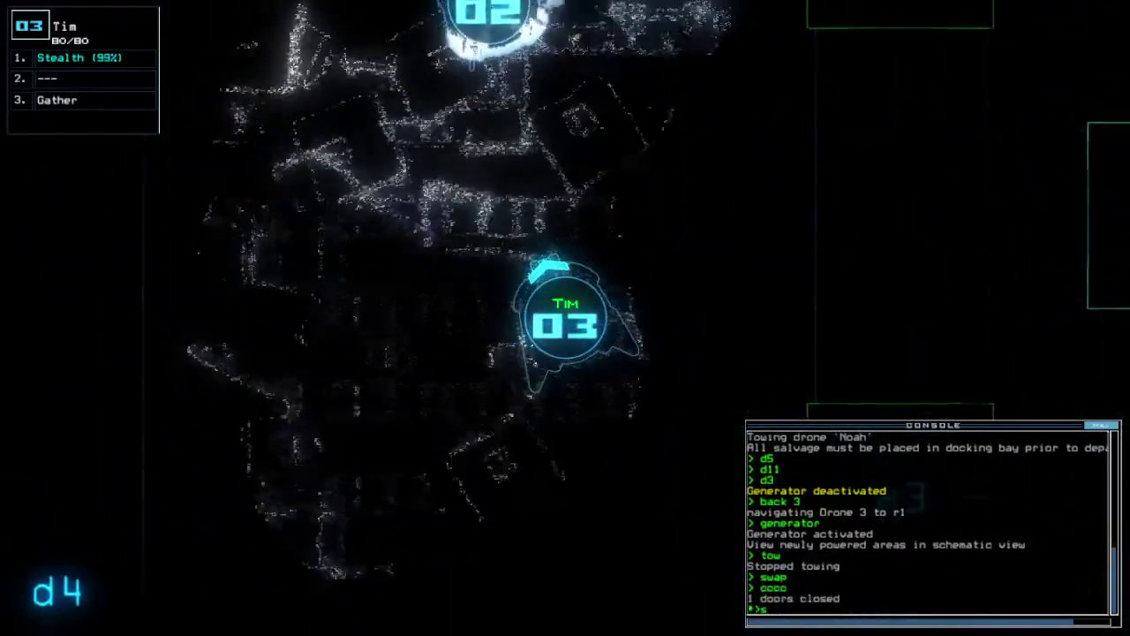
pyautogui.write('wap')
pyautogui.press('Return')
pyautogui.press('Escape')
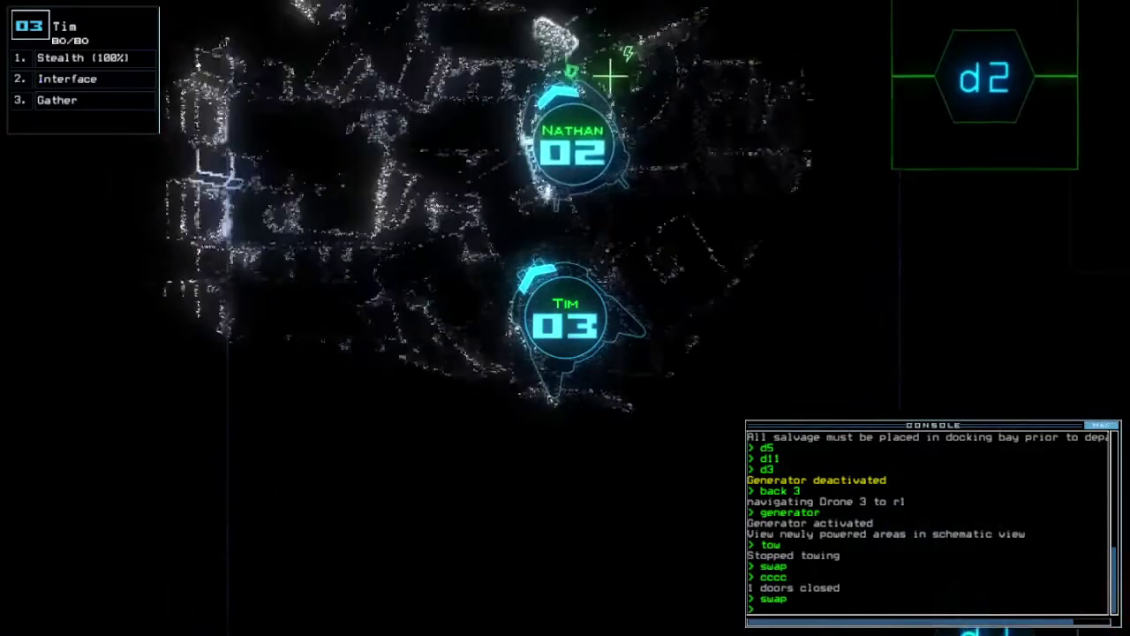
pyautogui.press('Tab')
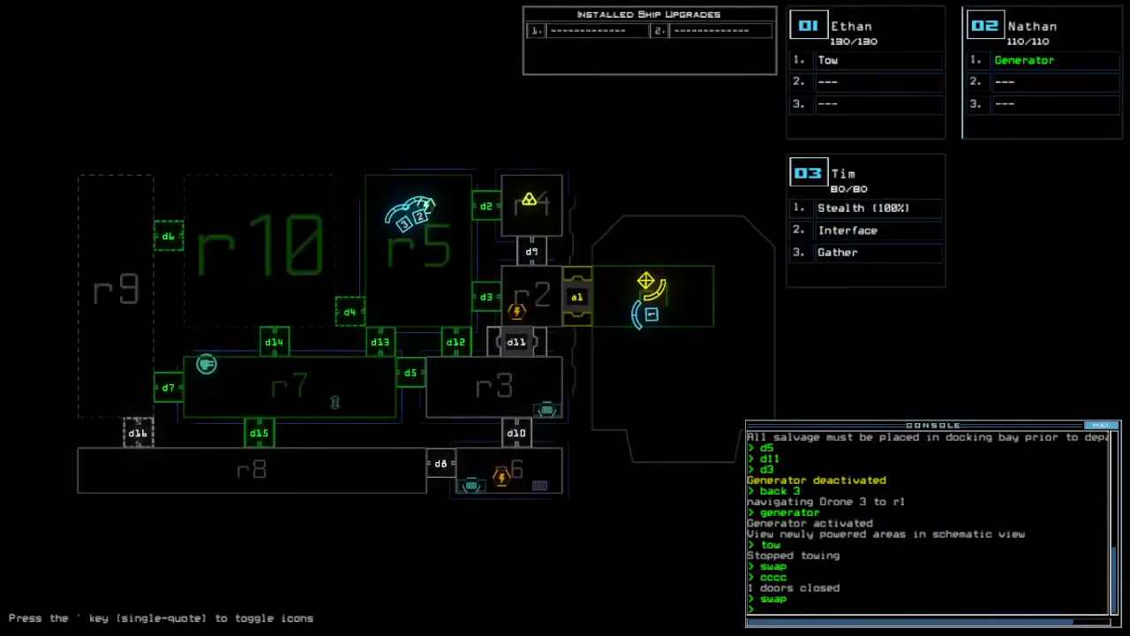
pyautogui.press('Tab')
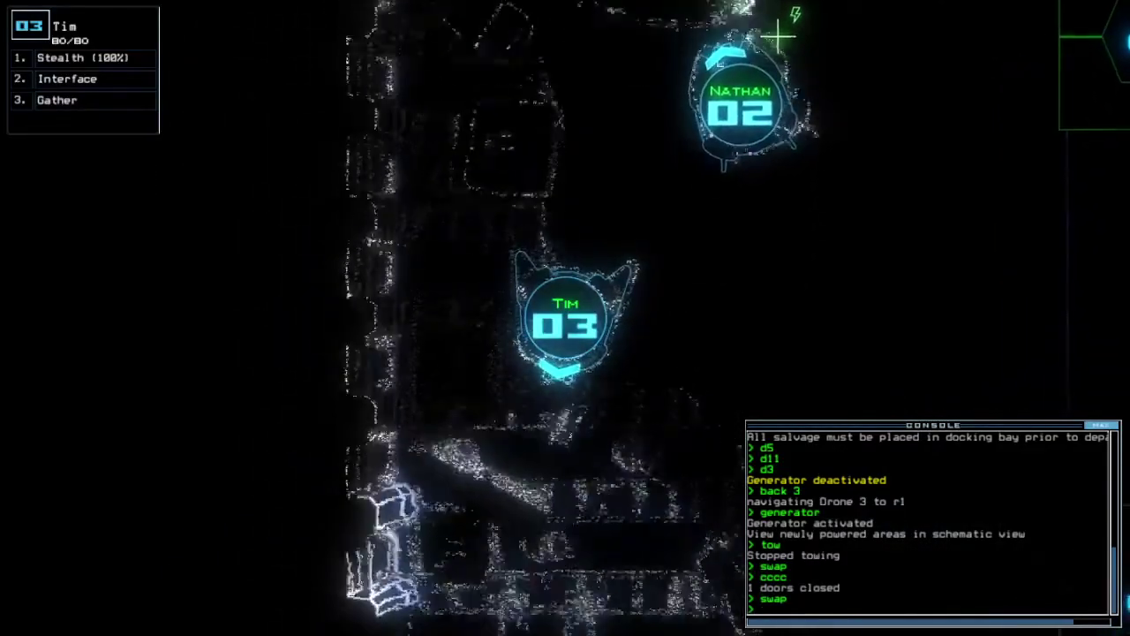
pyautogui.write('st')
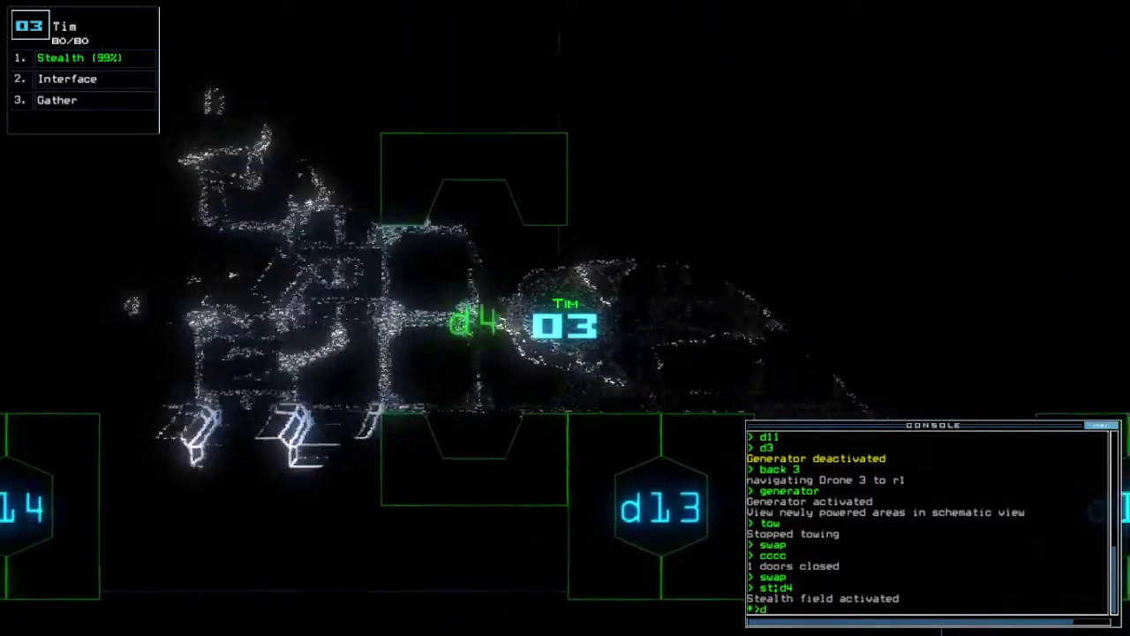
# Send Tim through d4, open d14, and collect the scrap there
pyautogui.press('Return')
pyautogui.press('Tab')
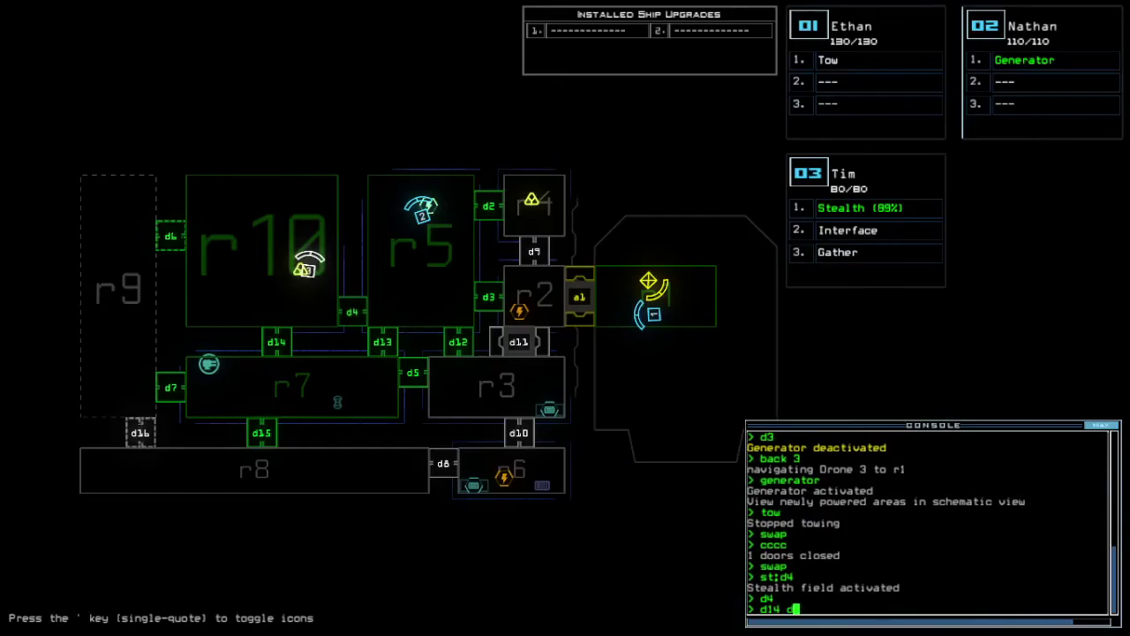
pyautogui.press('Tab')
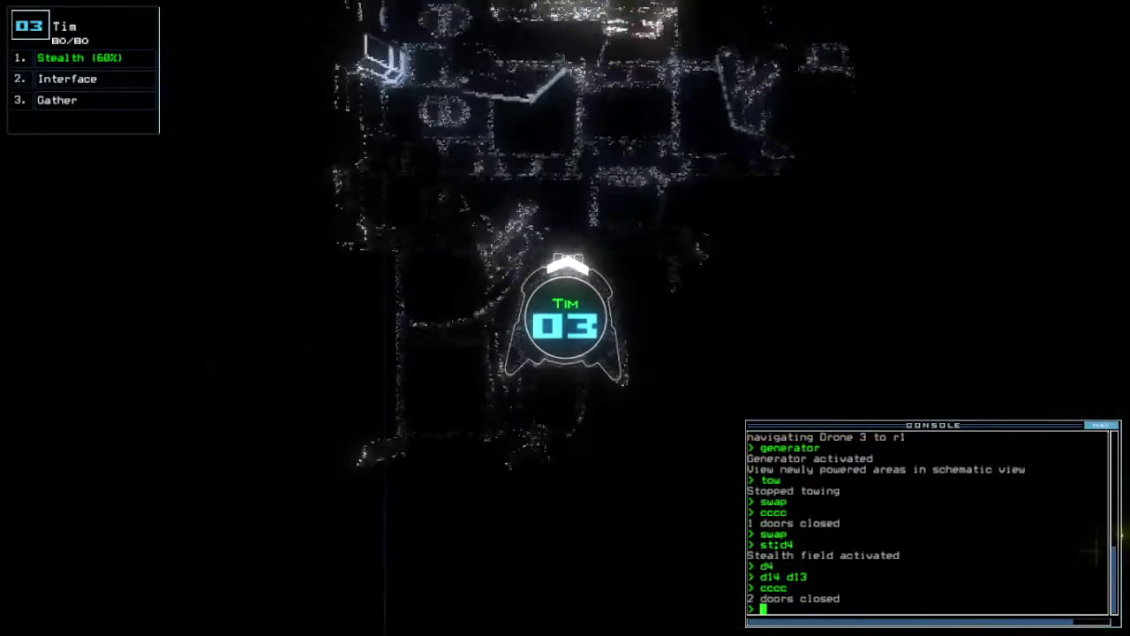
pyautogui.write('d6')
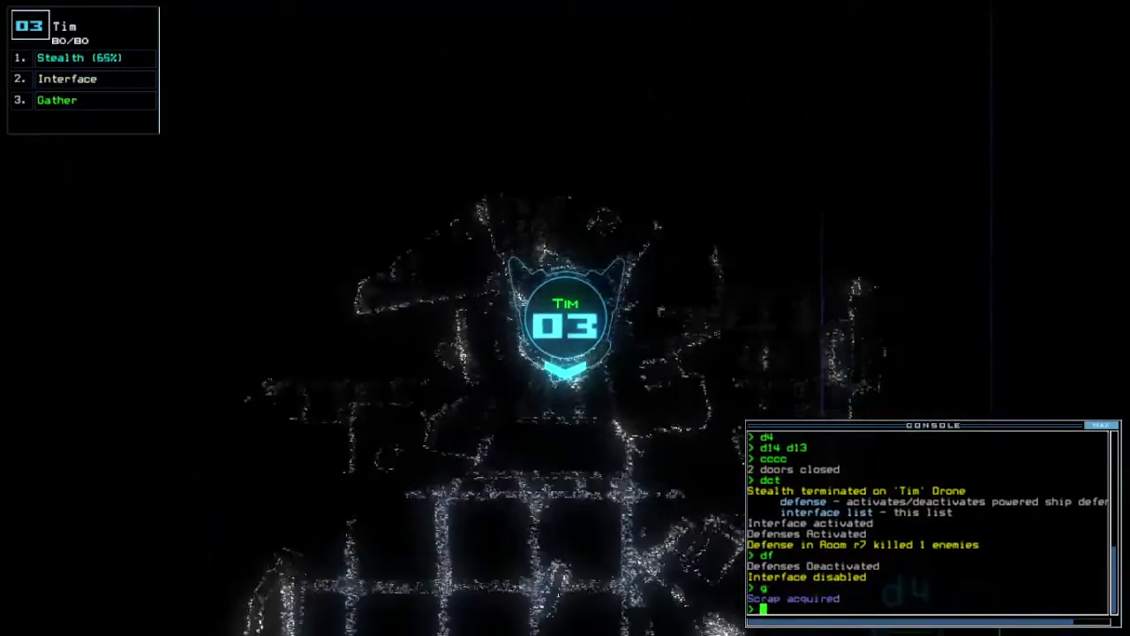
pyautogui.write('14')
pyautogui.press('Return')
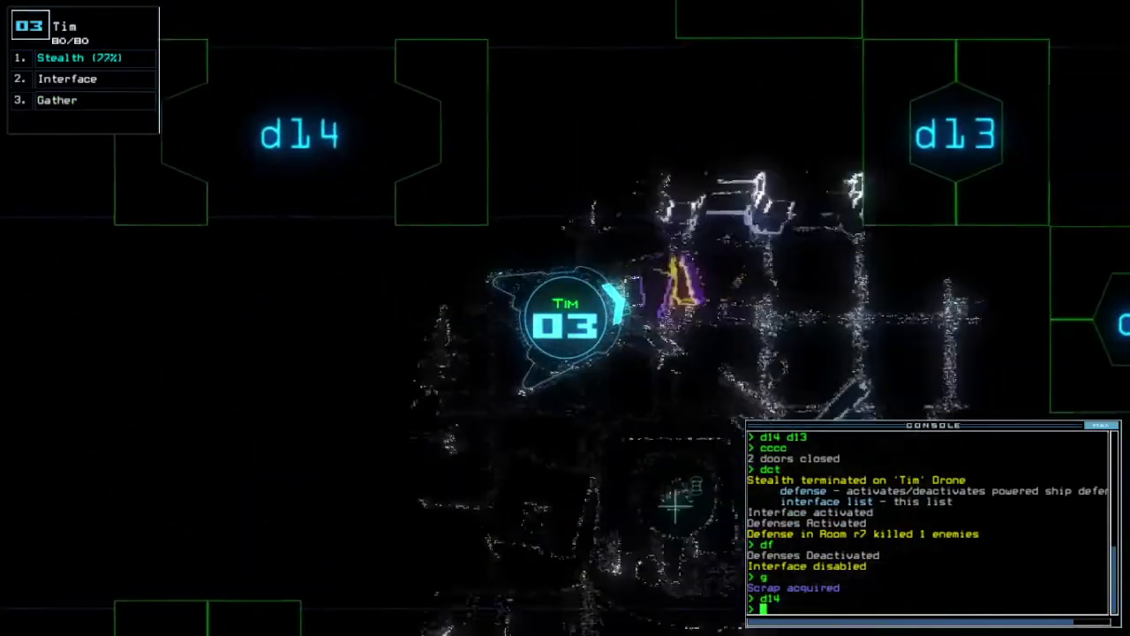
pyautogui.write('g')
pyautogui.press('Return')
pyautogui.write('g')
pyautogui.press('Return')
pyautogui.write('cccc')
pyautogui.press('Return')
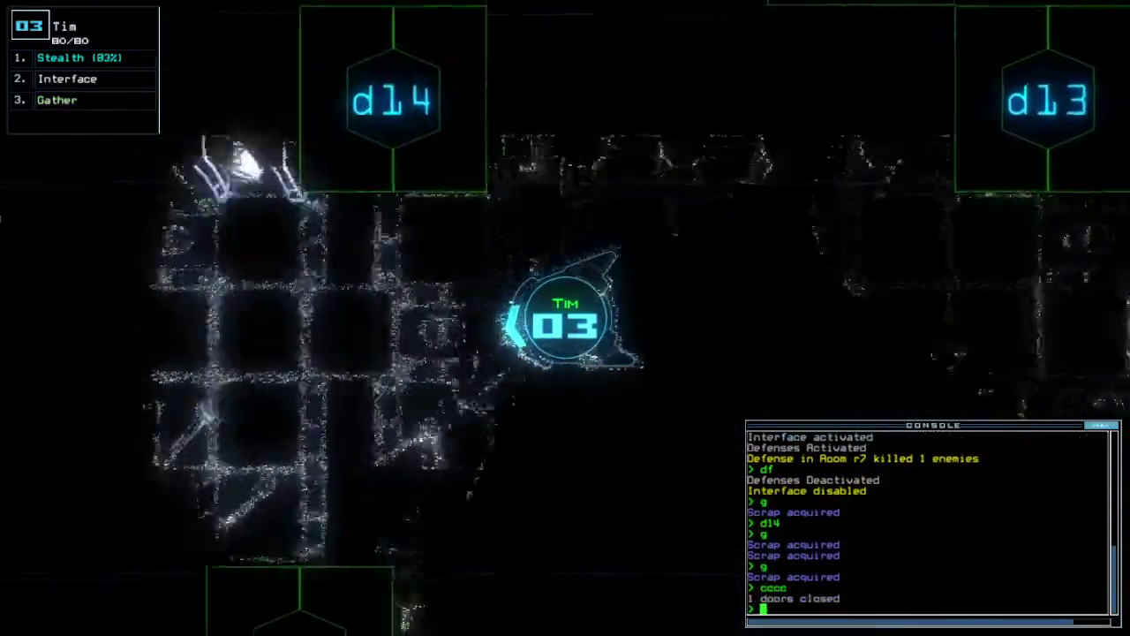
pyautogui.write('st;d7')
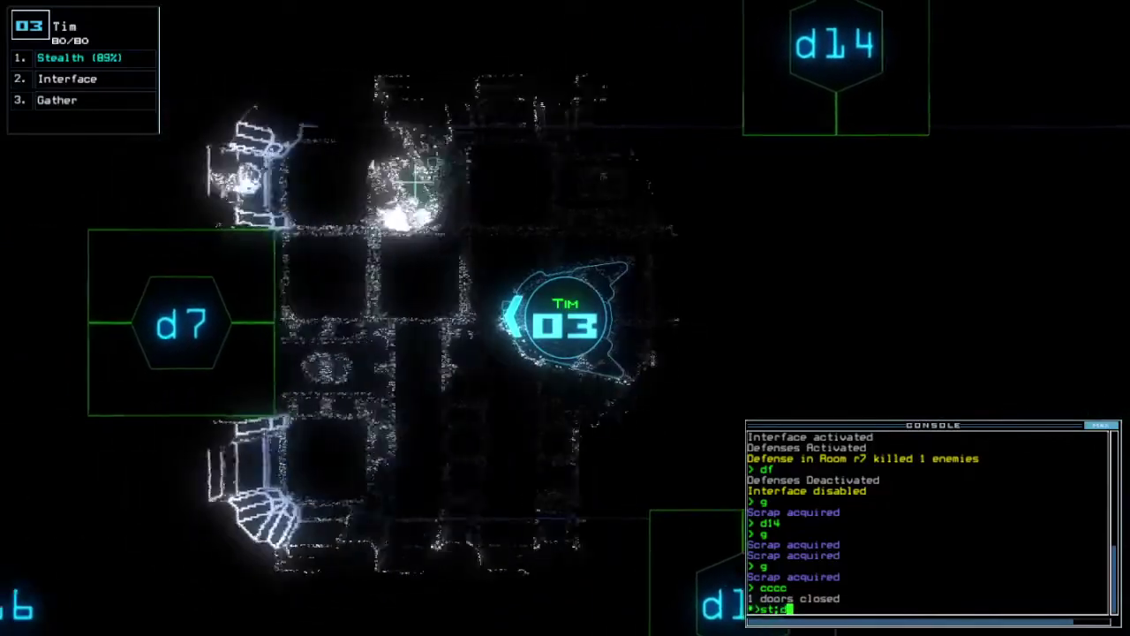
# Cloak Tim to d7, uncloak, gather the nearby scrap, and open door d2
pyautogui.press('Return')
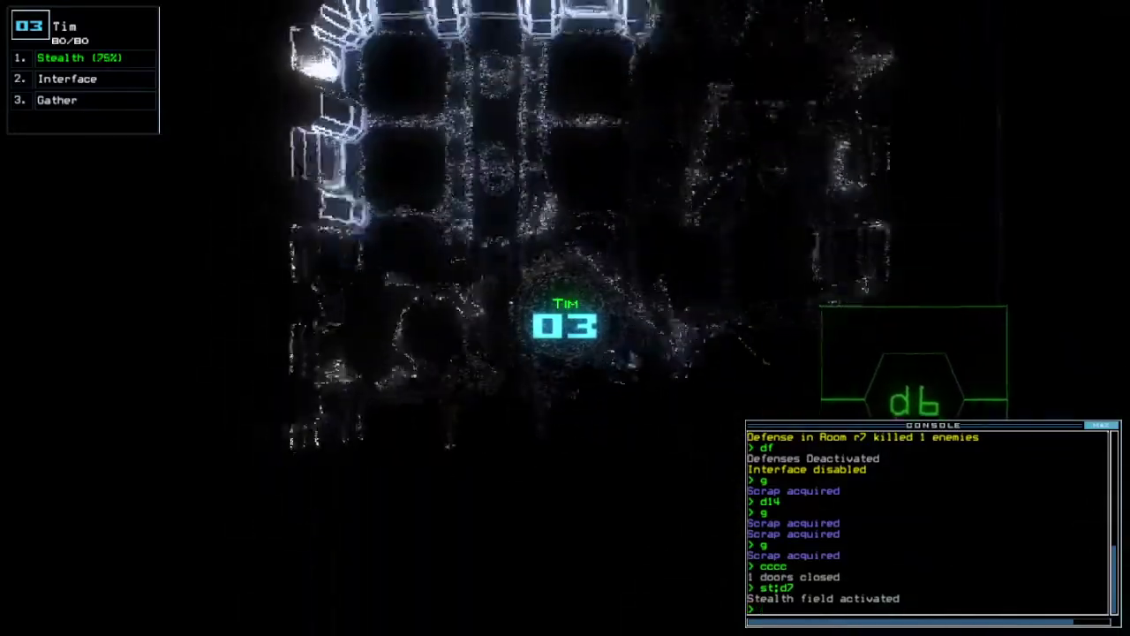
pyautogui.write('st')
pyautogui.press('Return')
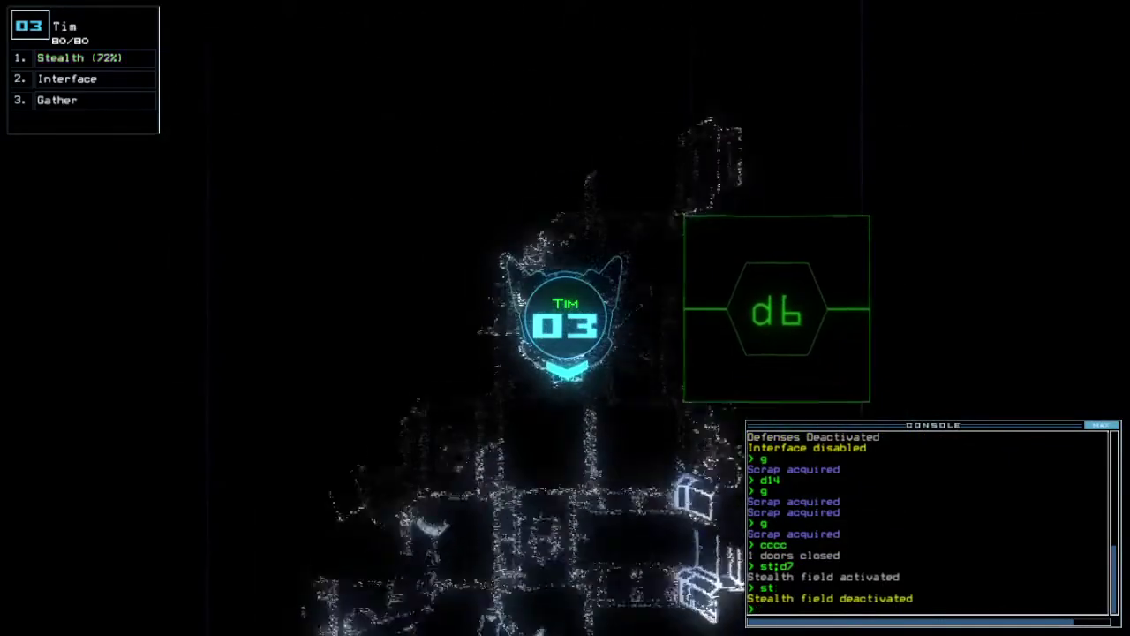
pyautogui.write('g')
pyautogui.press('Return')
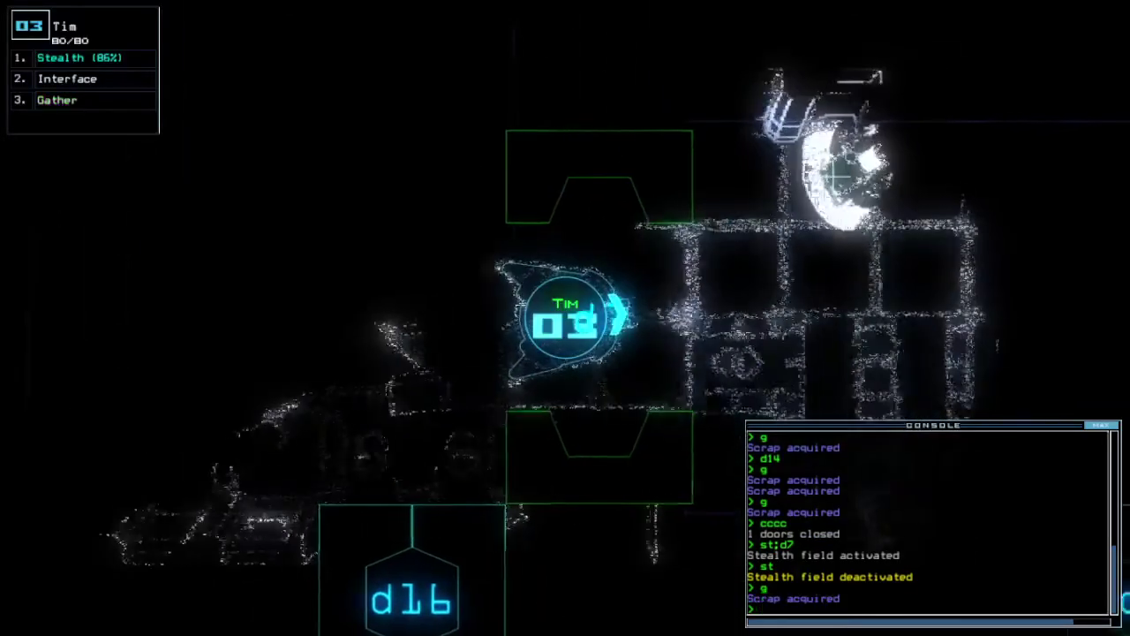
pyautogui.write('d2')
pyautogui.press('Return')
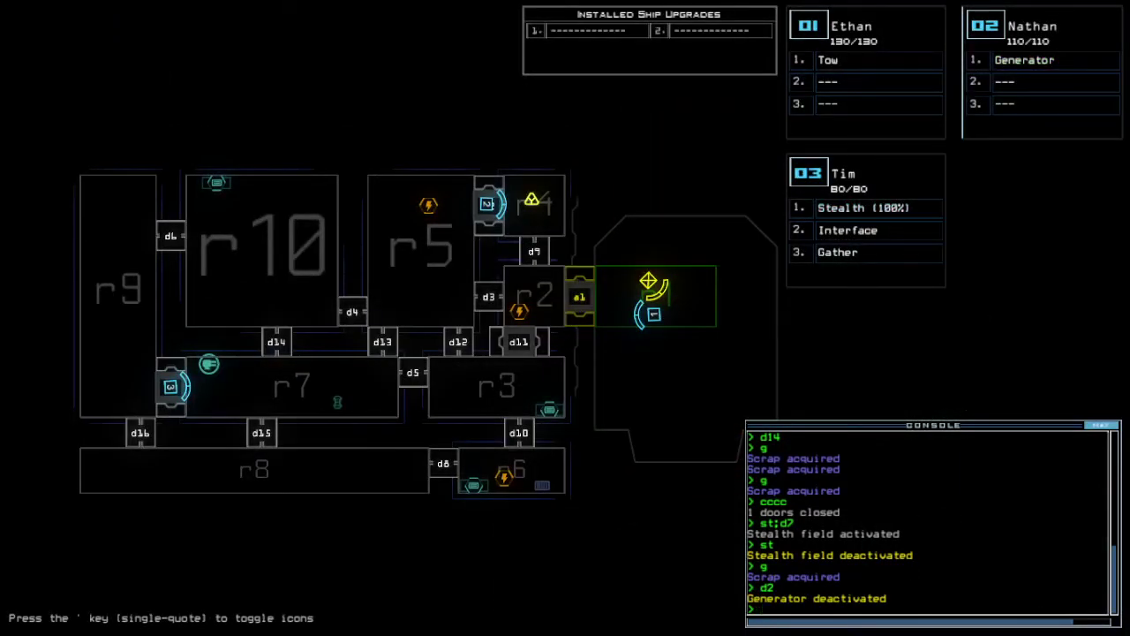
# Have Nathan restart the generator, open door d3 and drive past it toward airlock a1
pyautogui.press('Tab')
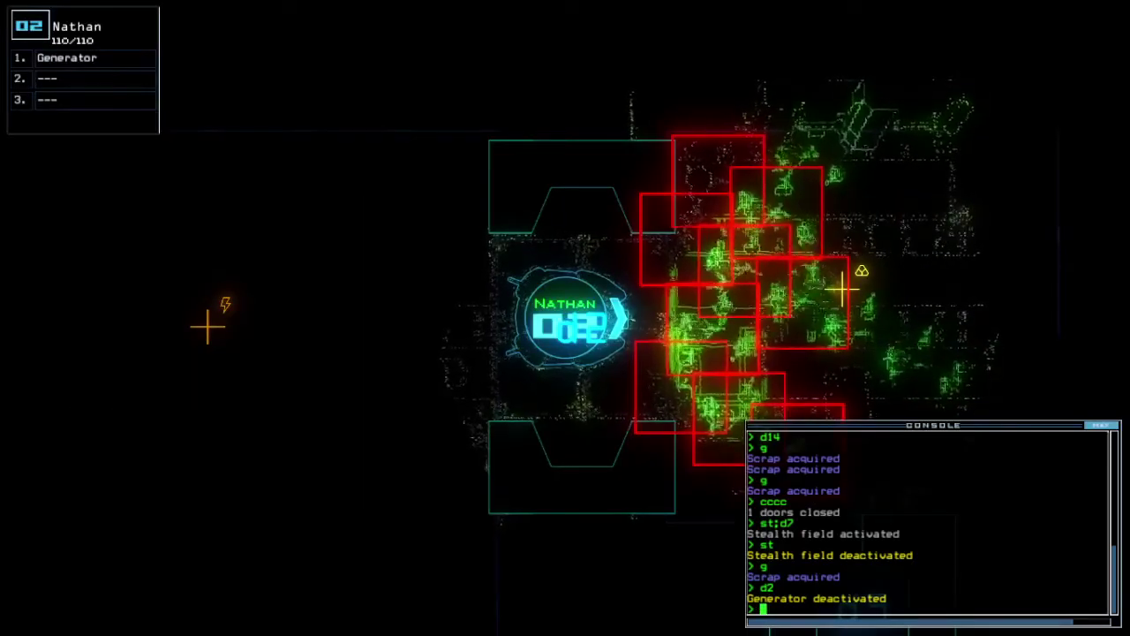
pyautogui.write('generator')
pyautogui.press('Return')
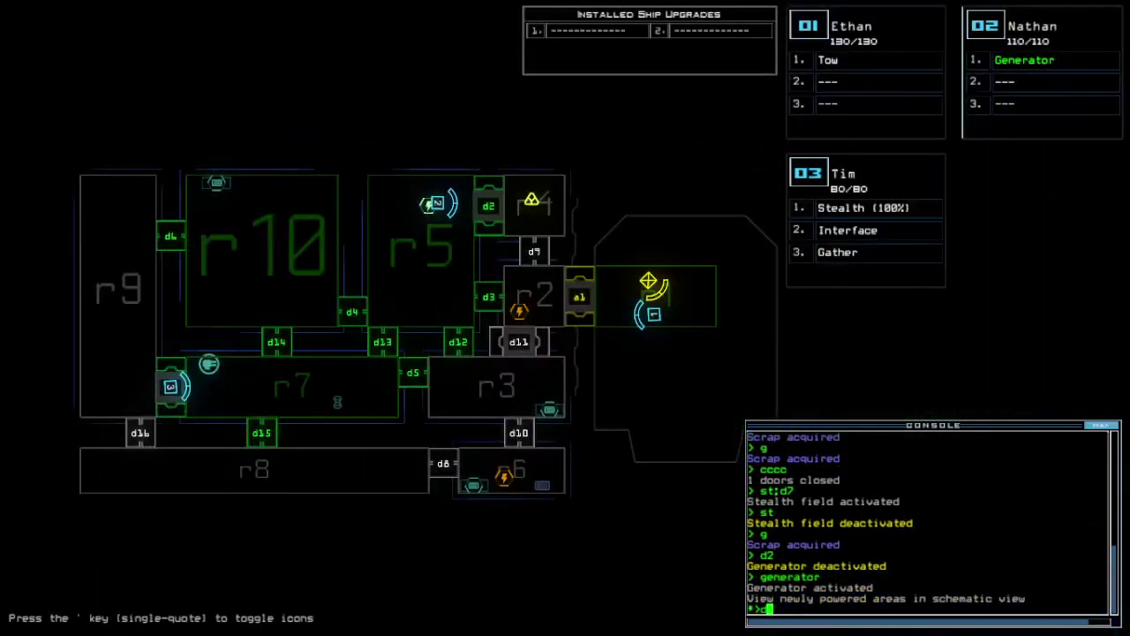
pyautogui.write('3')
pyautogui.press('Return')
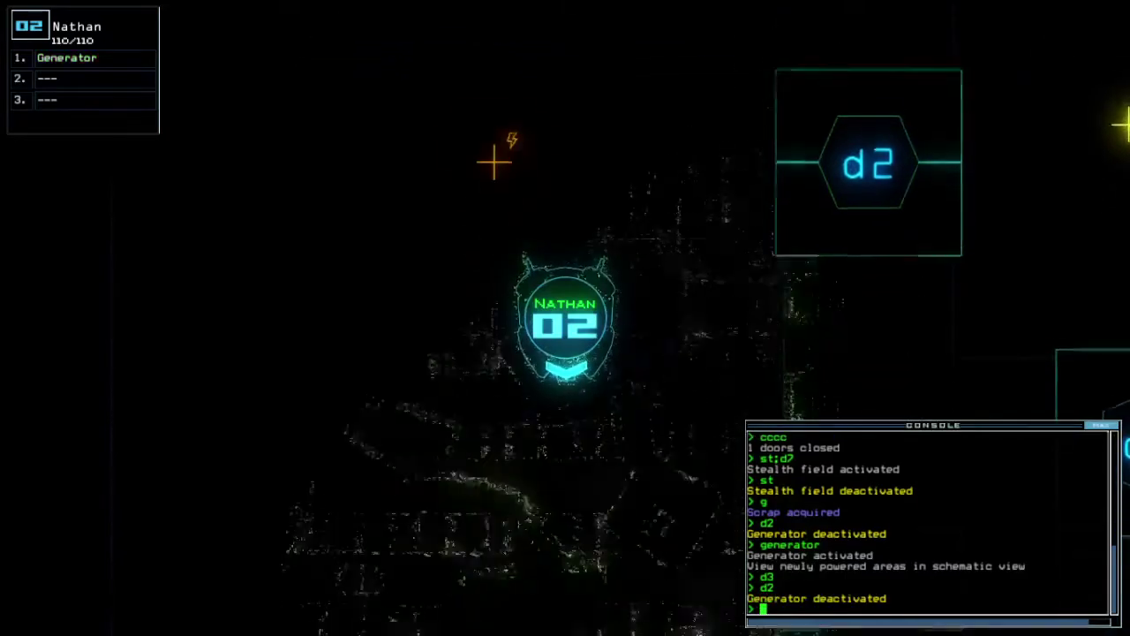
pyautogui.press('Down')
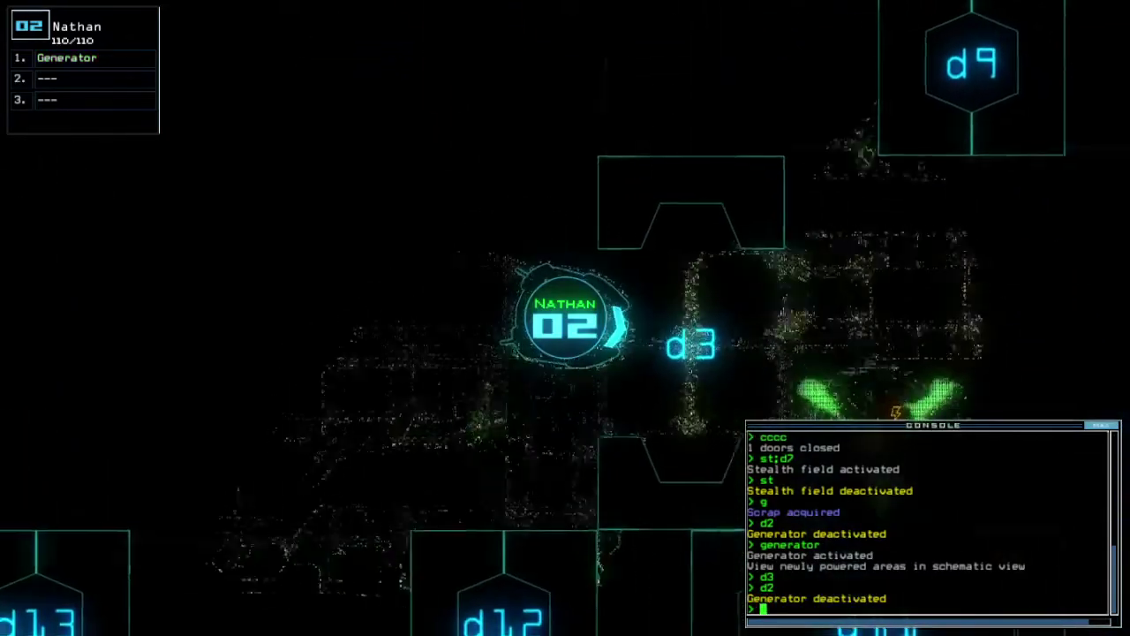
pyautogui.press('Right')
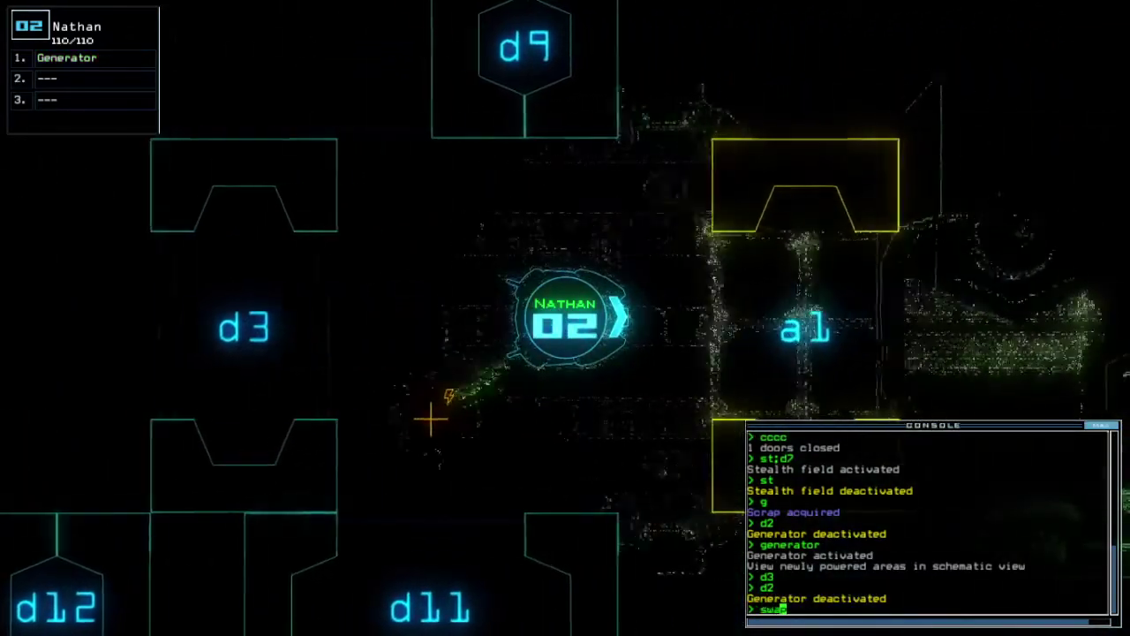
pyautogui.write('swap')
# Move Noah's Shield and Speed Boost upgrades onto Nathan and activate its shield
pyautogui.press('Return')
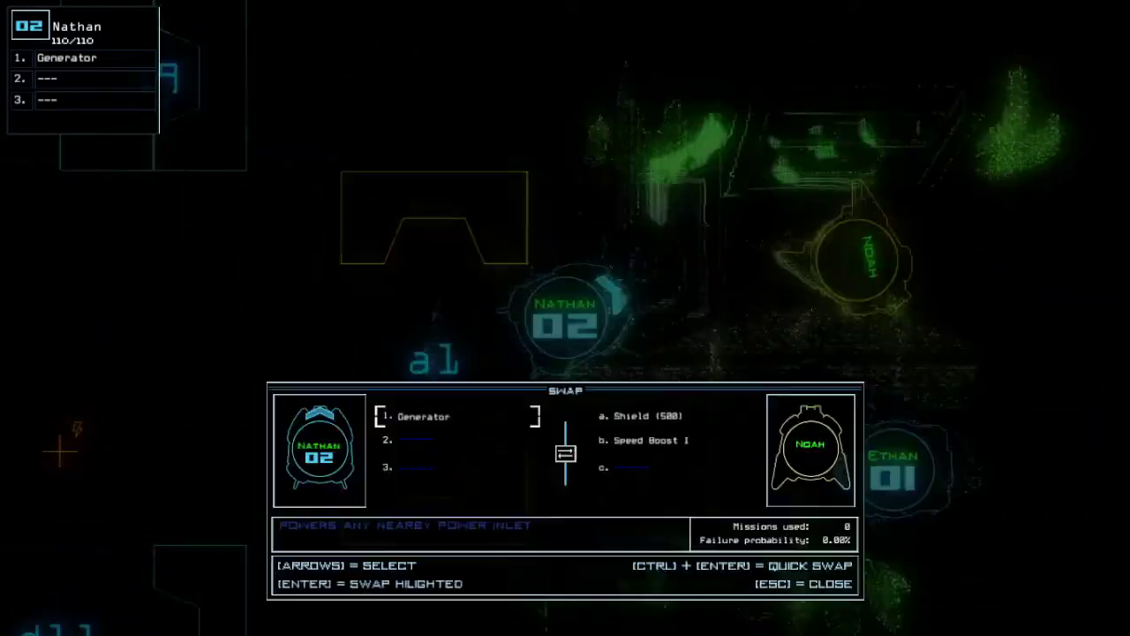
pyautogui.press('Return')
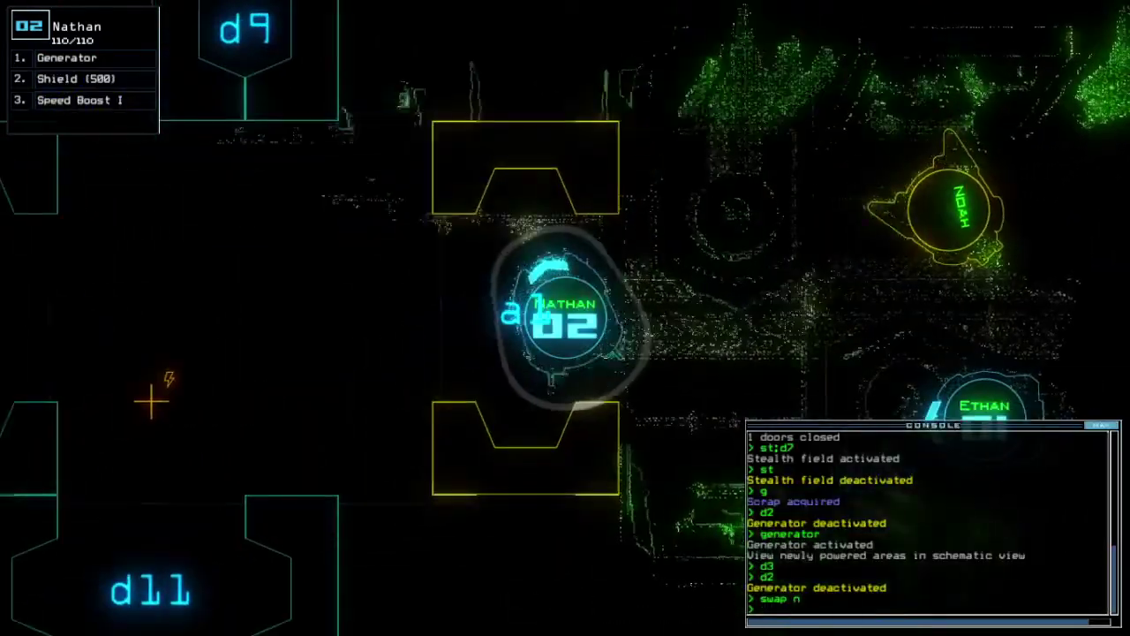
pyautogui.write('sh')
pyautogui.press('Return')
# Drive Nathan back past d3, power the generator, and close two doors around Tim
pyautogui.press('Left')
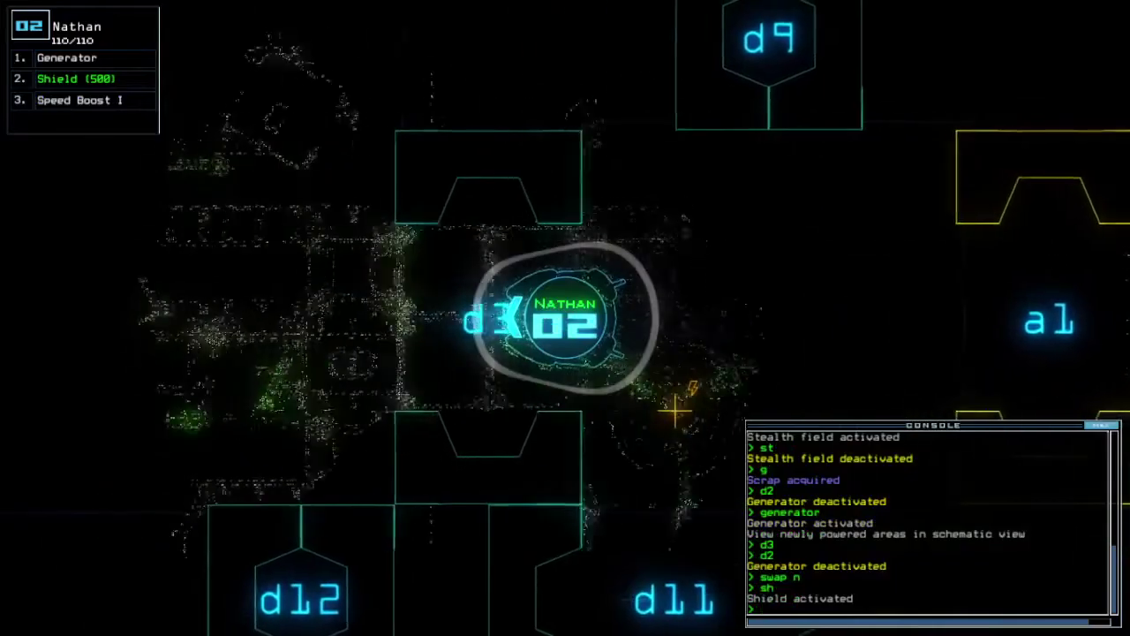
pyautogui.press('Up')
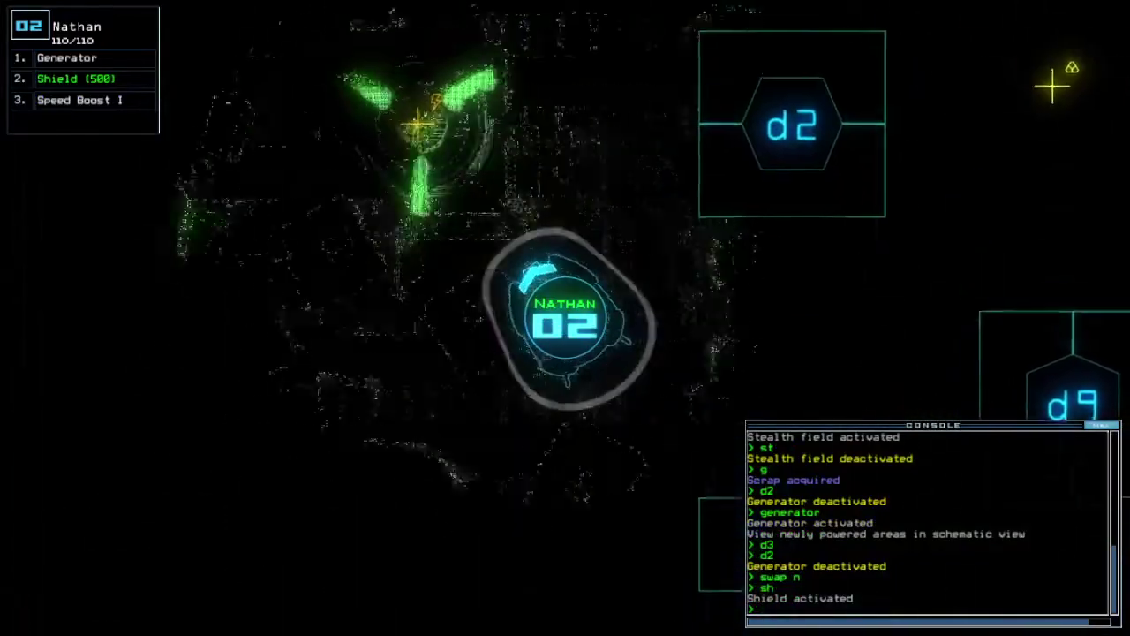
pyautogui.write('generator')
pyautogui.press('Return')
pyautogui.write('3ccc')
pyautogui.press('Return')
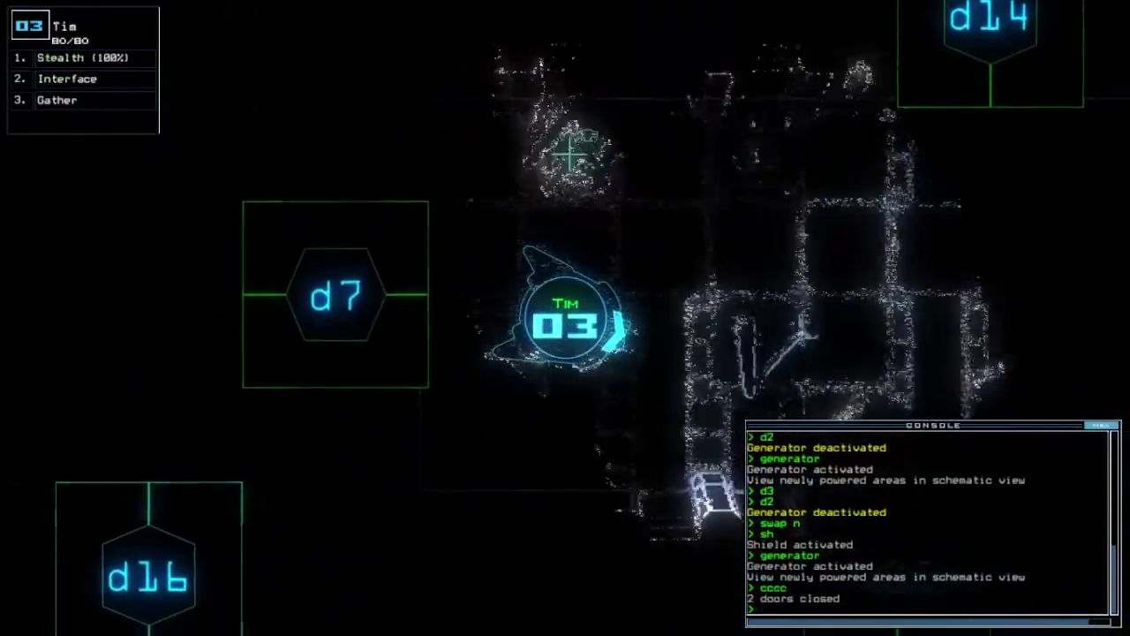
pyautogui.write('st:d15')
# Cloak Tim and drive it through door d15 into room r8 toward door d16
pyautogui.press('Return')
pyautogui.press('Down')
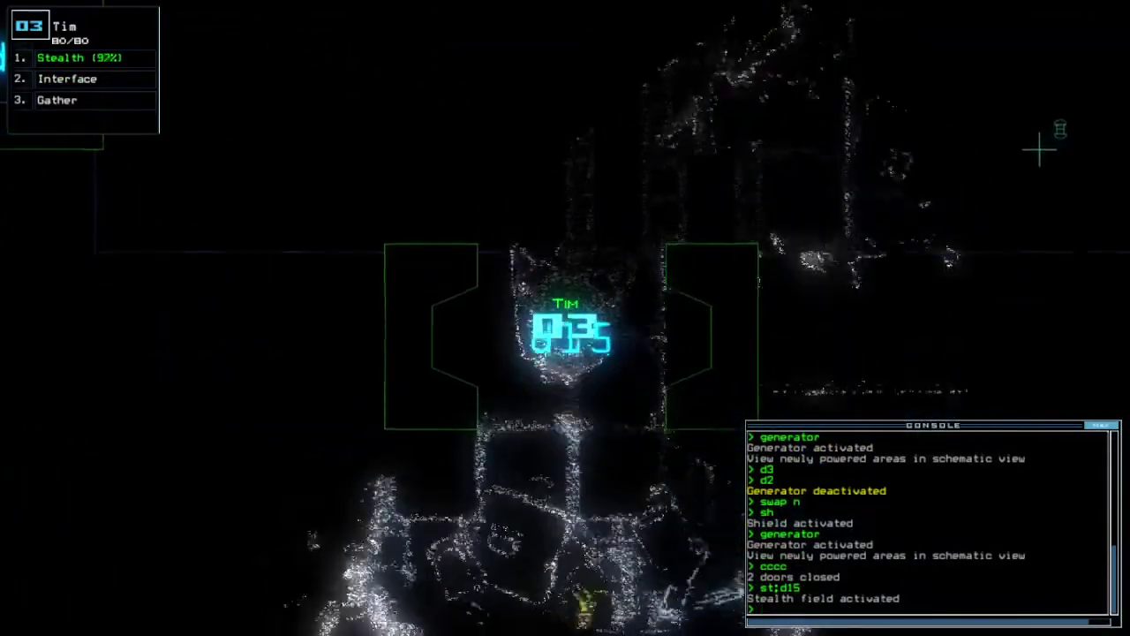
pyautogui.press('Left')
pyautogui.press('Left')
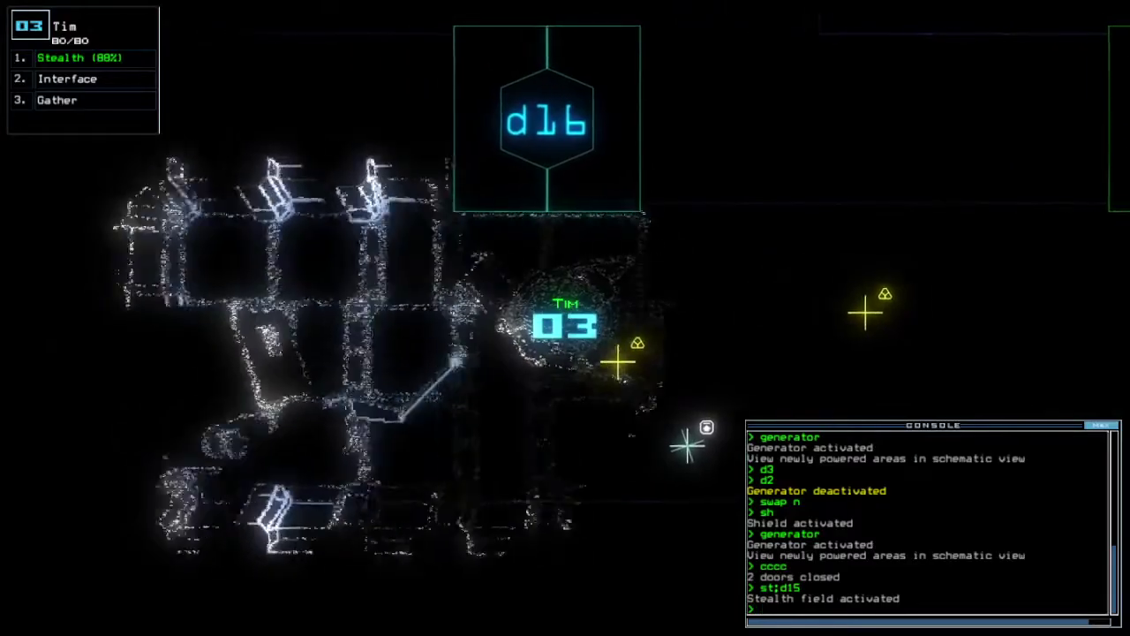
pyautogui.press('Down')
pyautogui.press('Right')
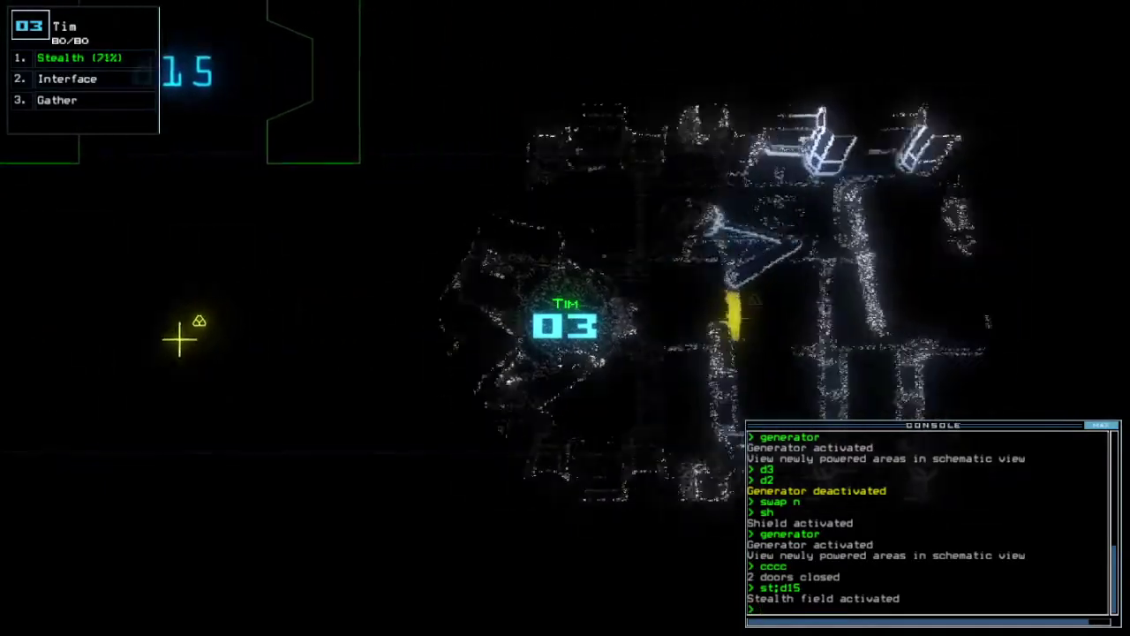
pyautogui.write('g')
# Collect the scrap batches with Tim, then open door d13 and check the ship map
pyautogui.press('Return')
pyautogui.press('Right')
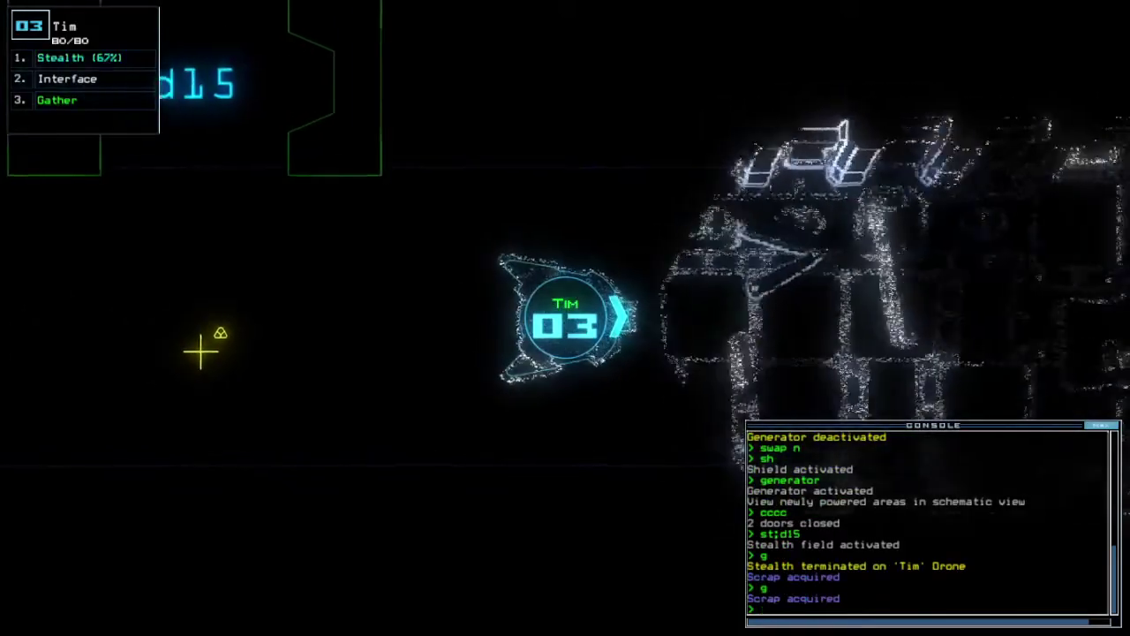
pyautogui.write('g')
pyautogui.press('Return')
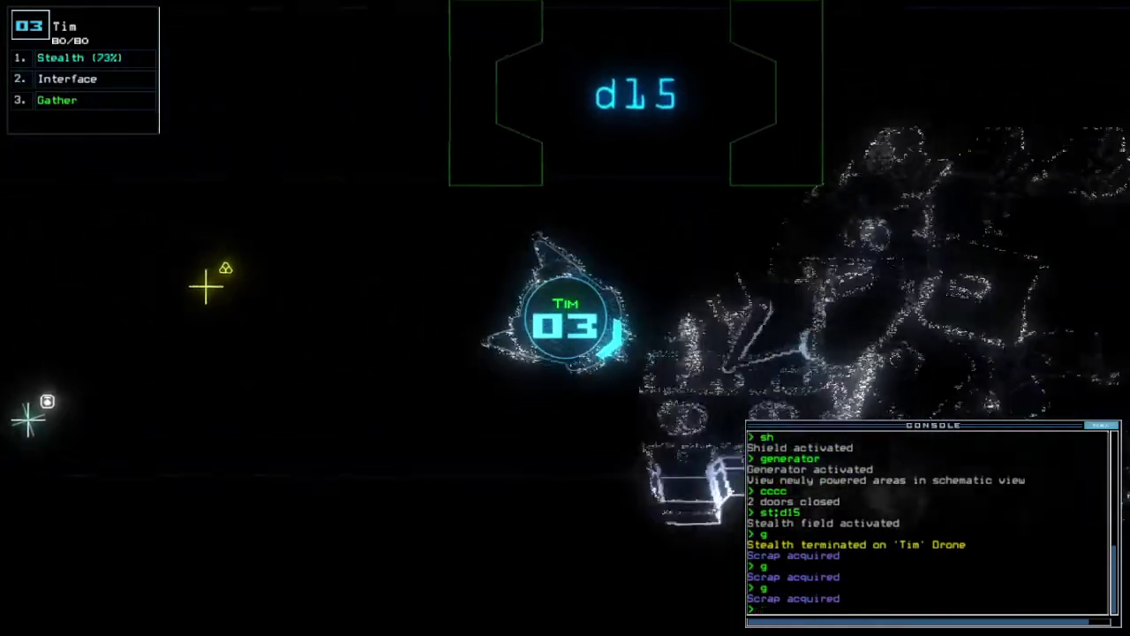
pyautogui.press('Left')
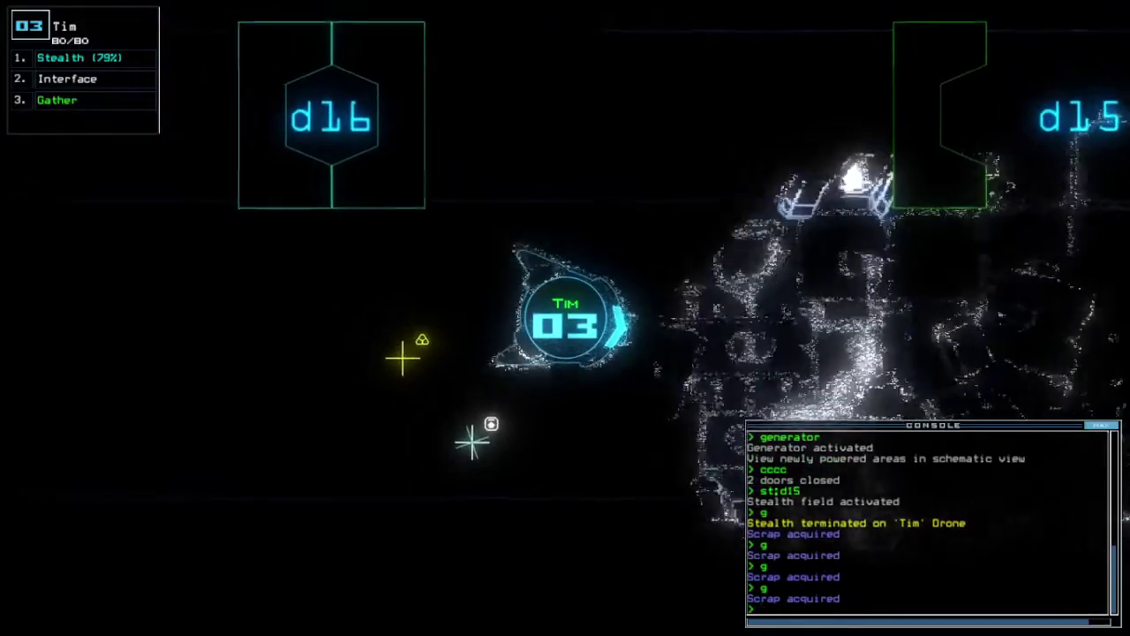
pyautogui.press('Tab')
pyautogui.press('Tab')
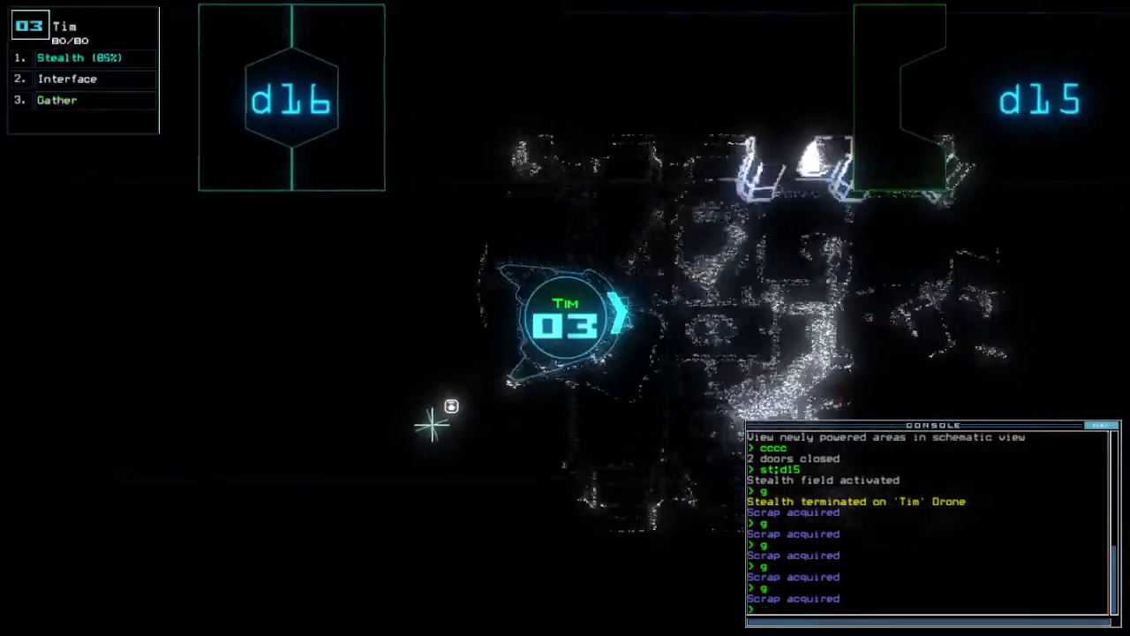
pyautogui.press('Return')
pyautogui.press('Tab')
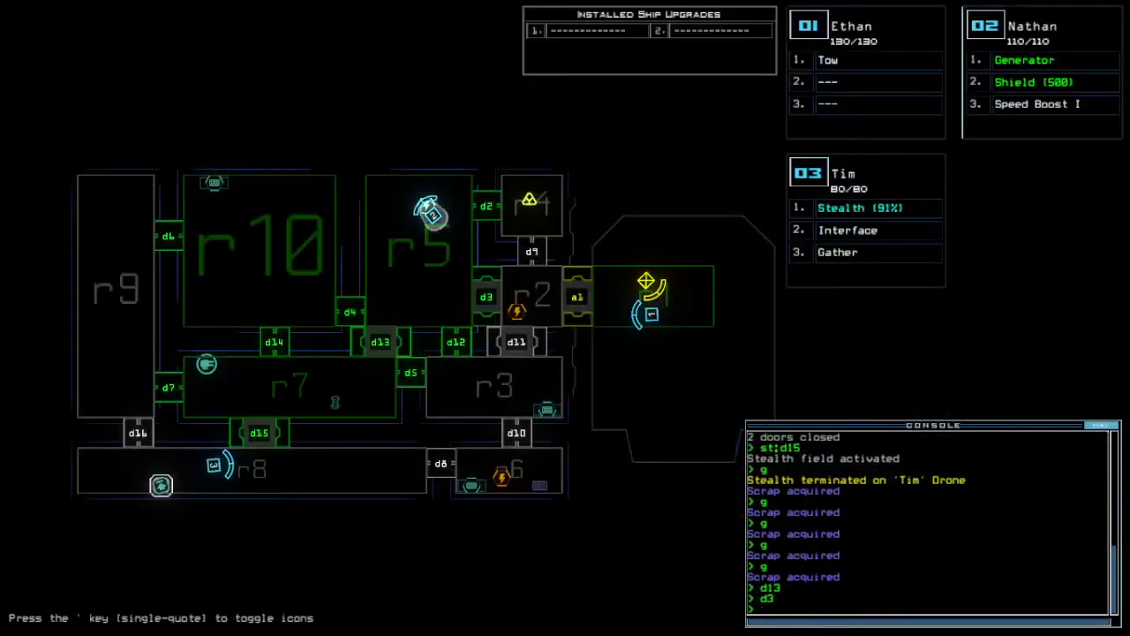
pyautogui.press('Tab')
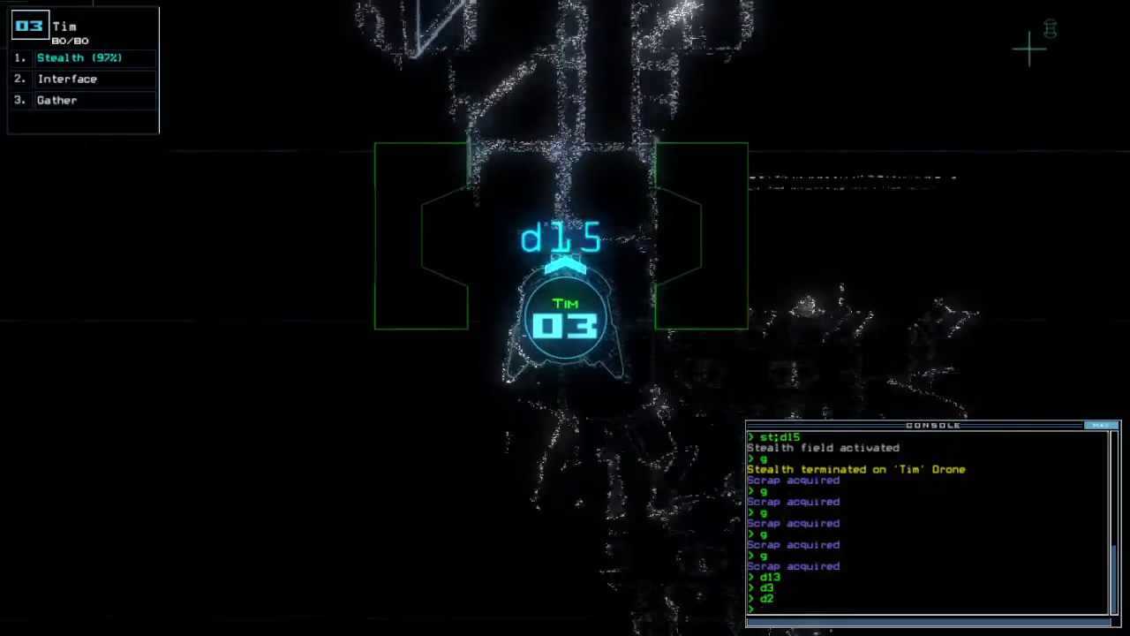
# Drive Tim back up past door d15 to door d13
pyautogui.press('Up')
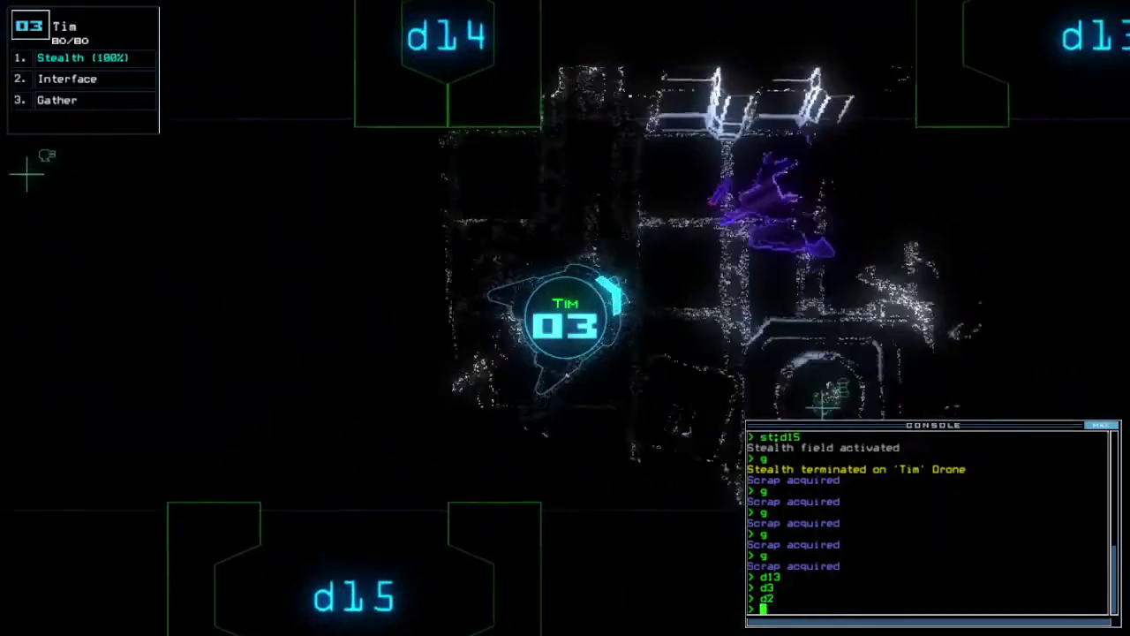
pyautogui.press('Right')
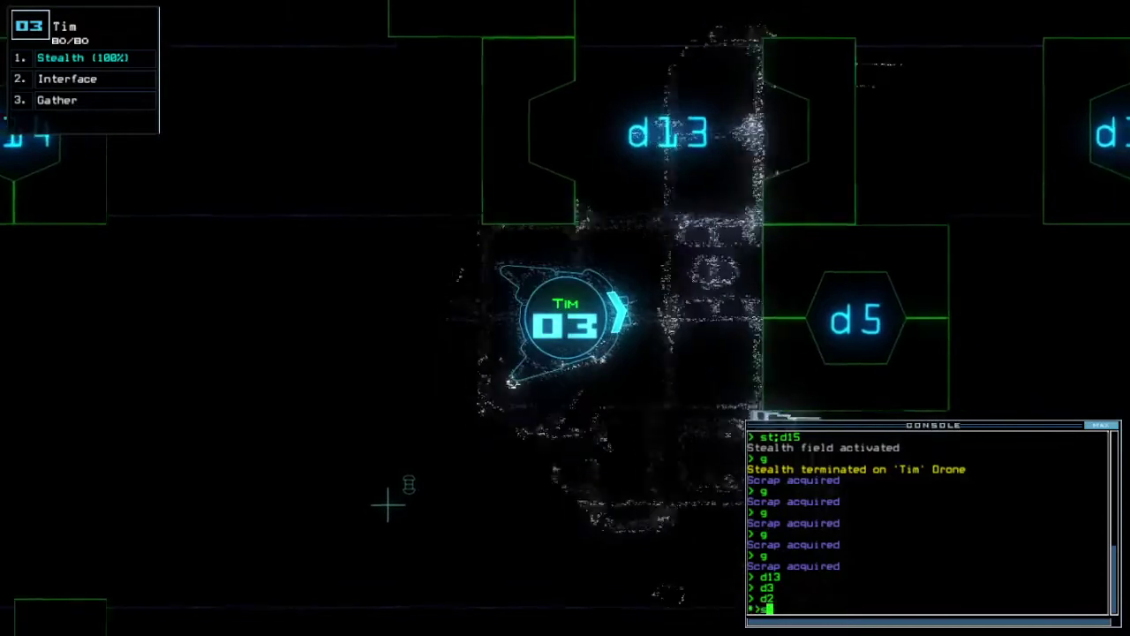
pyautogui.press('Up')
pyautogui.write('wap')
# Swap so Tim carries Shield and Speed Boost, then drive drone 02 toward door d3
pyautogui.press('Return')
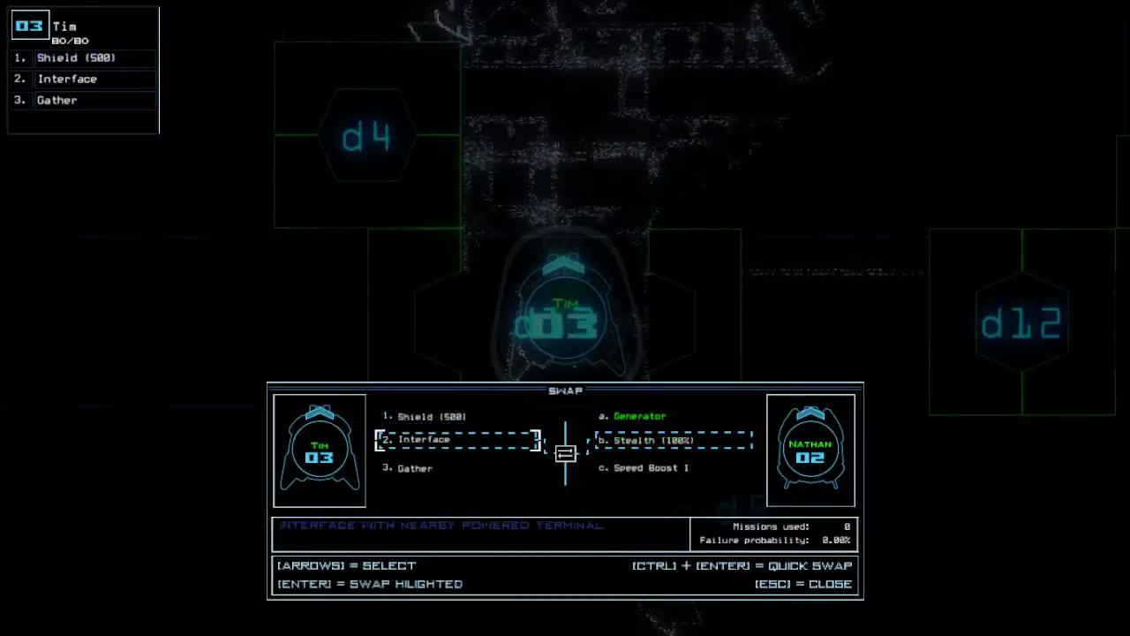
pyautogui.press('Escape')
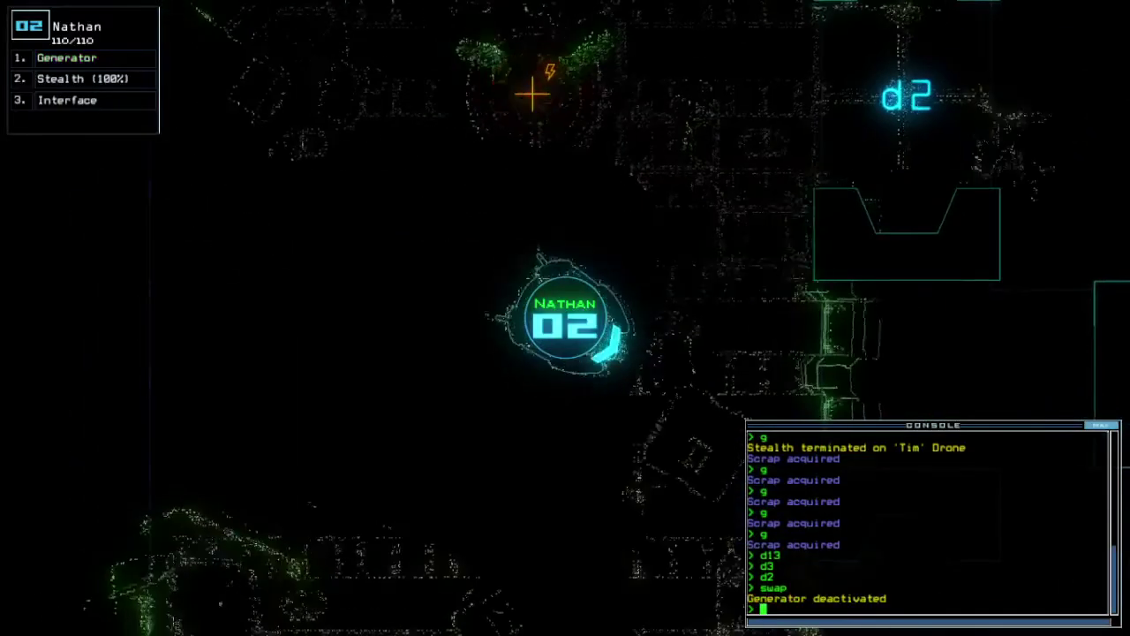
pyautogui.press('Down')
pyautogui.press('Right')
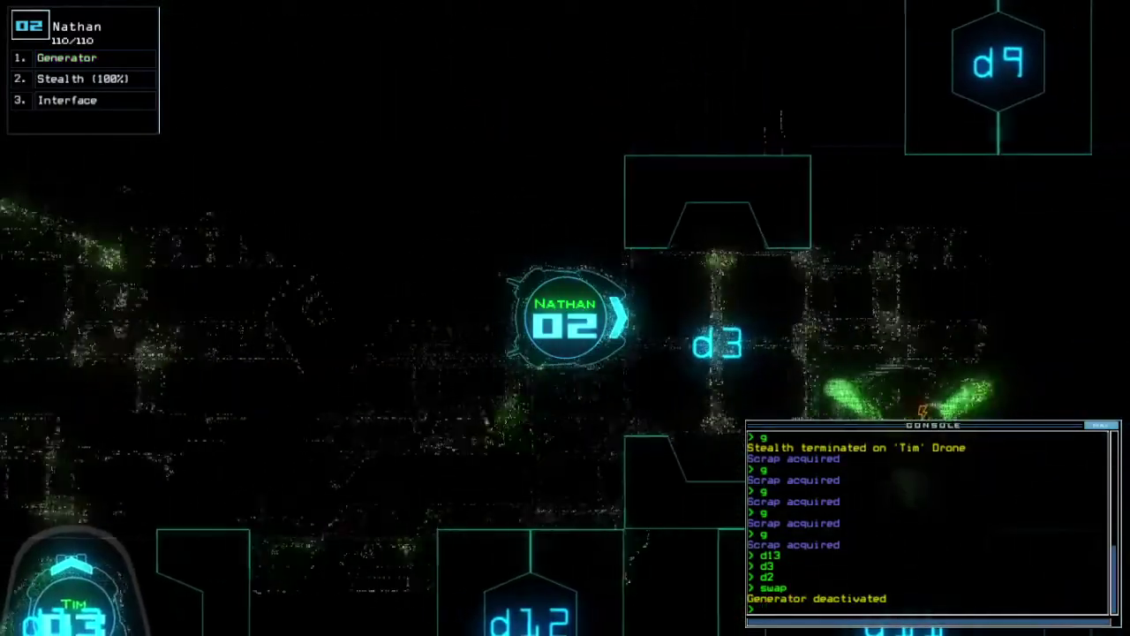
pyautogui.press('Tab')
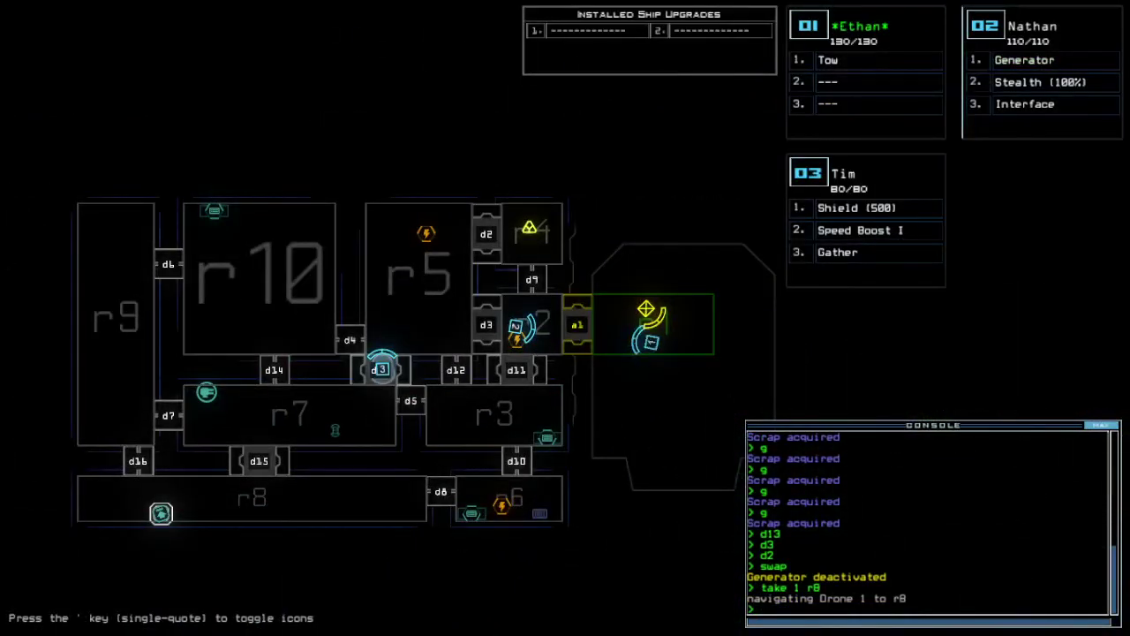
# Raise Tim's shield and gather more scrap while Ethan tows the Quarantine Bypass toward r1
pyautogui.press('Tab')
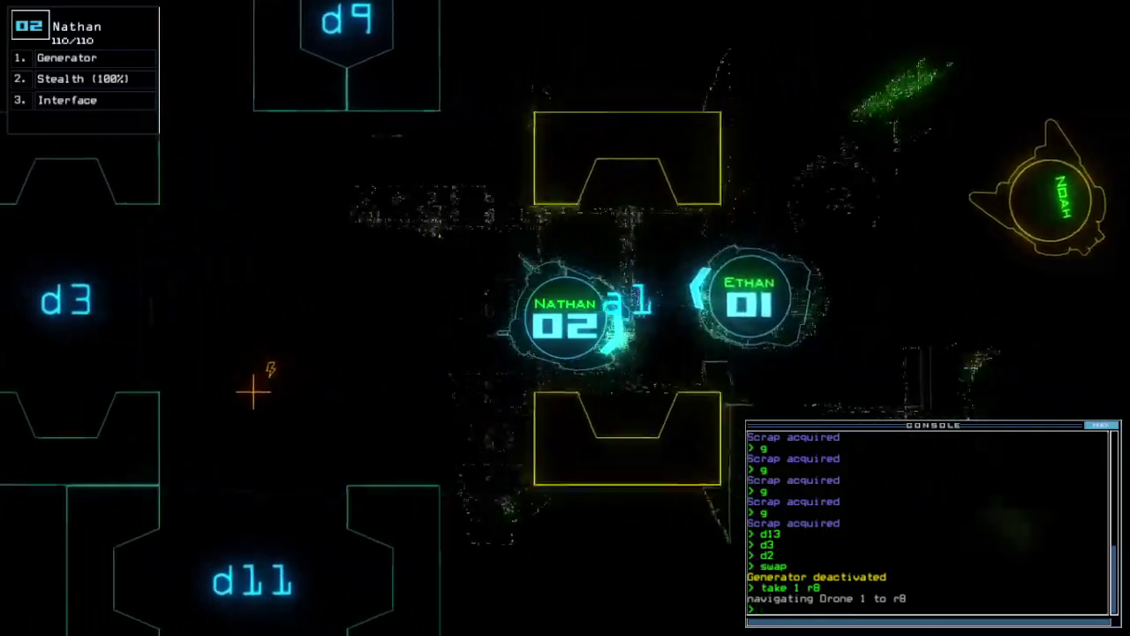
pyautogui.write('3')
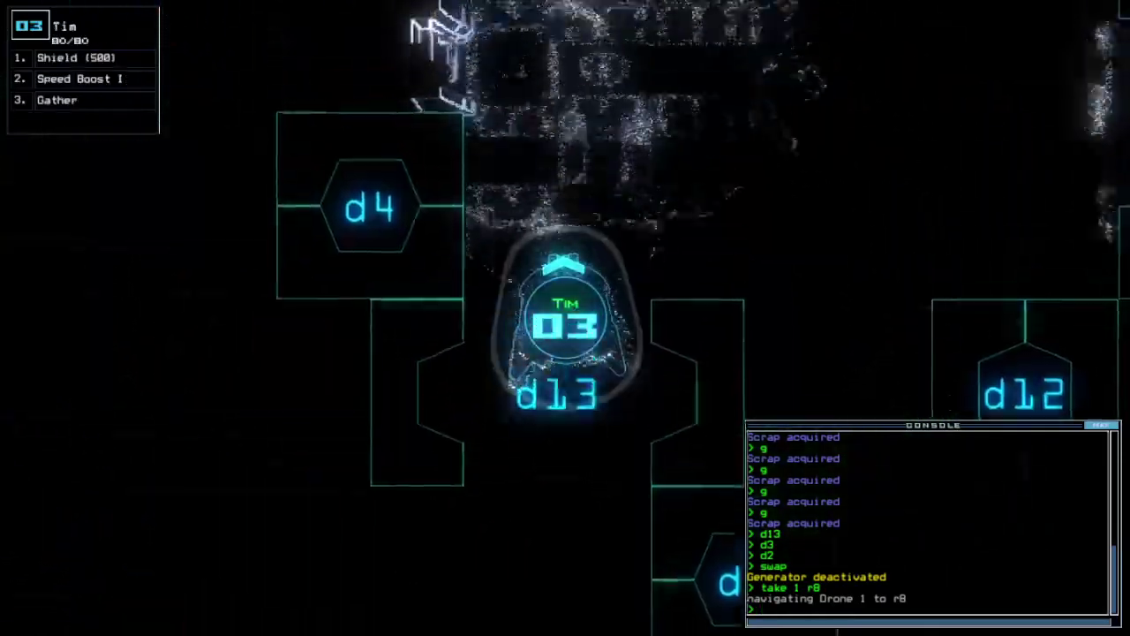
pyautogui.write('sh')
pyautogui.press('Return')
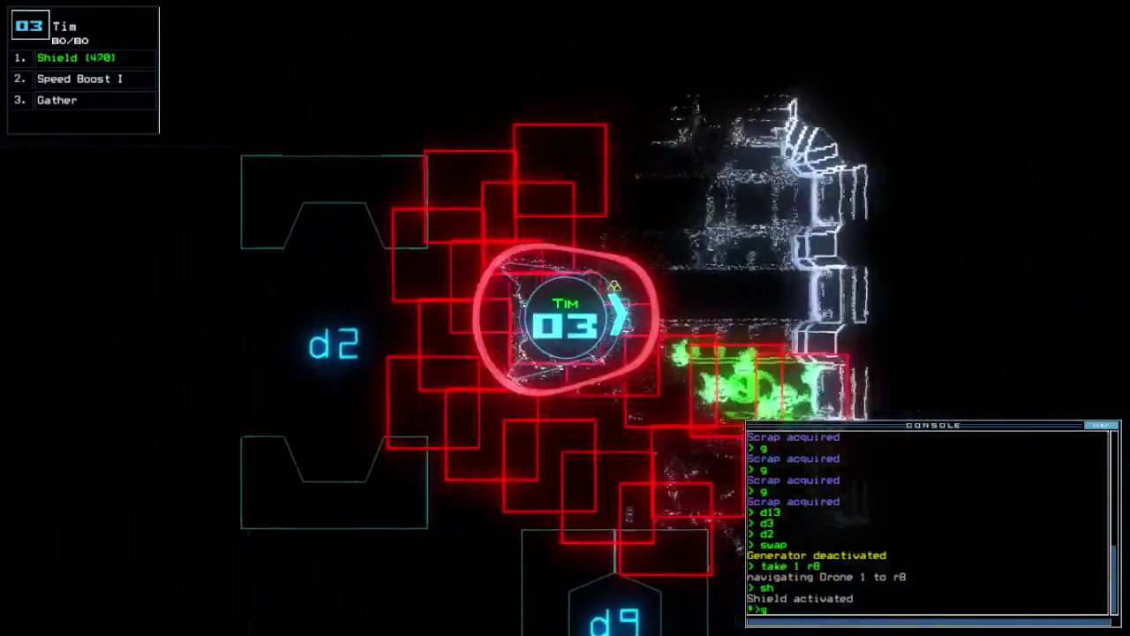
pyautogui.write('g')
pyautogui.press('Return')
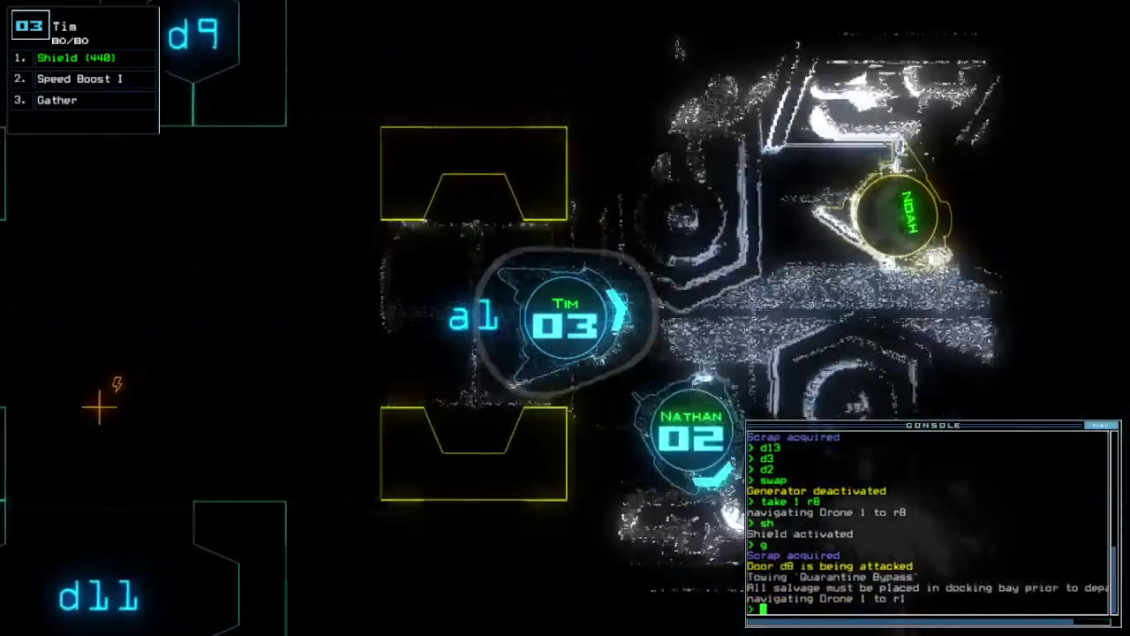
pyautogui.press('Tab')
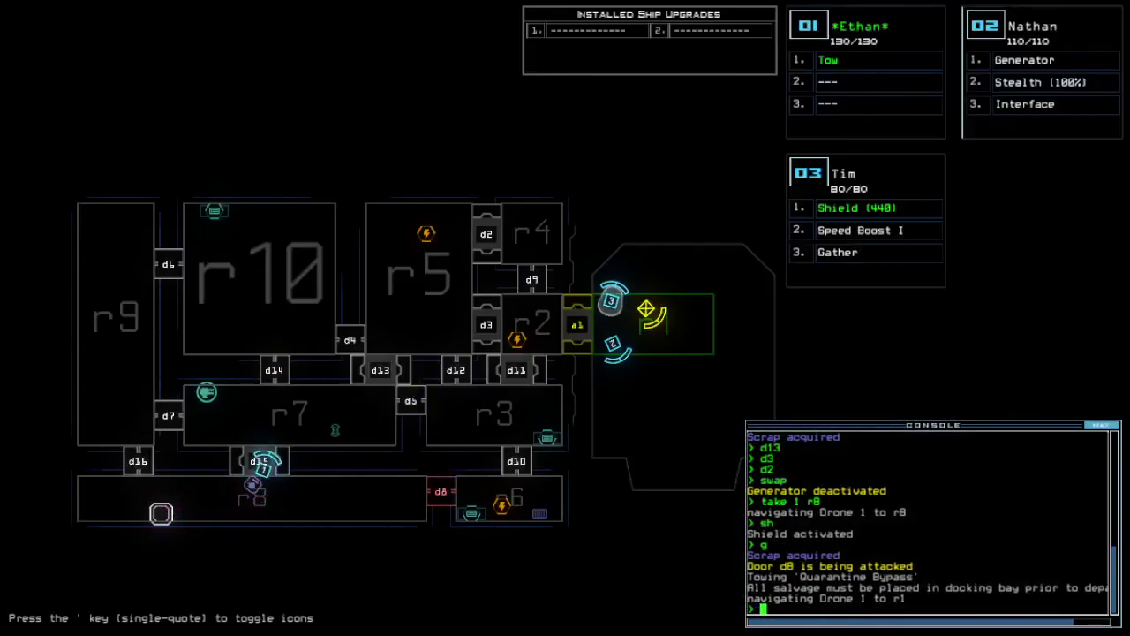
# Leave drone 02's upgrades unchanged, depart the derelict, and show the 930-point daily leaderboard
pyautogui.hotkey('ctrl', '2')
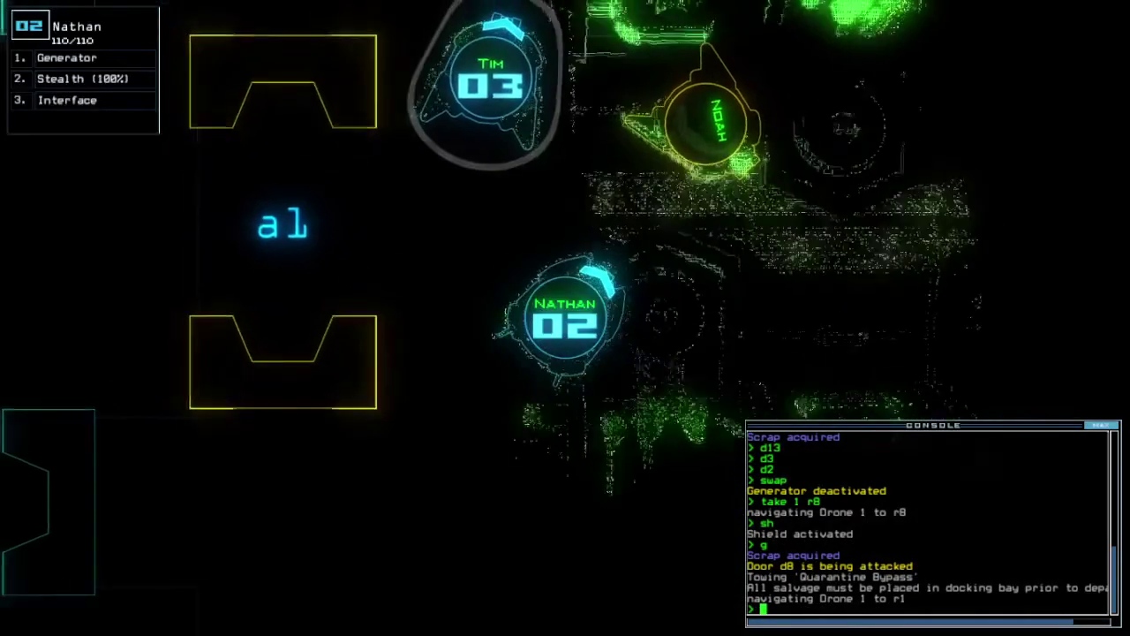
pyautogui.write('swap')
pyautogui.press('Return')
pyautogui.press('Escape')
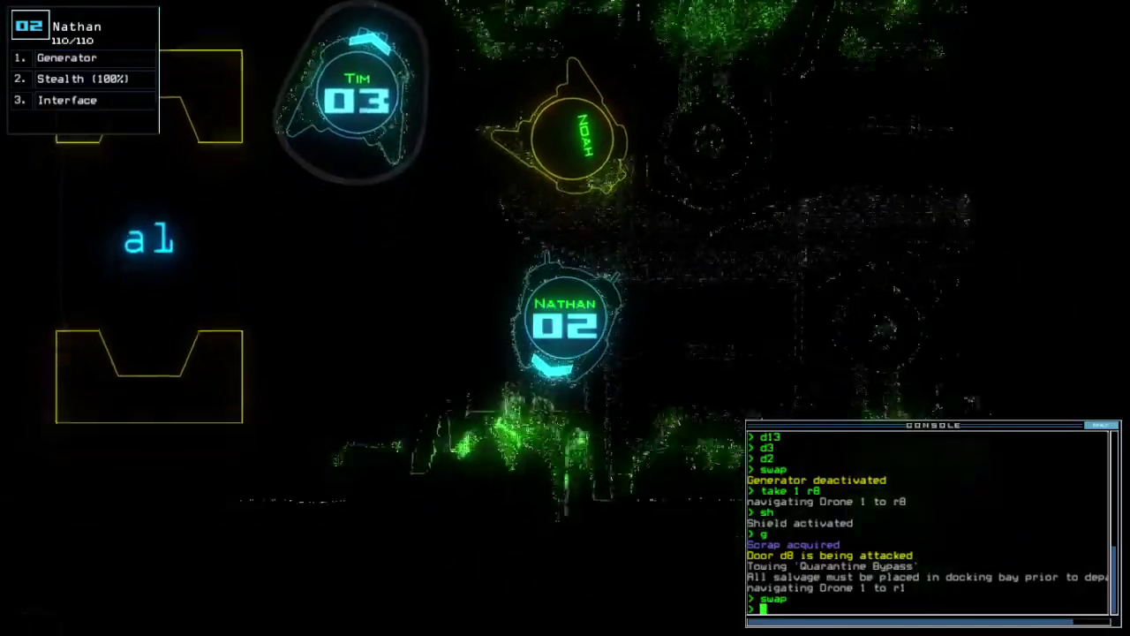
pyautogui.press('Tab')
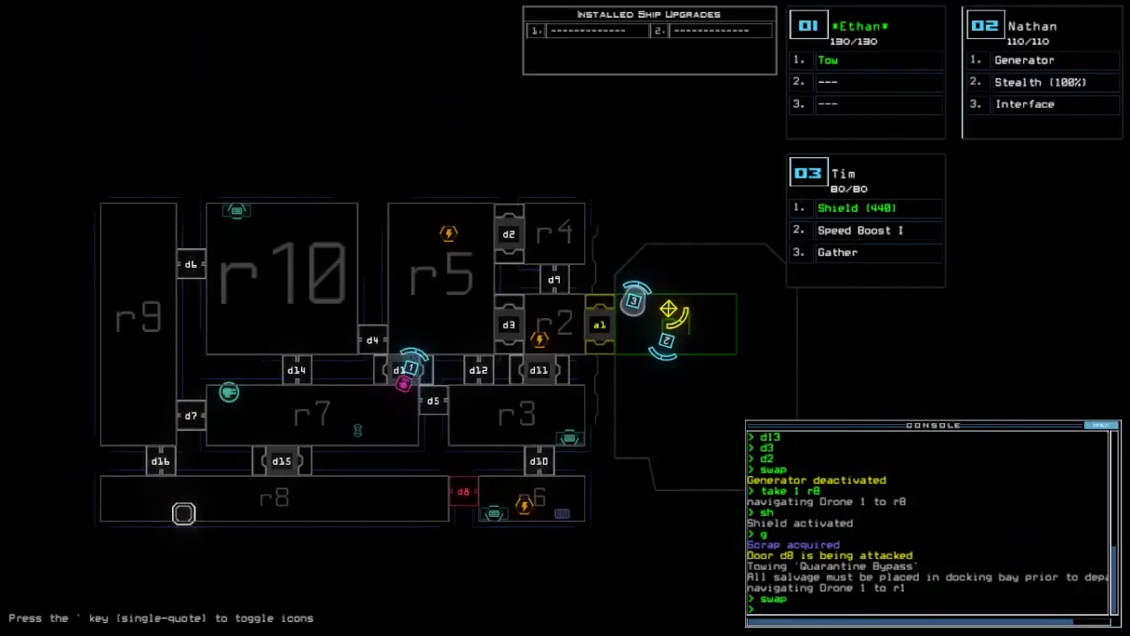
pyautogui.write('o')
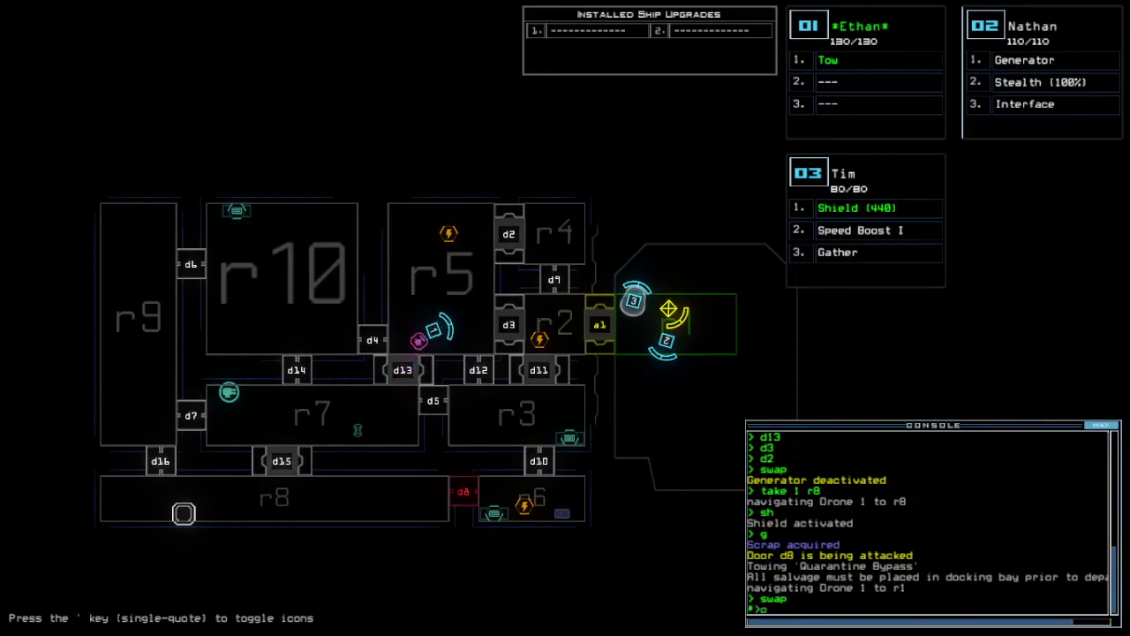
pyautogui.write('u')
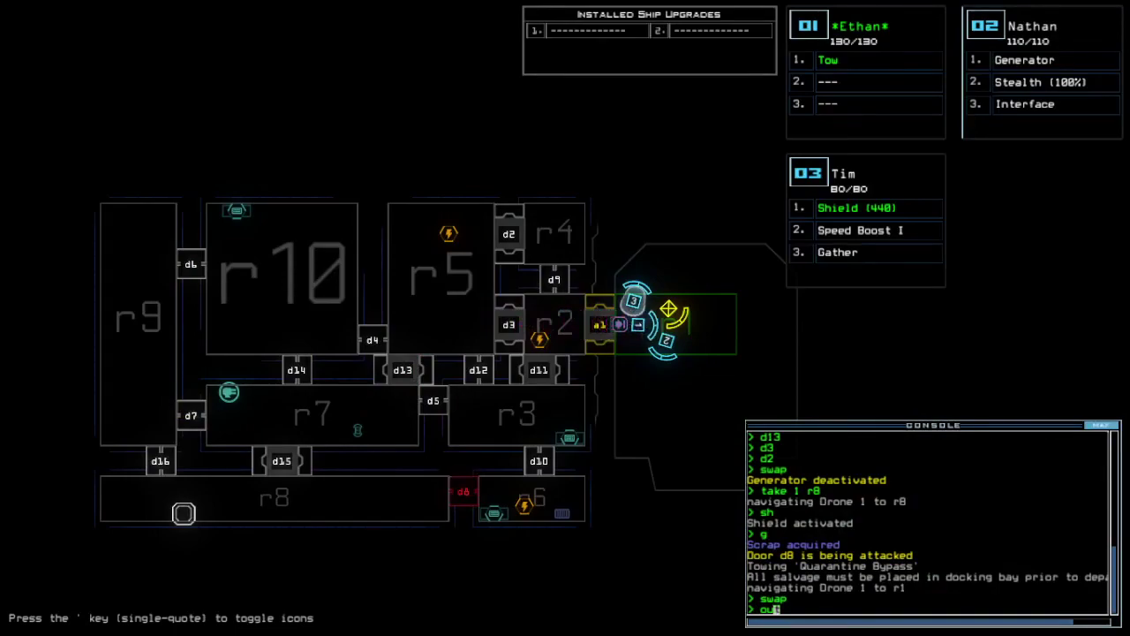
pyautogui.write('t')
pyautogui.press('Return')
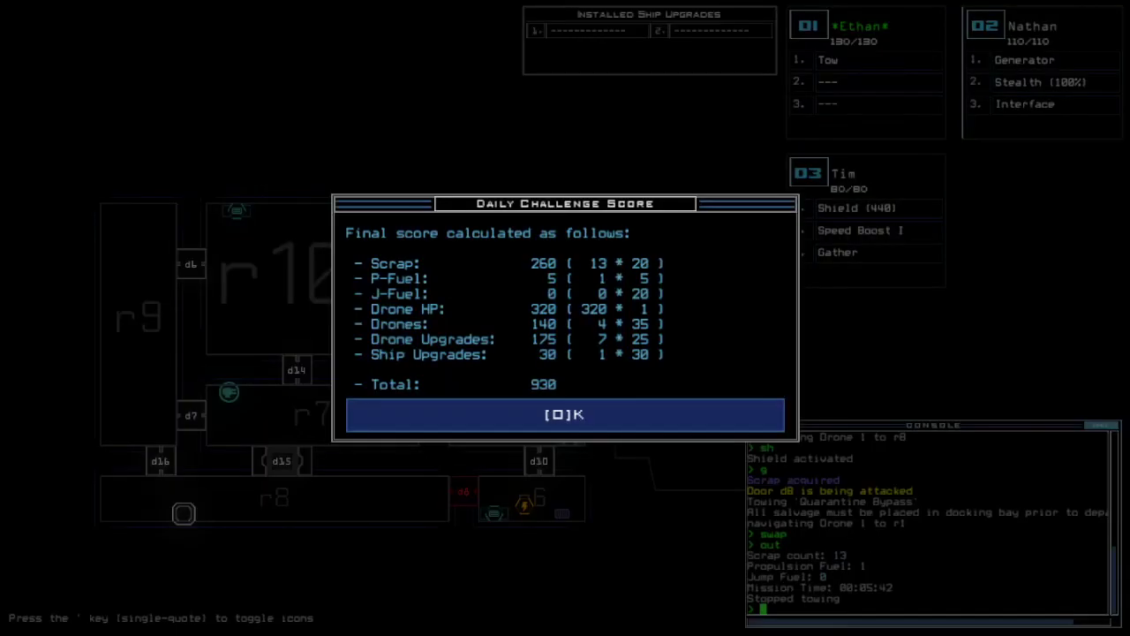
pyautogui.press('o')
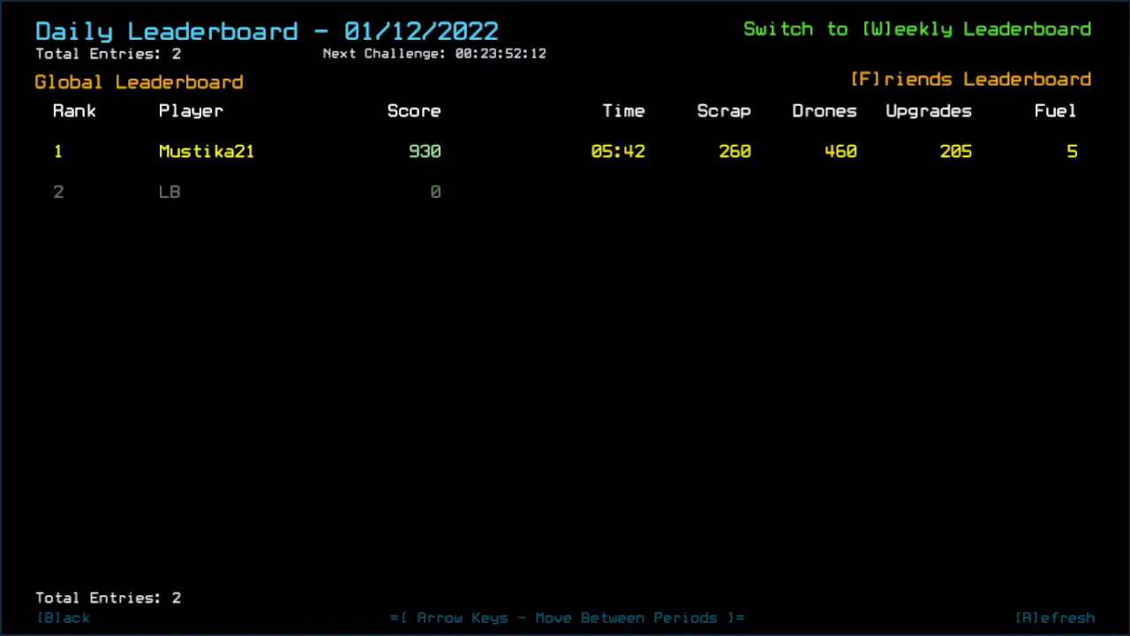